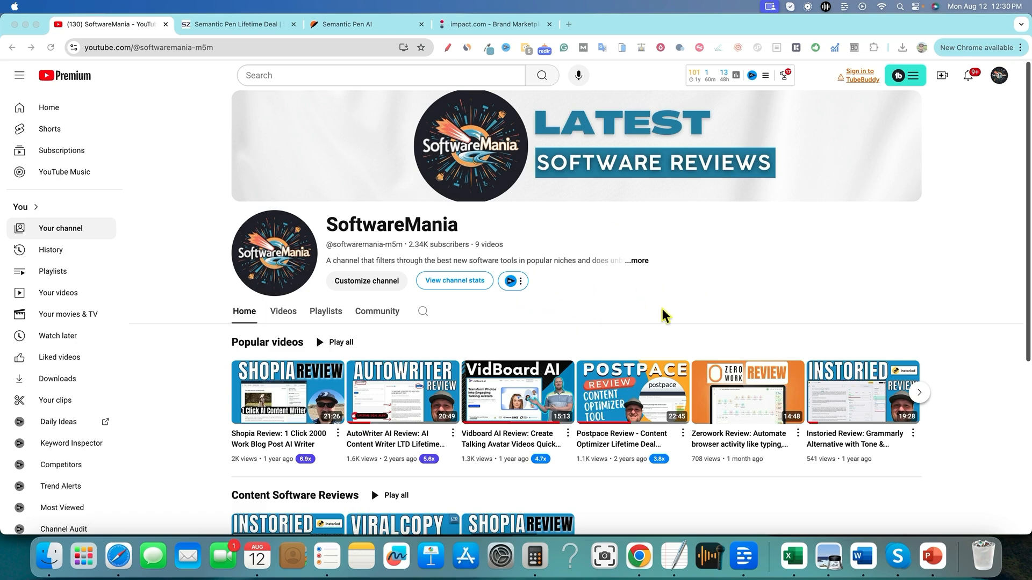
# Look through the SoftwareMania channel's popular videos, content software reviews and list of other channels
pyautogui.scroll(-1, 663, 311)
pyautogui.scroll(-5, 662, 308)
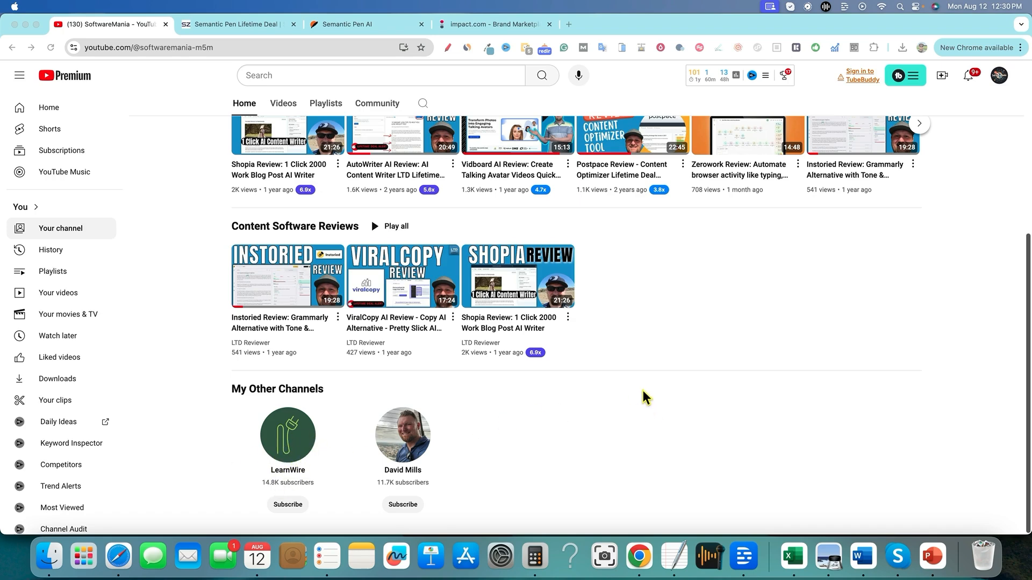
pyautogui.scroll(1, 658, 410)
pyautogui.scroll(5, 658, 410)
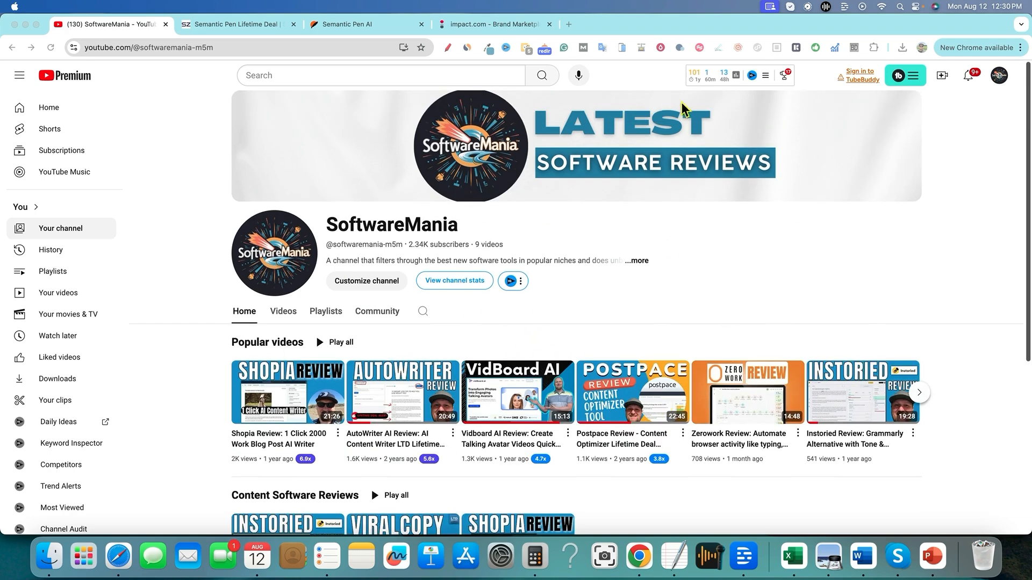
pyautogui.scroll(-2, 654, 456)
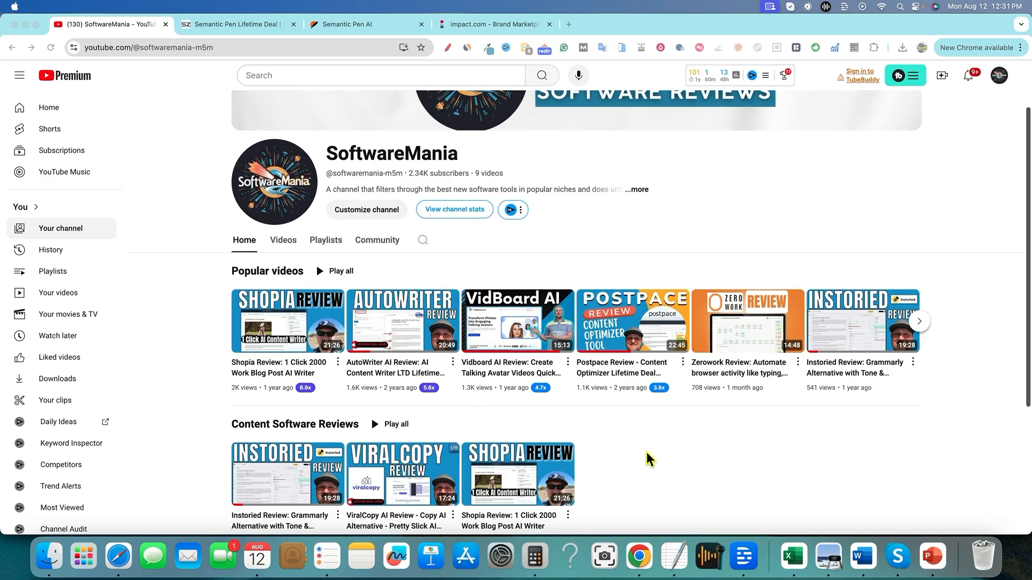
pyautogui.scroll(-1, 650, 460)
pyautogui.scroll(-4, 651, 460)
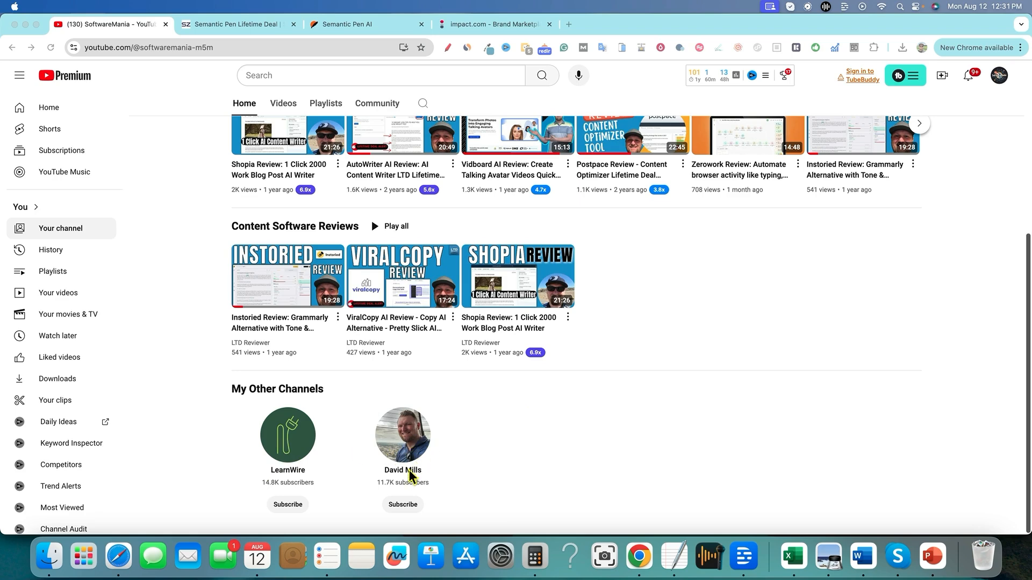
pyautogui.scroll(3, 557, 461)
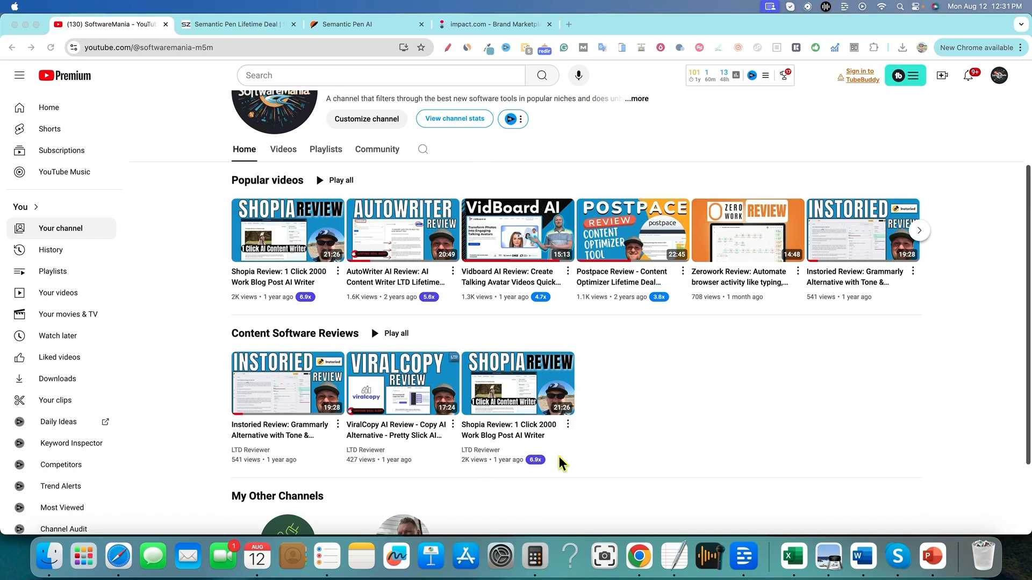
pyautogui.scroll(3, 561, 462)
pyautogui.scroll(1, 560, 463)
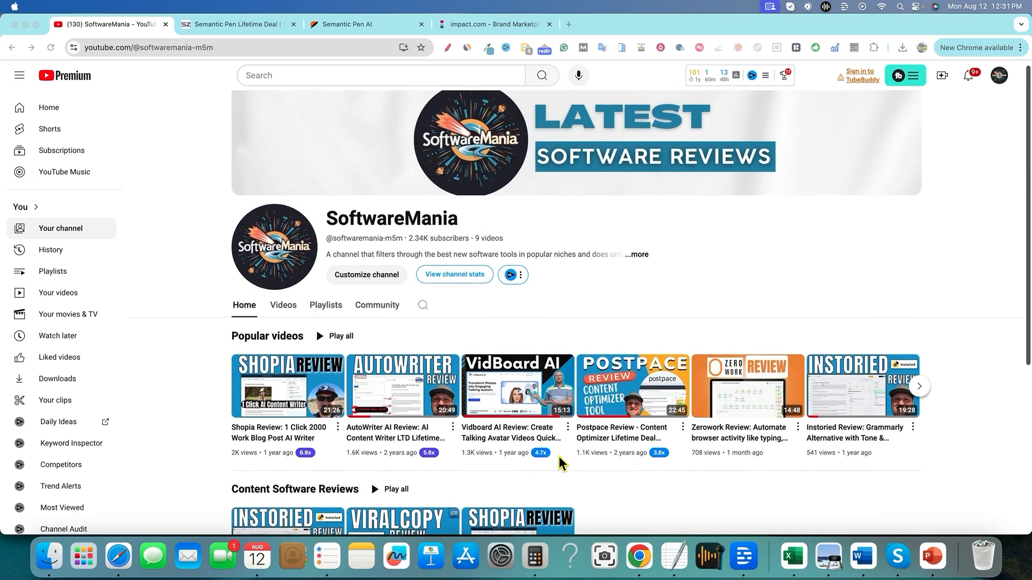
# Open the SaasZilla deal page for Semantic Pen and examine its summary and highlights, including the supported integrations
pyautogui.click(251, 27)
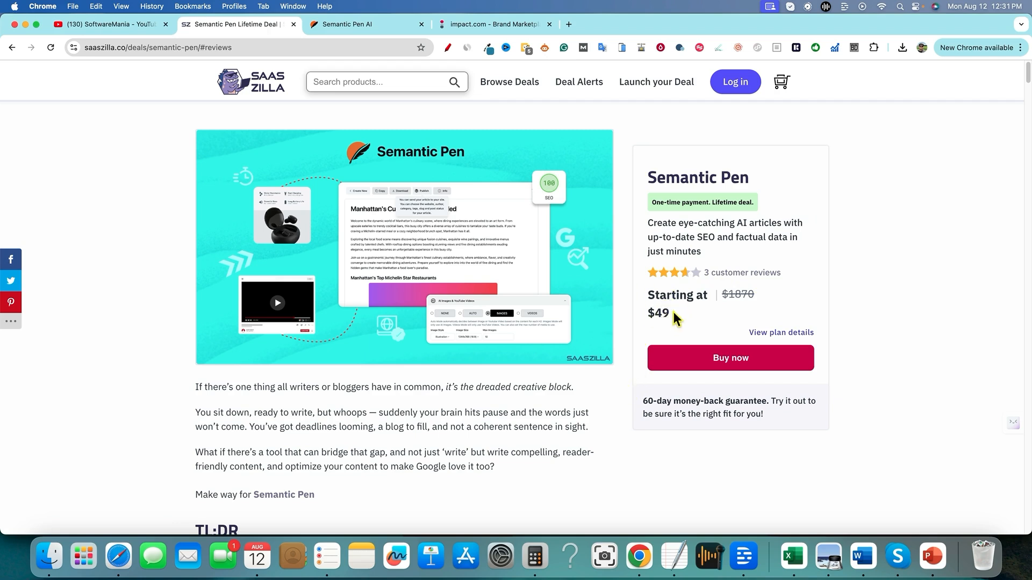
pyautogui.scroll(-1, 646, 348)
pyautogui.scroll(-5, 647, 354)
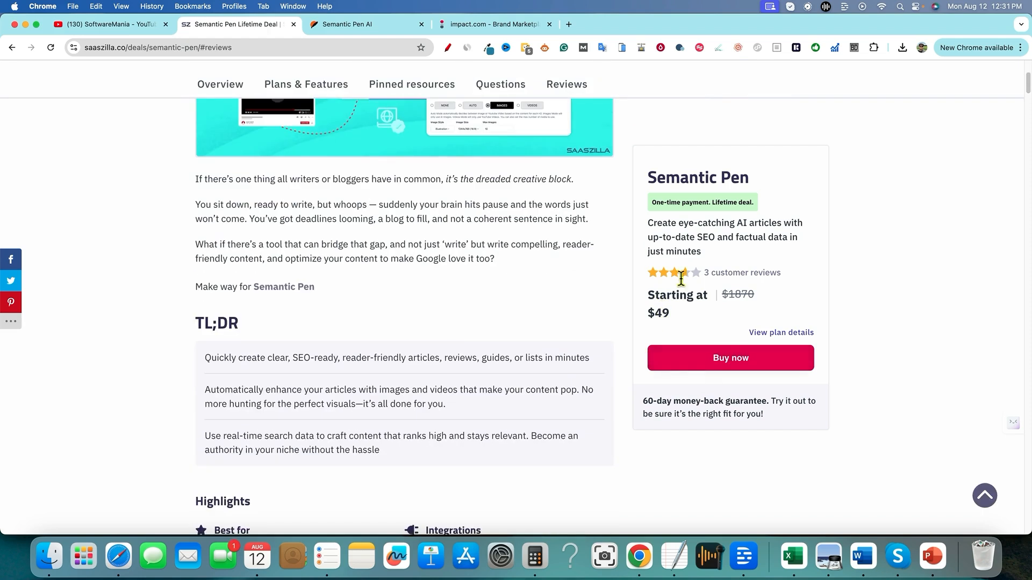
pyautogui.scroll(-5, 441, 379)
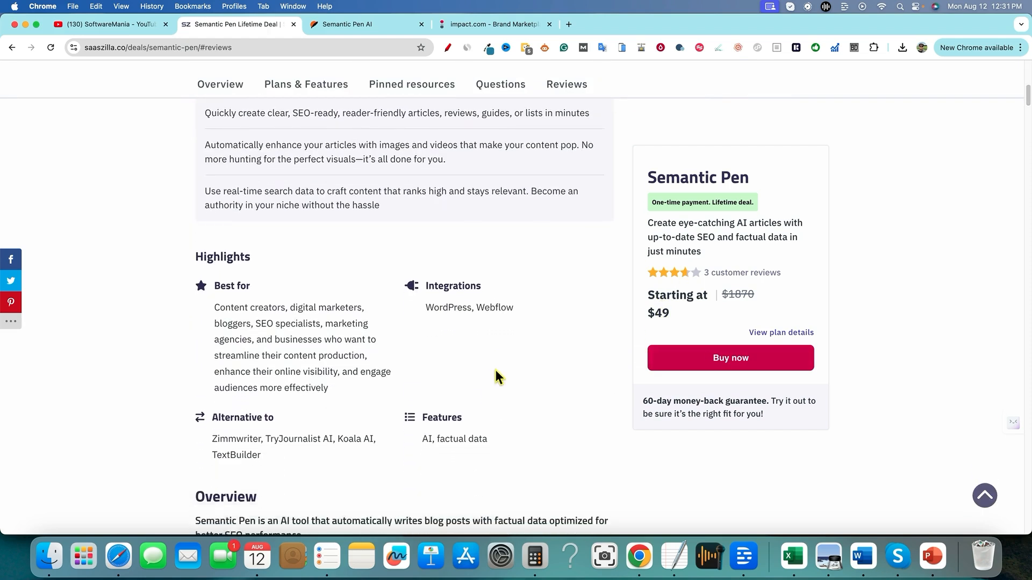
pyautogui.moveTo(429, 275)
pyautogui.mouseDown()
pyautogui.moveTo(488, 269)
pyautogui.moveTo(424, 272)
pyautogui.mouseUp()
pyautogui.click(506, 276)
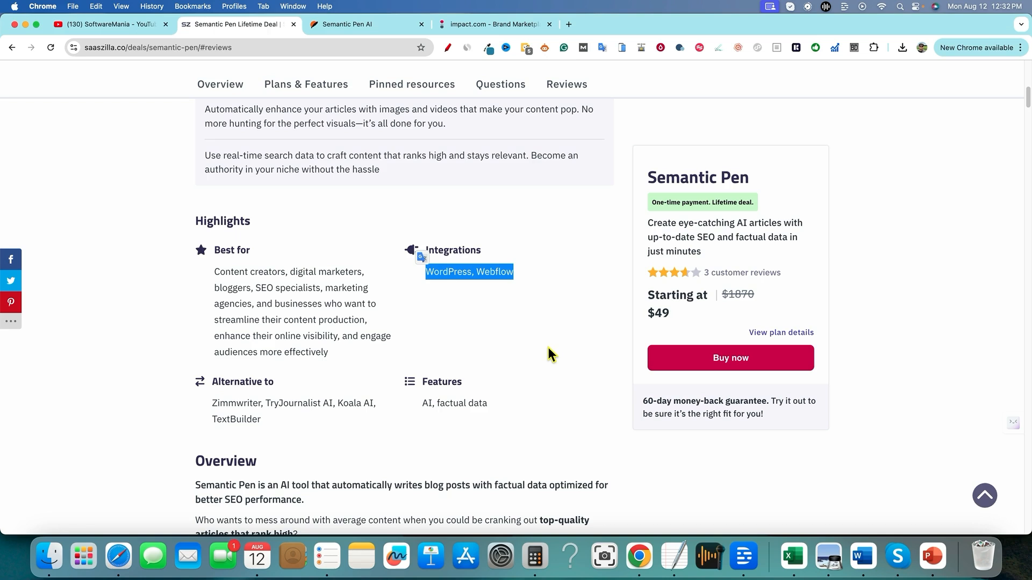
pyautogui.click(410, 305)
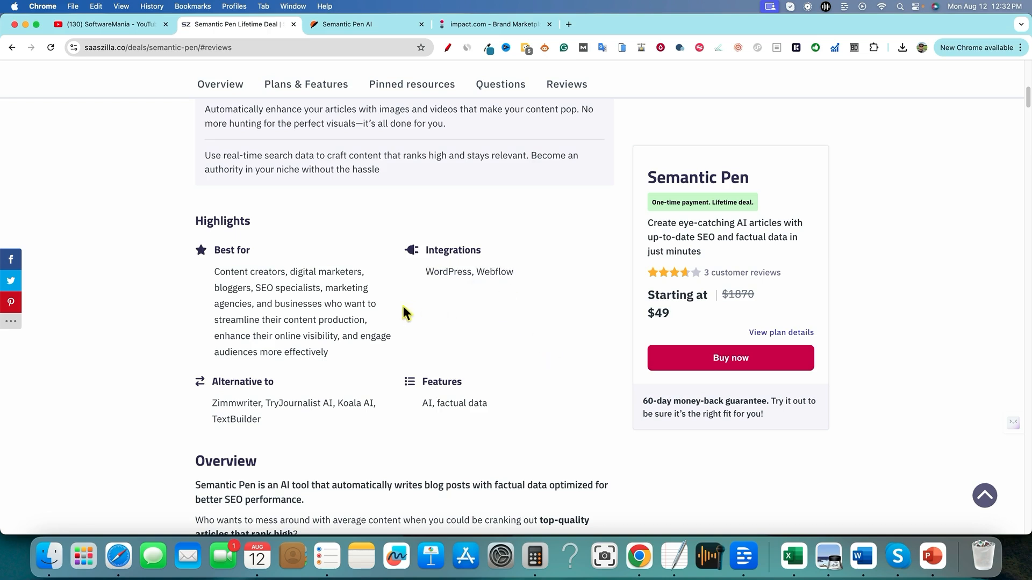
# Read through the Semantic Pen deal's overview, from the alternatives and features to the use cases
pyautogui.scroll(-5, 385, 315)
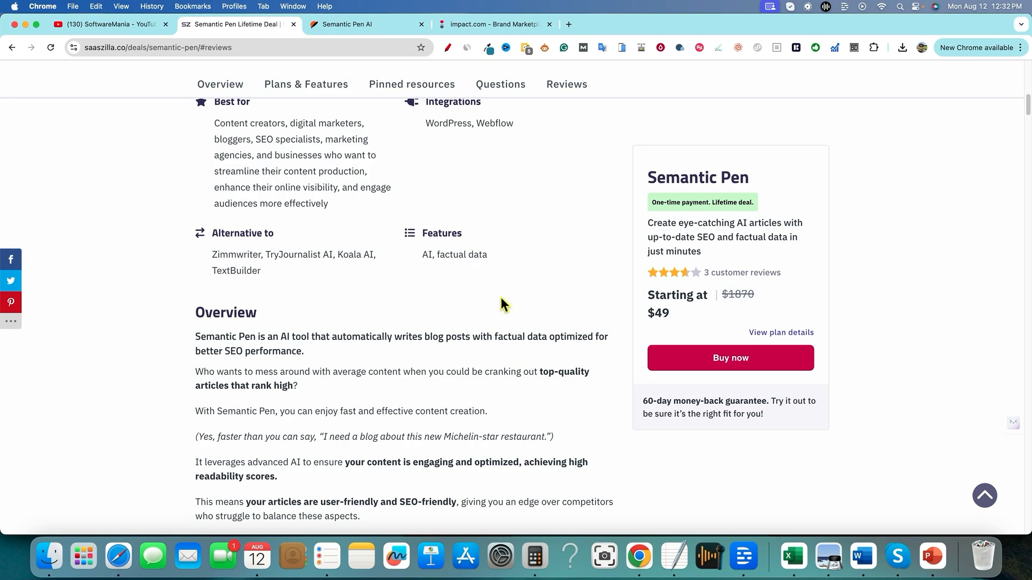
pyautogui.scroll(-4, 516, 339)
pyautogui.scroll(-12, 483, 348)
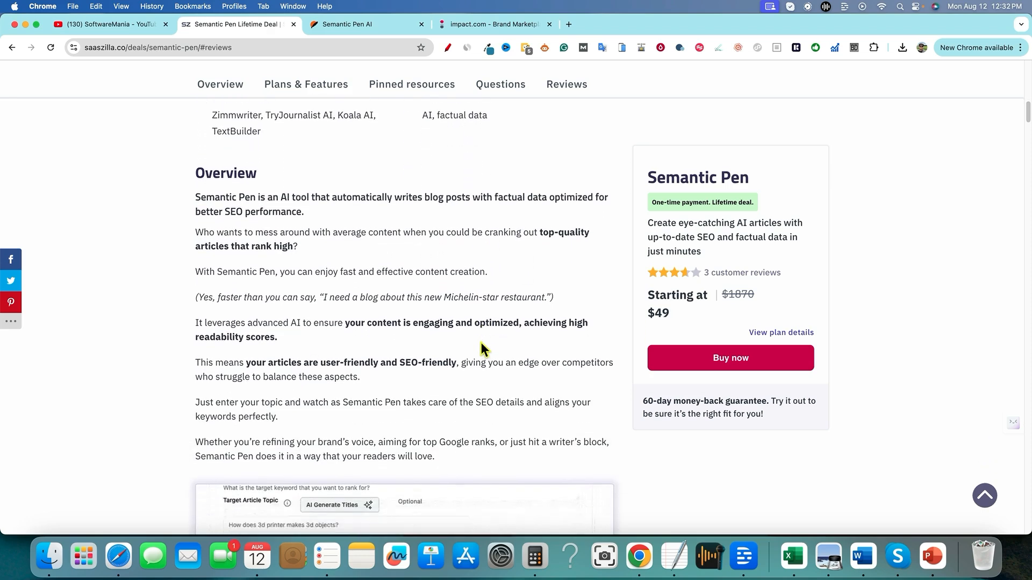
pyautogui.scroll(-15, 654, 406)
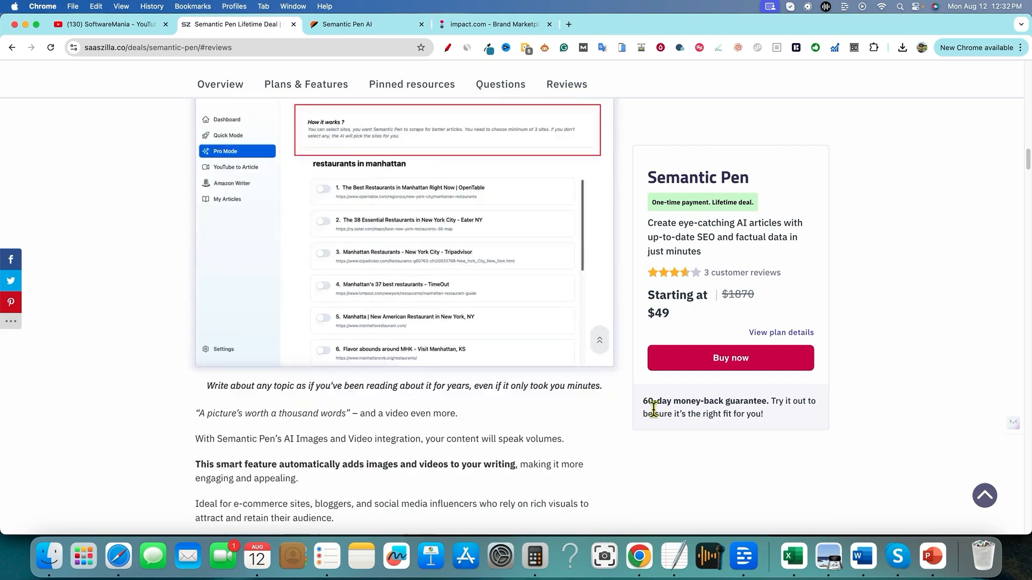
pyautogui.scroll(-8, 654, 409)
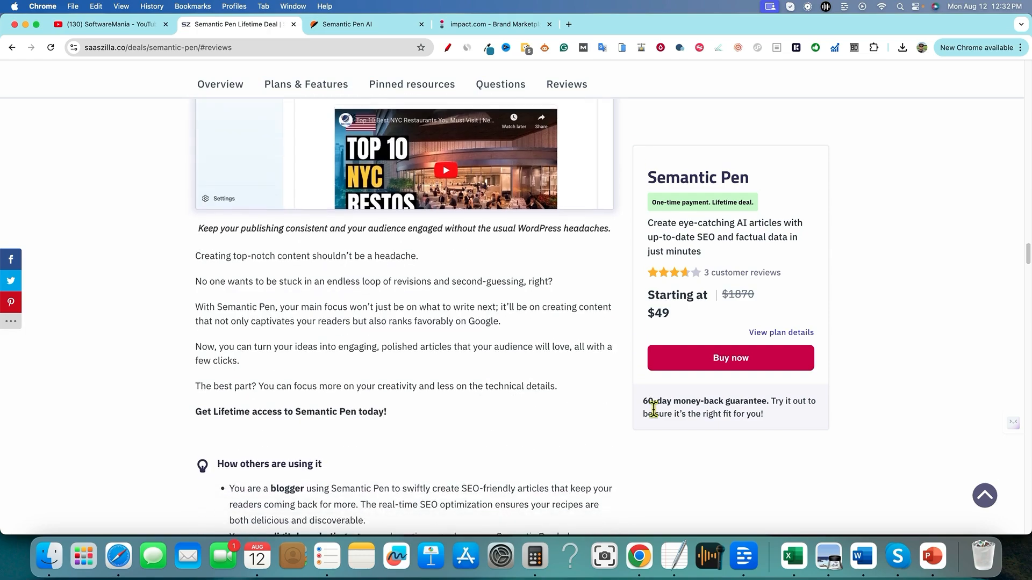
# Go to the deal's plans and features and compare the monthly article allowances of License Tier 1 and License Tier 2
pyautogui.click(295, 91)
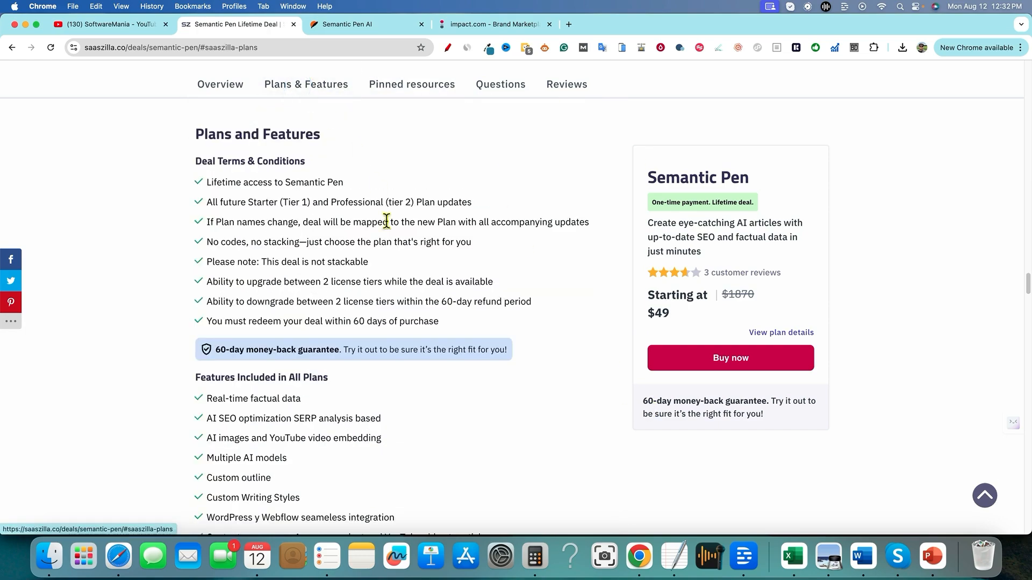
pyautogui.scroll(-12, 322, 346)
pyautogui.scroll(4, 327, 349)
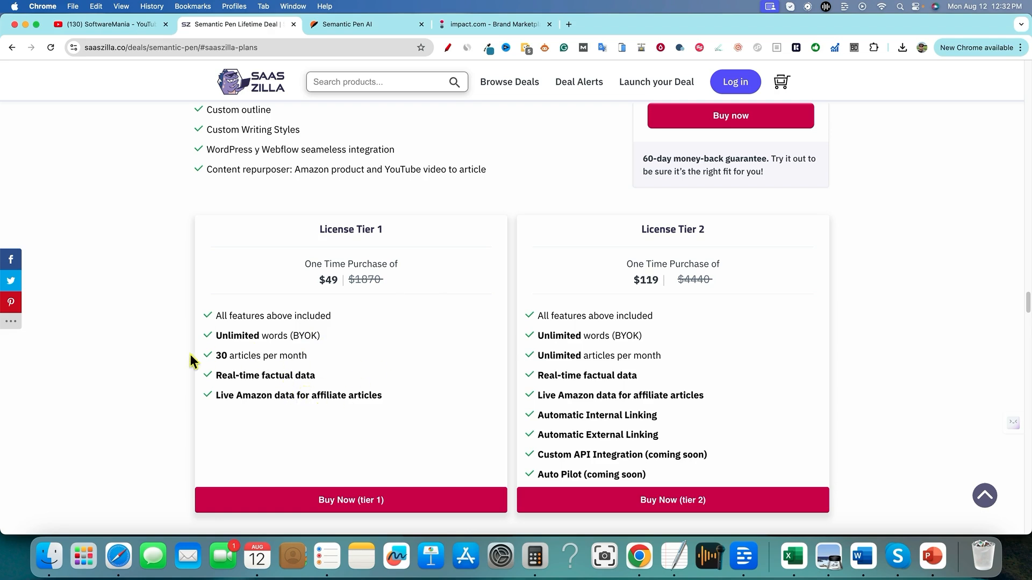
pyautogui.moveTo(218, 359); pyautogui.dragTo(325, 360)
pyautogui.click(433, 312)
pyautogui.moveTo(553, 355); pyautogui.dragTo(706, 356)
pyautogui.click(766, 355)
# Review the remaining features of License Tier 2, such as Amazon data, automatic linking and API integration
pyautogui.scroll(-1, 766, 452)
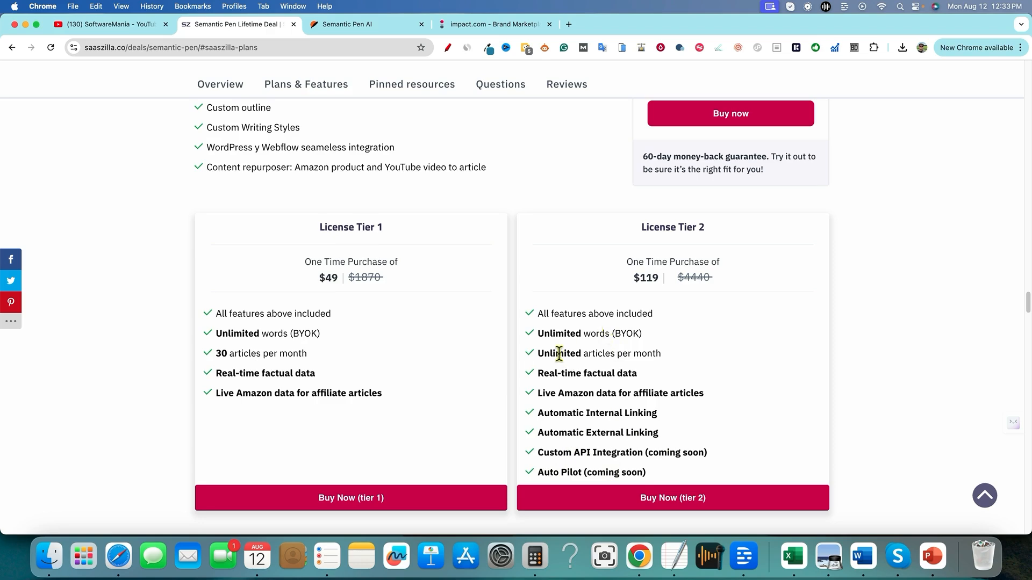
pyautogui.scroll(3, 553, 361)
pyautogui.scroll(-4, 560, 411)
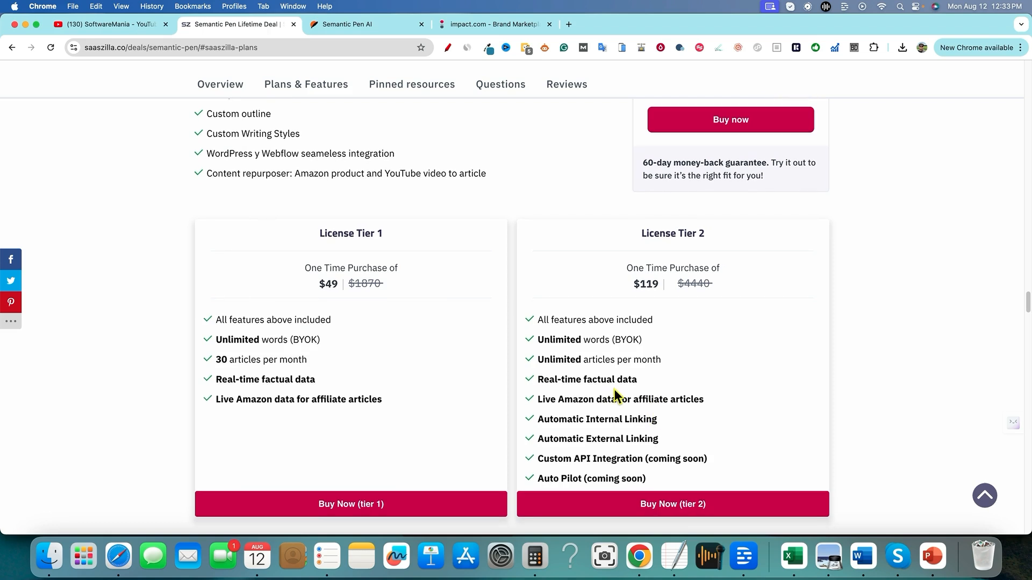
pyautogui.scroll(-1, 614, 389)
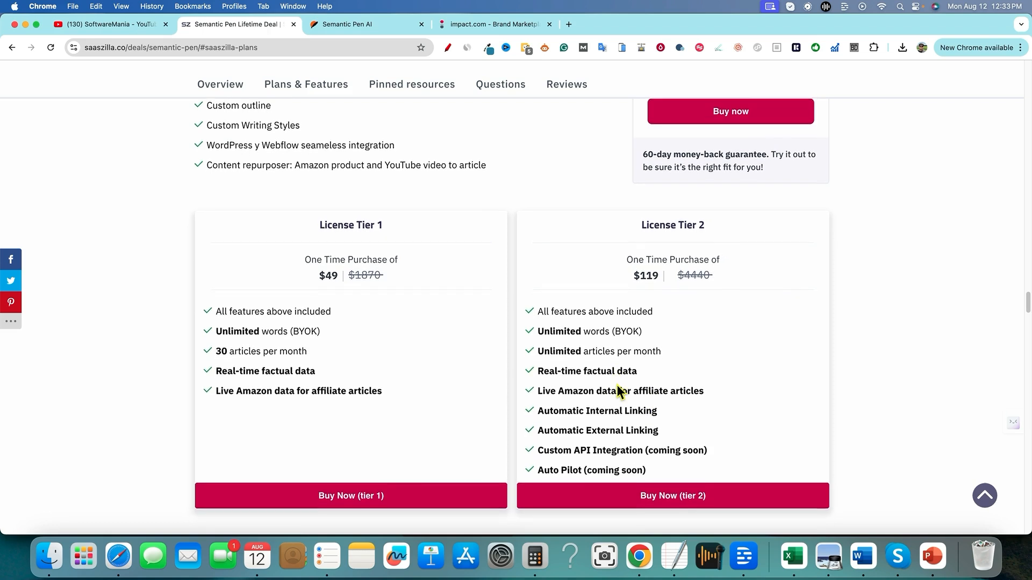
pyautogui.scroll(-1, 617, 385)
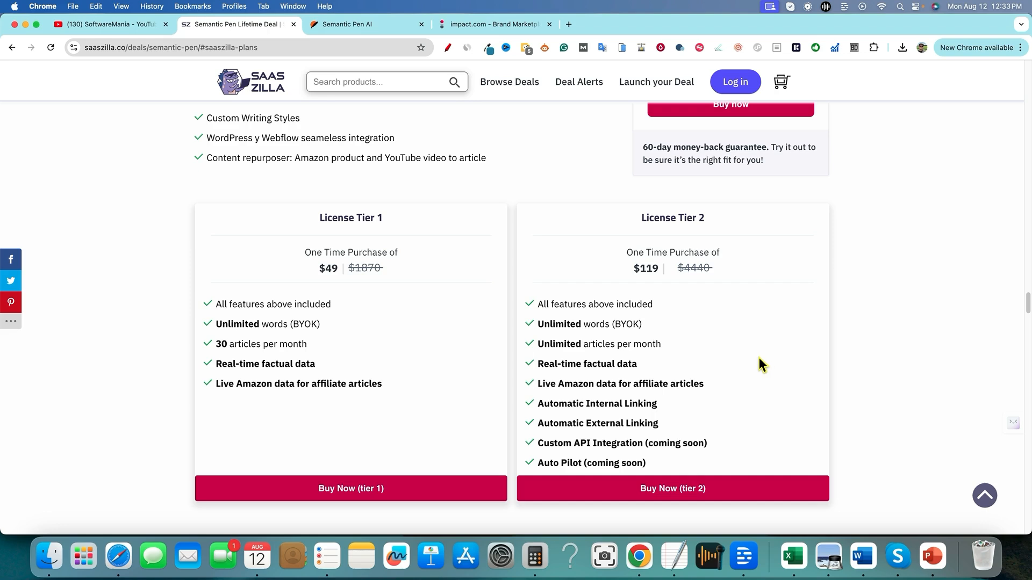
# Open the Semantic Pen YouTube channel from the deal's relevant links, and switch to the Semantic Pen dashboard
pyautogui.scroll(-10, 759, 357)
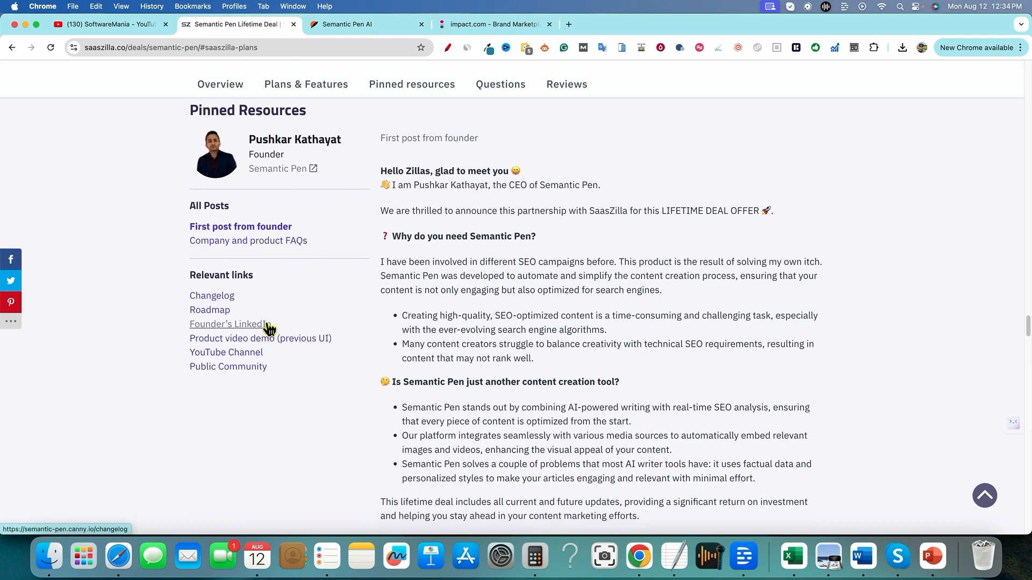
pyautogui.click(251, 356)
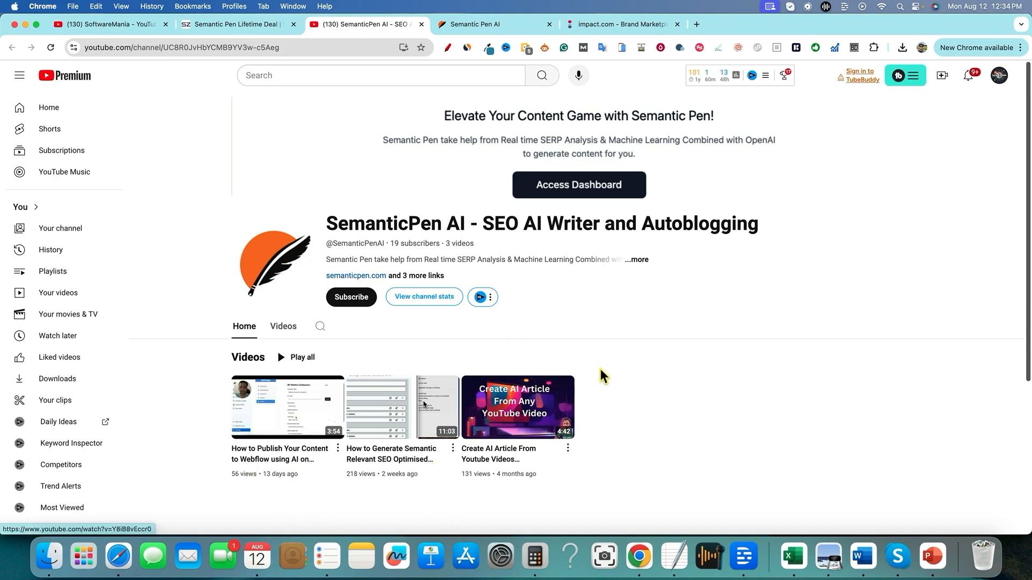
pyautogui.click(487, 27)
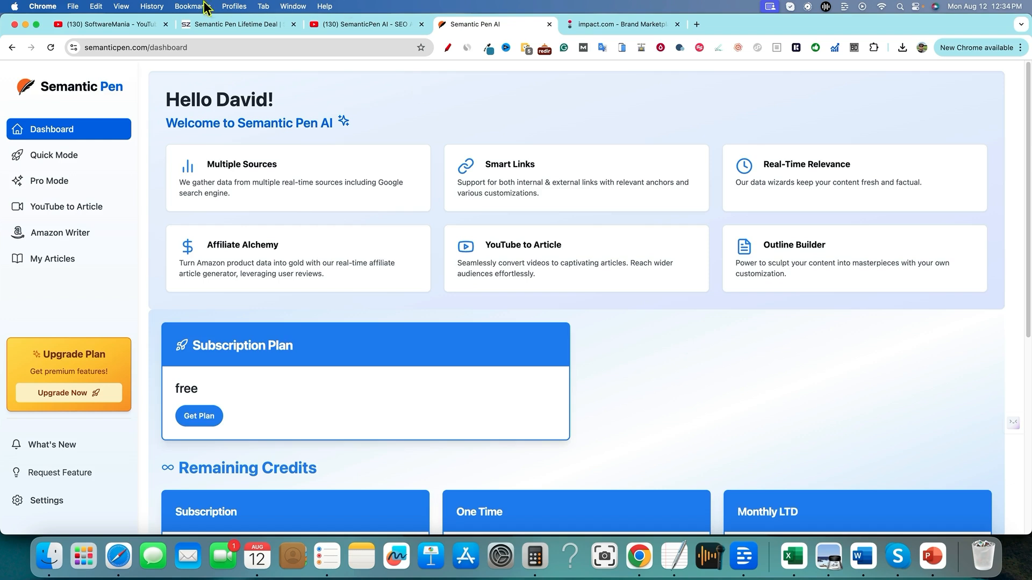
# Revisit the license tiers on the deal page and check the subscription plan and remaining credits on the Semantic Pen dashboard
pyautogui.click(212, 27)
pyautogui.scroll(8, 385, 288)
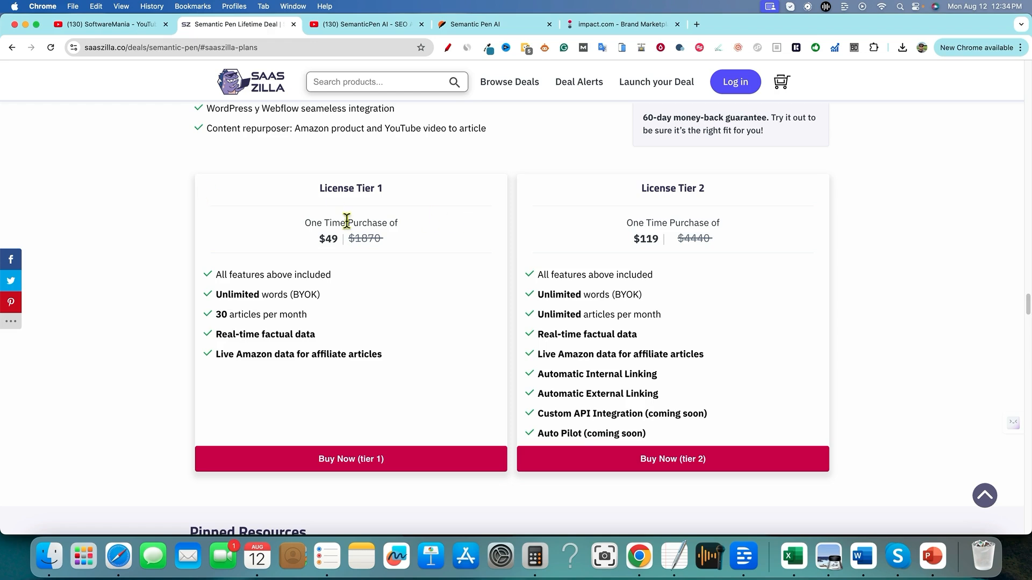
pyautogui.click(475, 26)
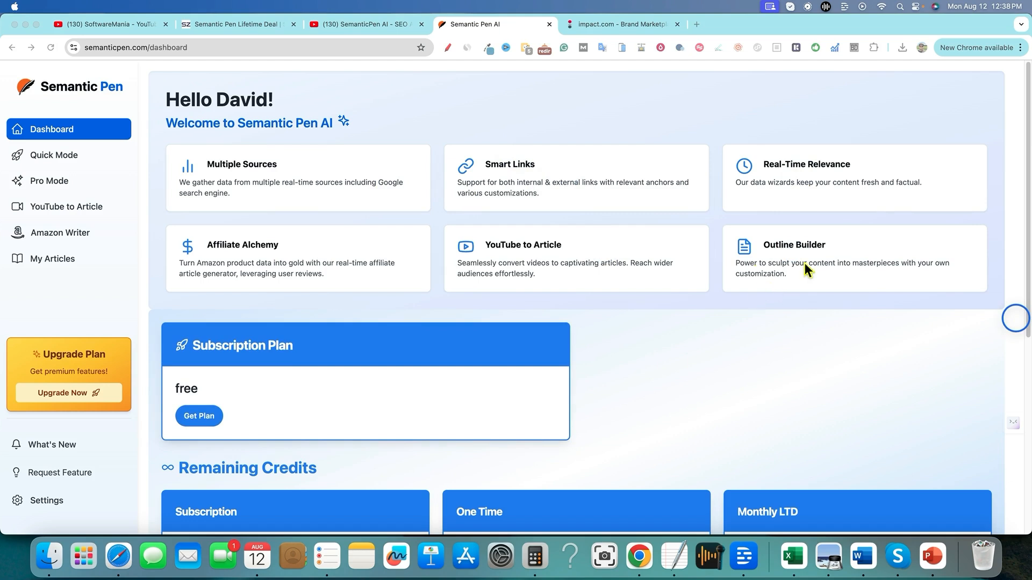
pyautogui.scroll(-3, 511, 403)
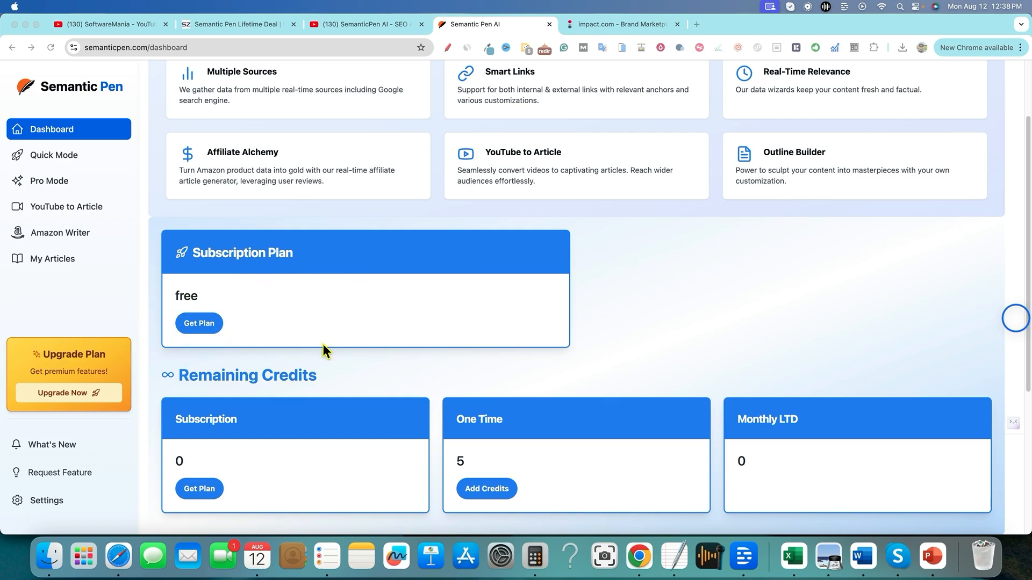
pyautogui.scroll(-1, 331, 371)
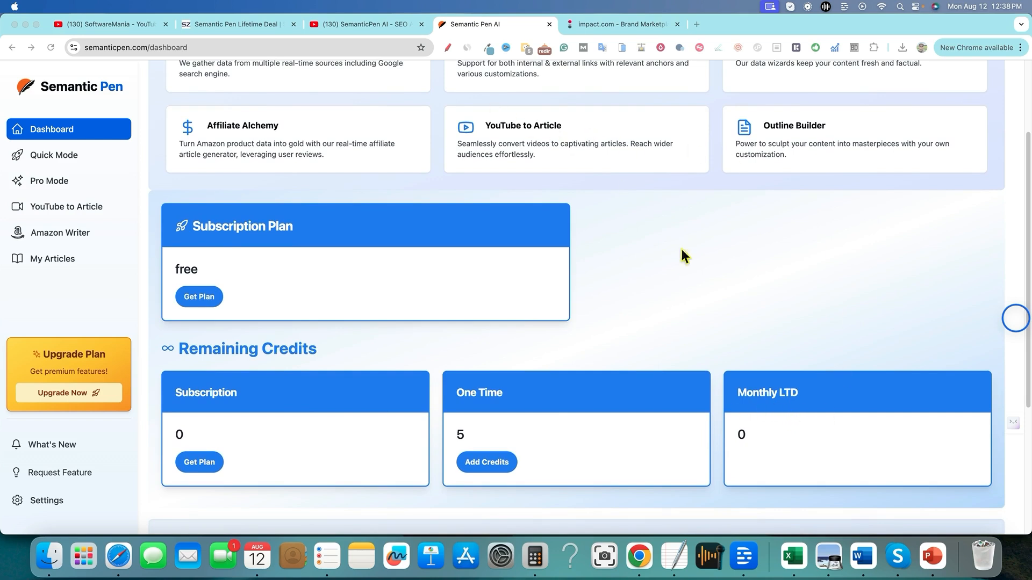
# Compare the dashboard's One Time credits with the deal's license tiers, examining the full License Tier 2 feature list
pyautogui.click(259, 23)
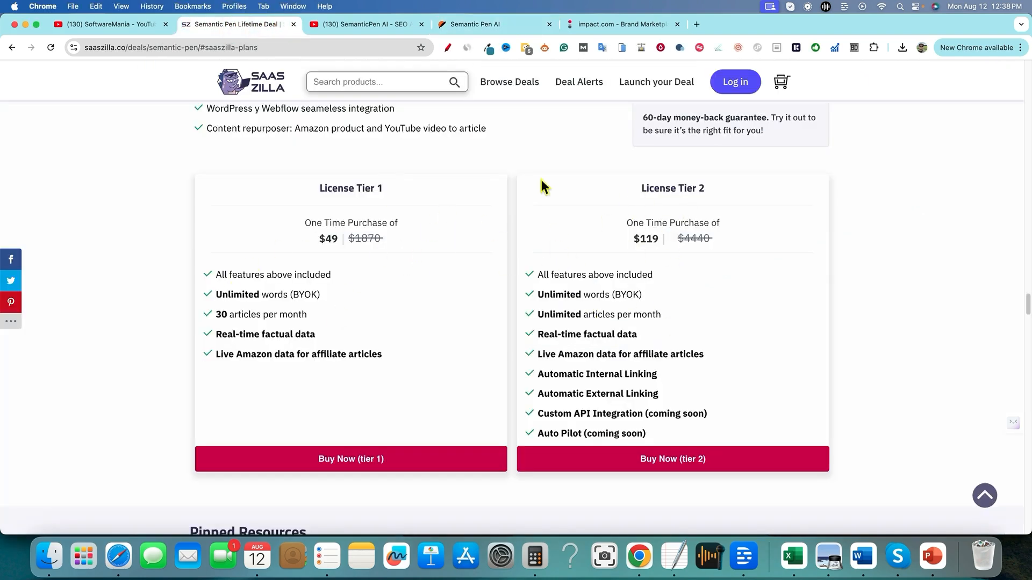
pyautogui.click(497, 24)
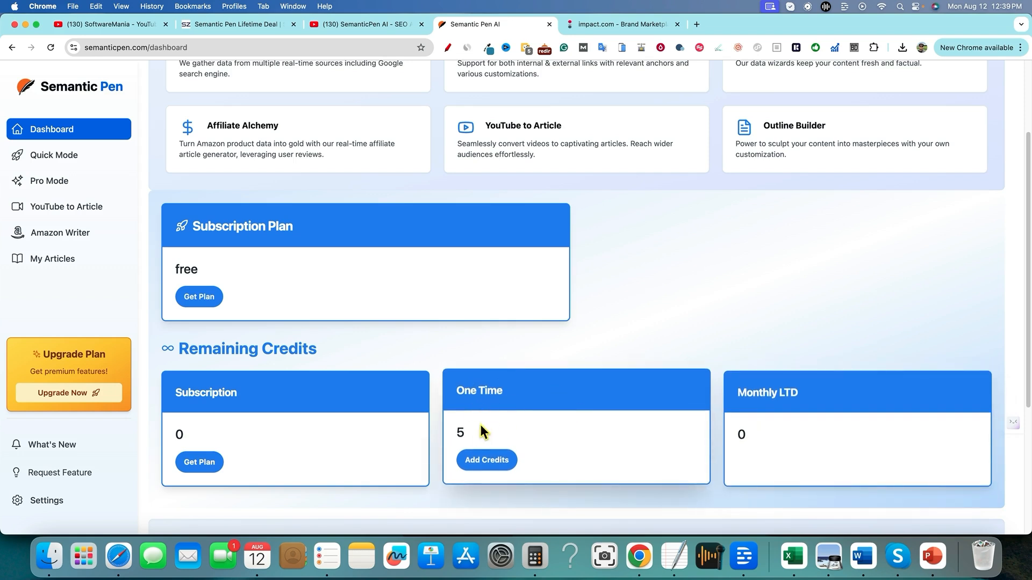
pyautogui.click(259, 24)
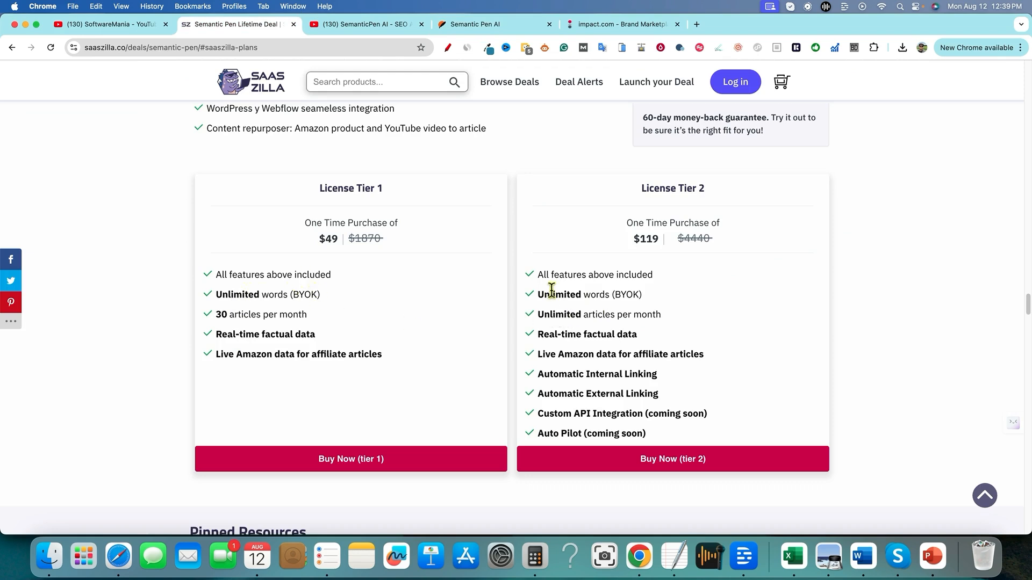
pyautogui.moveTo(538, 277); pyautogui.dragTo(688, 444)
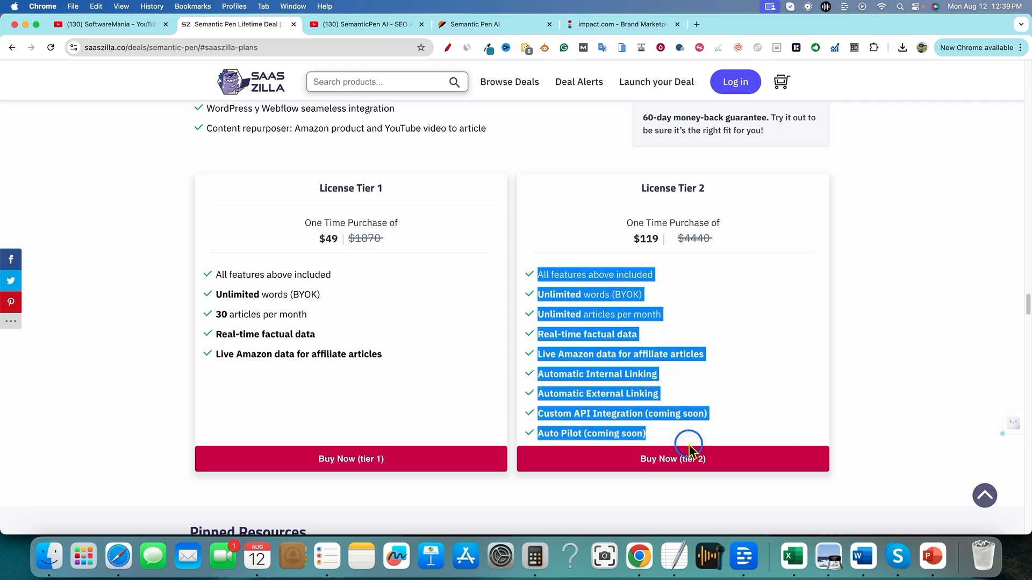
pyautogui.click(772, 421)
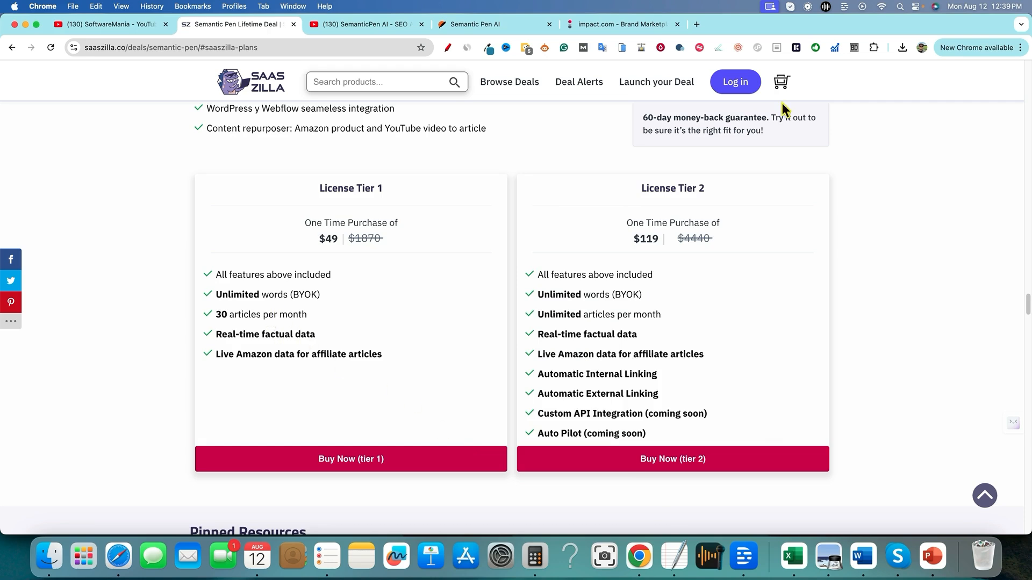
# Return to the Semantic Pen dashboard and look over its feature overview and writing modes
pyautogui.click(476, 24)
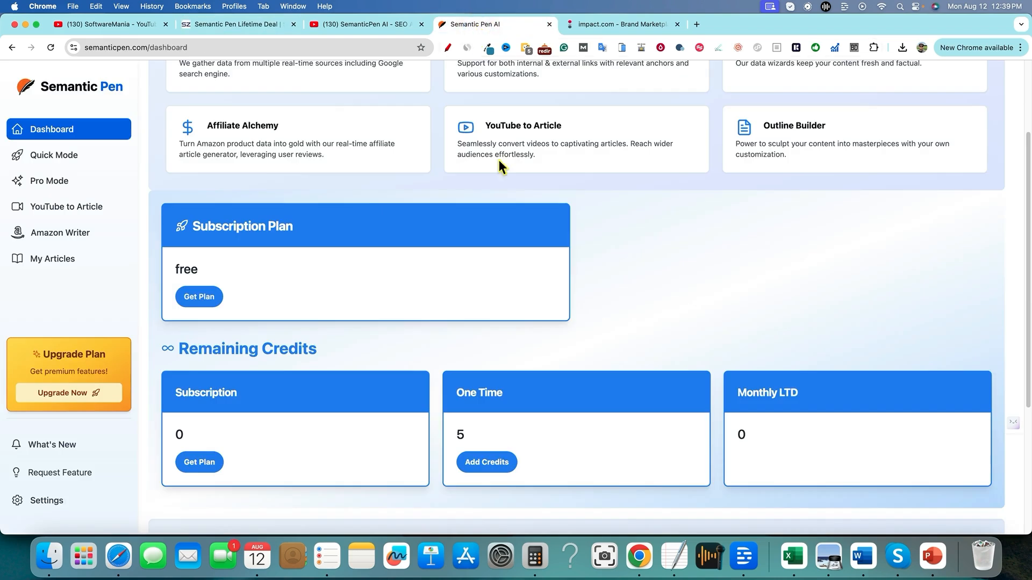
pyautogui.scroll(2, 226, 318)
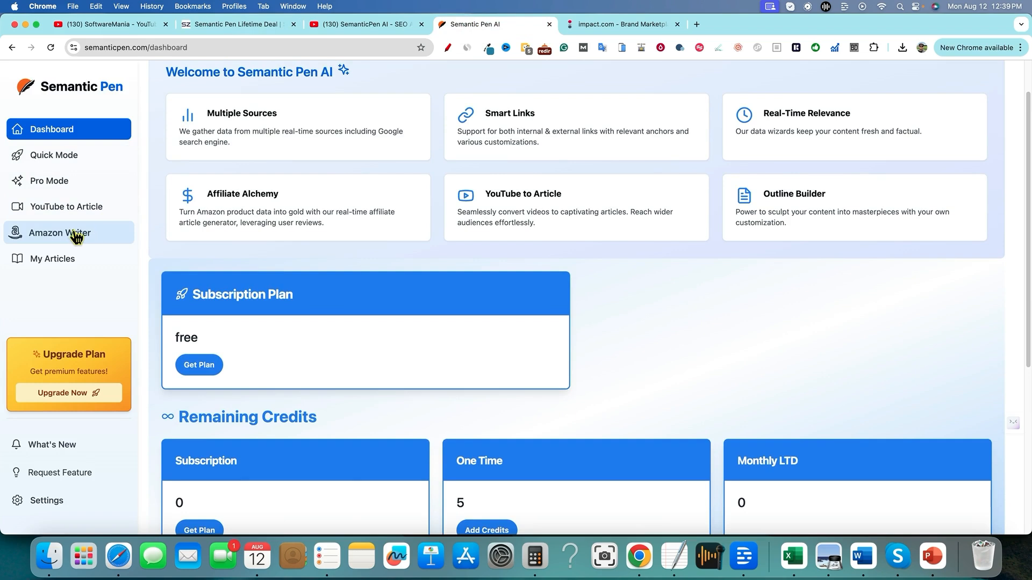
# Read the explanations of Subscription, One Time and Monthly LTD credits on the dashboard and return to the feature overview
pyautogui.scroll(-5, 337, 350)
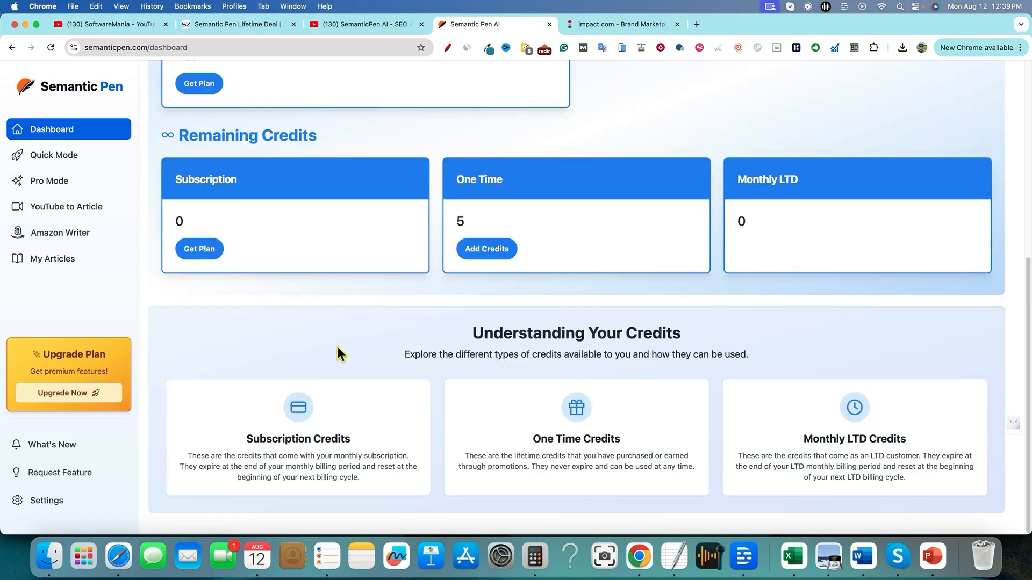
pyautogui.scroll(5, 337, 347)
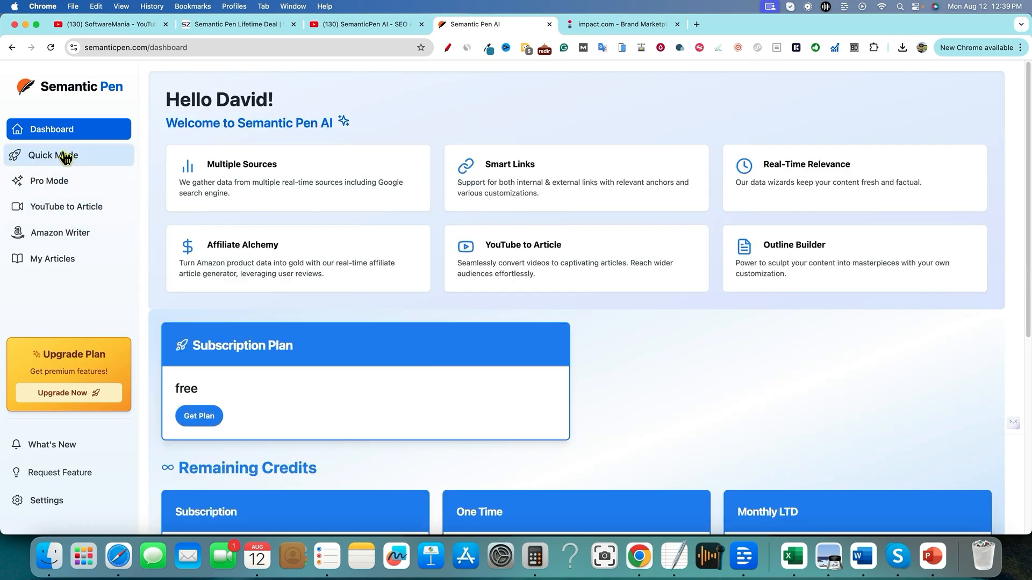
pyautogui.scroll(-6, 611, 328)
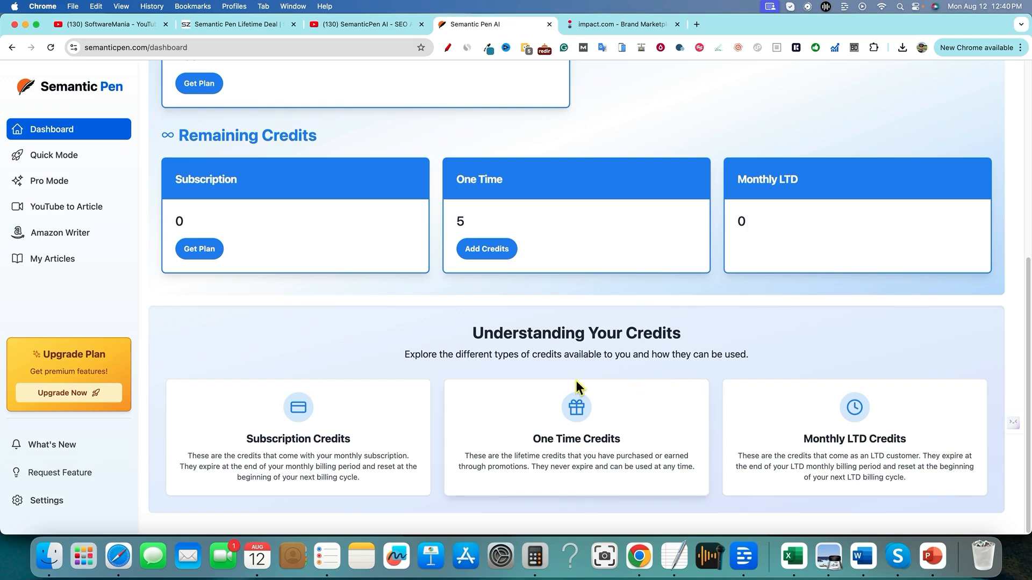
pyautogui.scroll(5, 407, 332)
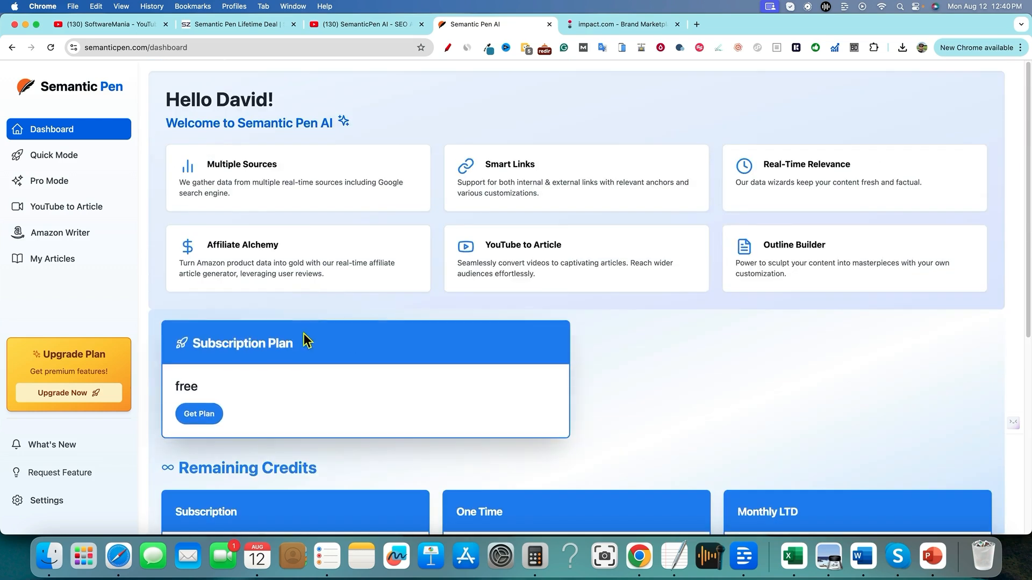
# Go through the Quick Mode, Pro Mode, YouTube to Article and Amazon Writer pages, reading each mode's description and credit cost
pyautogui.click(54, 160)
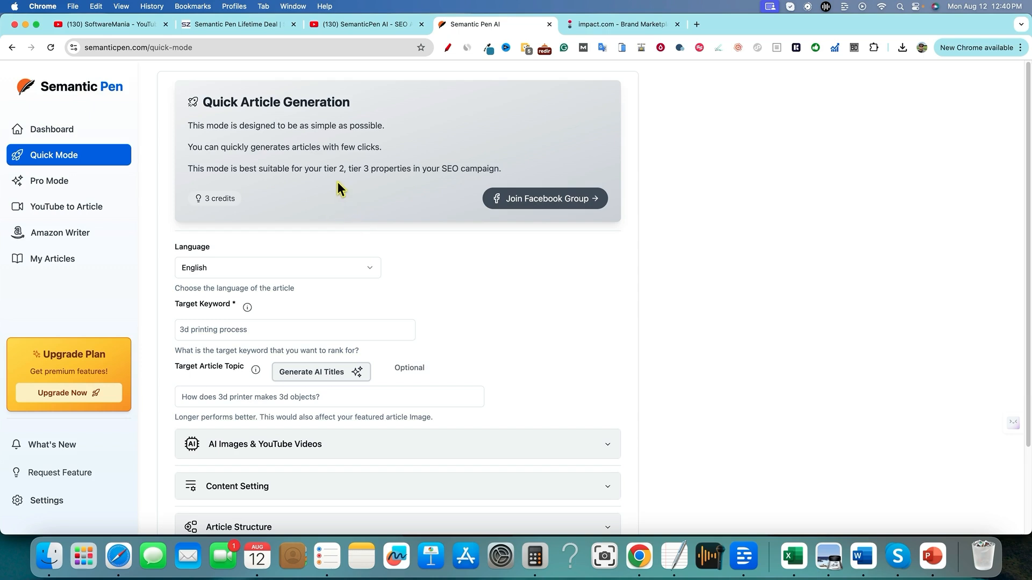
pyautogui.moveTo(323, 169); pyautogui.dragTo(490, 168)
pyautogui.click(438, 152)
pyautogui.click(55, 186)
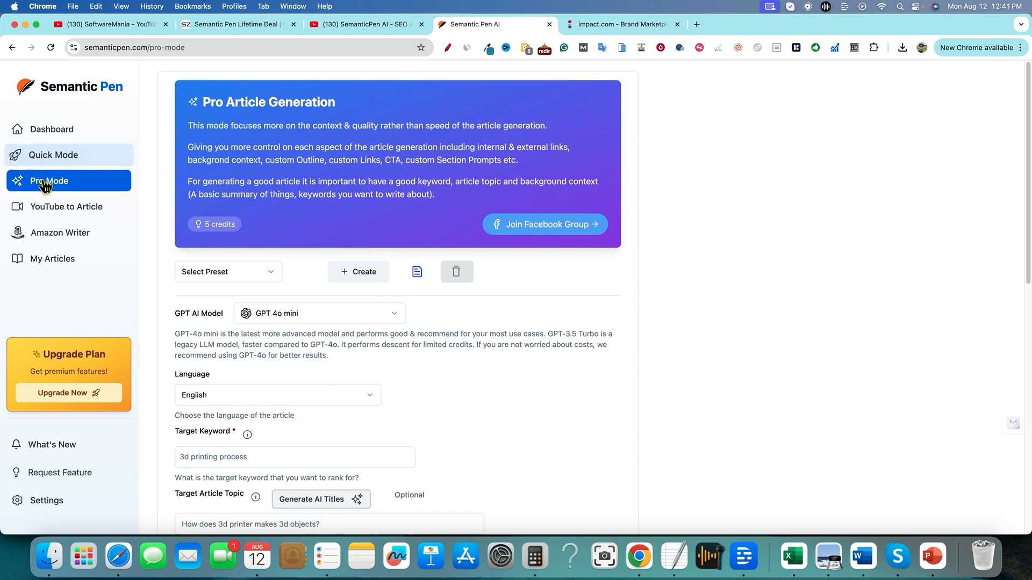
pyautogui.click(29, 207)
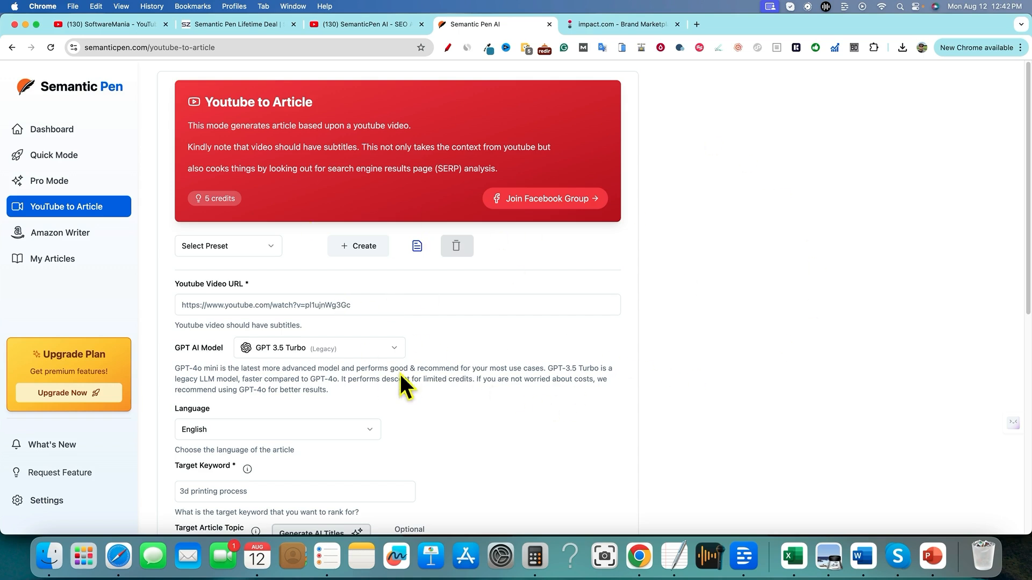
pyautogui.click(81, 233)
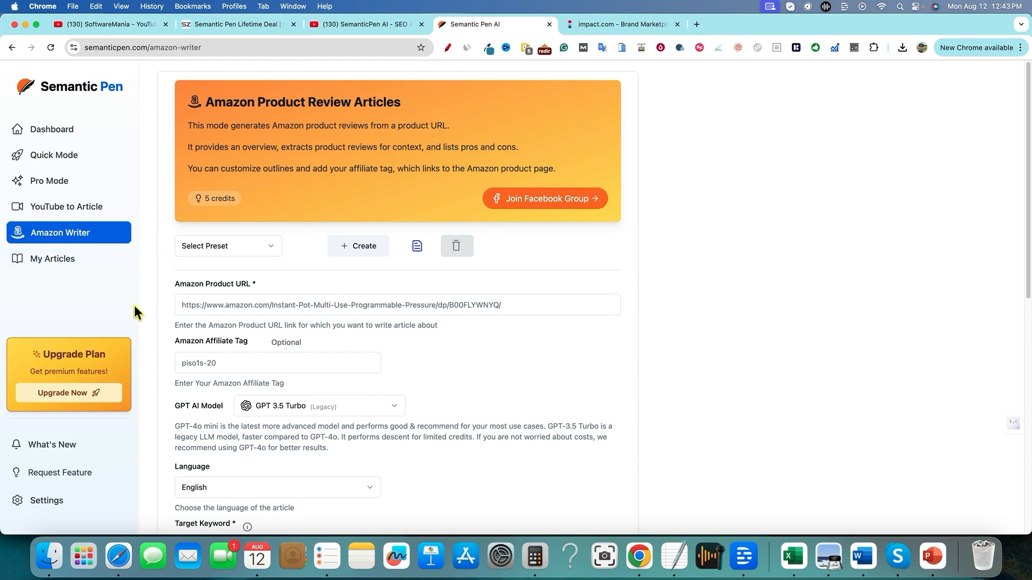
# Review the GPT AI models offered in Pro Mode, choose GPT 4o mini, and look over the keyword, topic and title fields
pyautogui.click(63, 183)
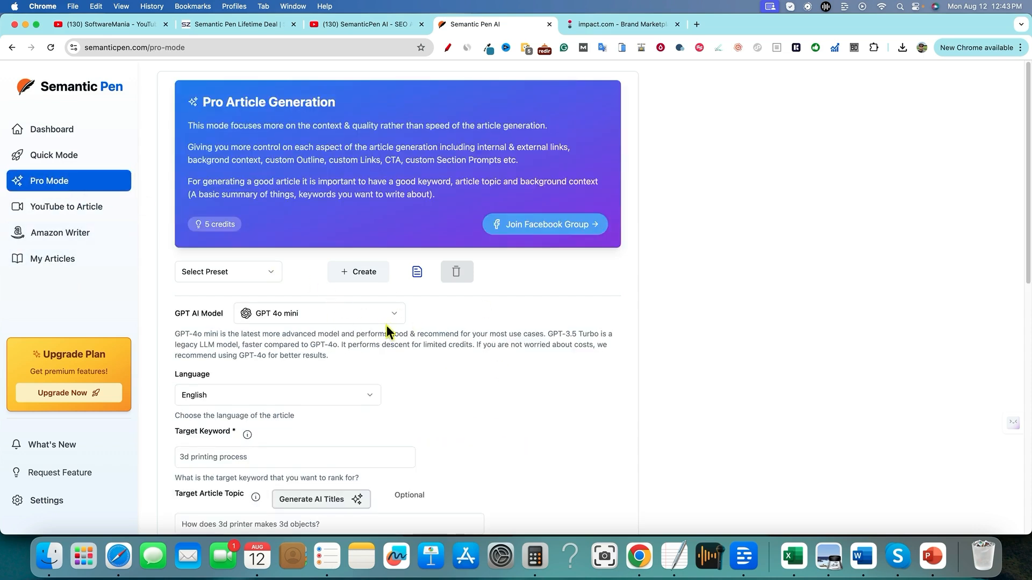
pyautogui.click(389, 318)
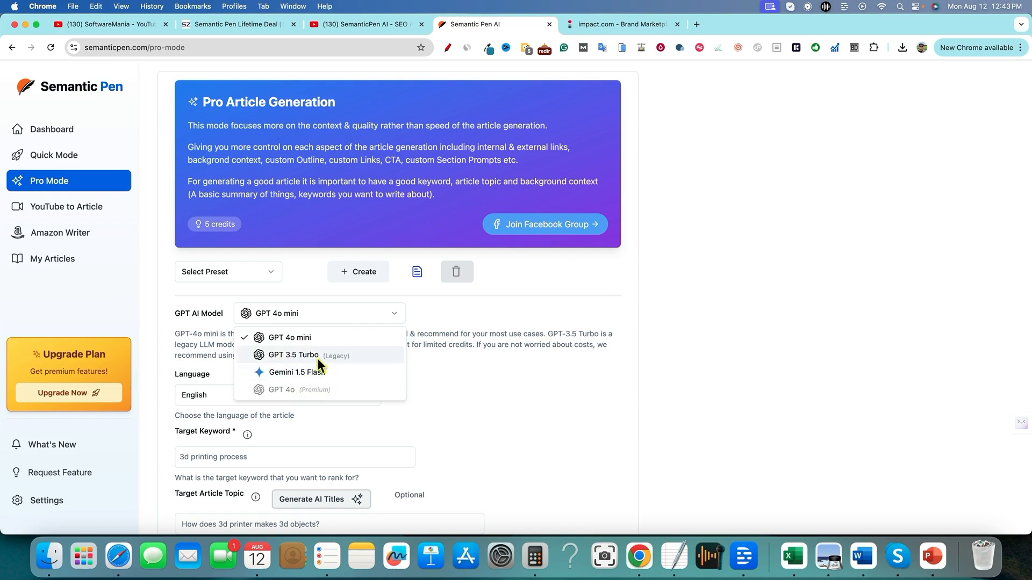
pyautogui.click(302, 339)
pyautogui.click(441, 323)
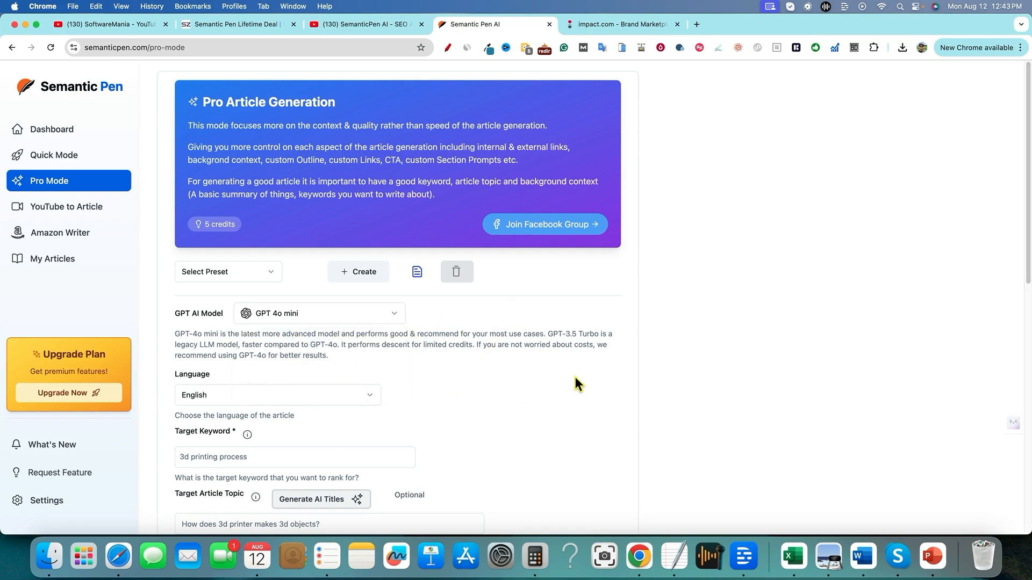
pyautogui.scroll(-3, 438, 379)
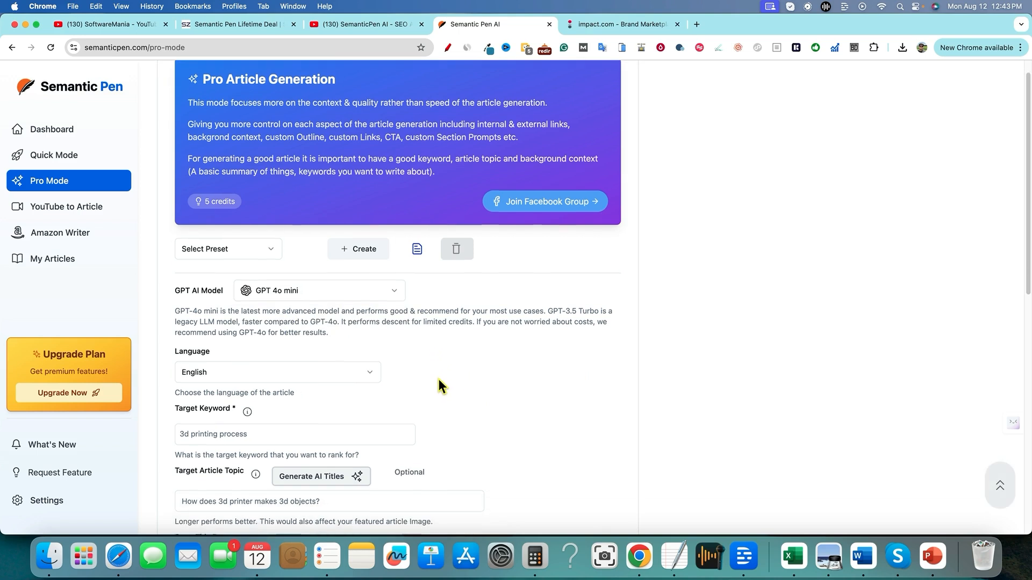
pyautogui.scroll(-1, 438, 380)
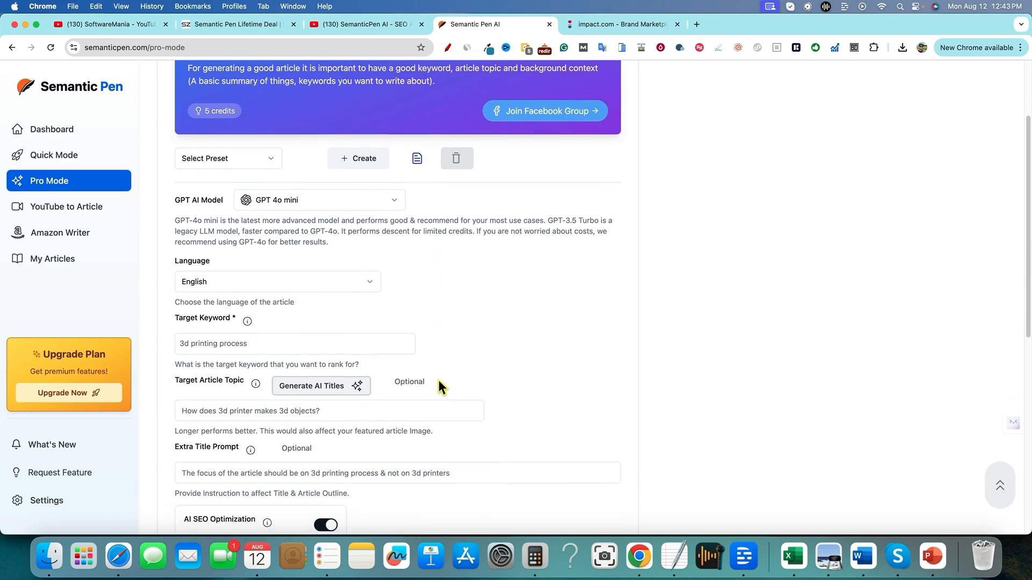
pyautogui.scroll(-1, 438, 382)
pyautogui.scroll(4, 438, 383)
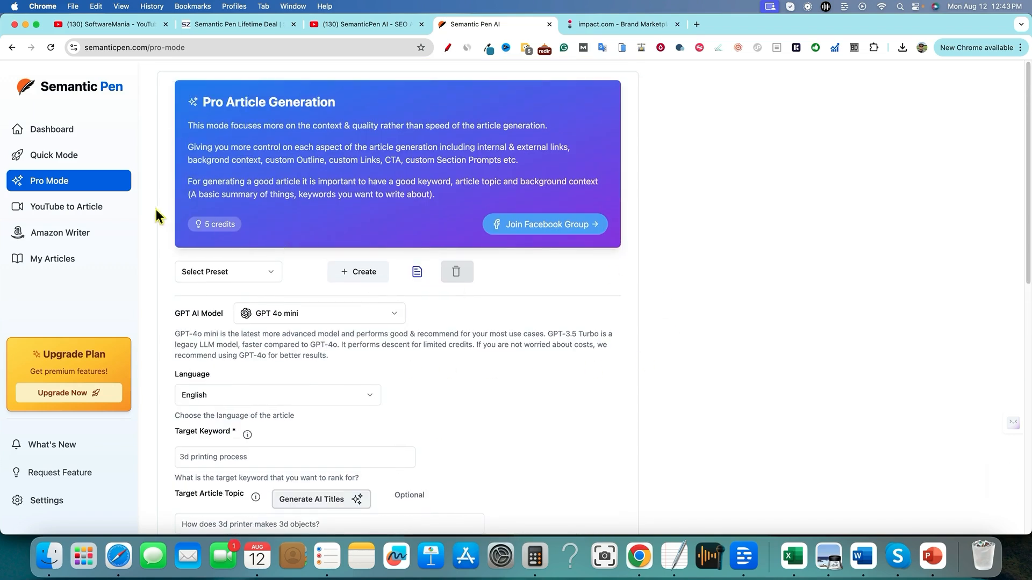
# Open Settings and look through the OpenAI key, Webflow, Account and Personalisation sections
pyautogui.click(56, 502)
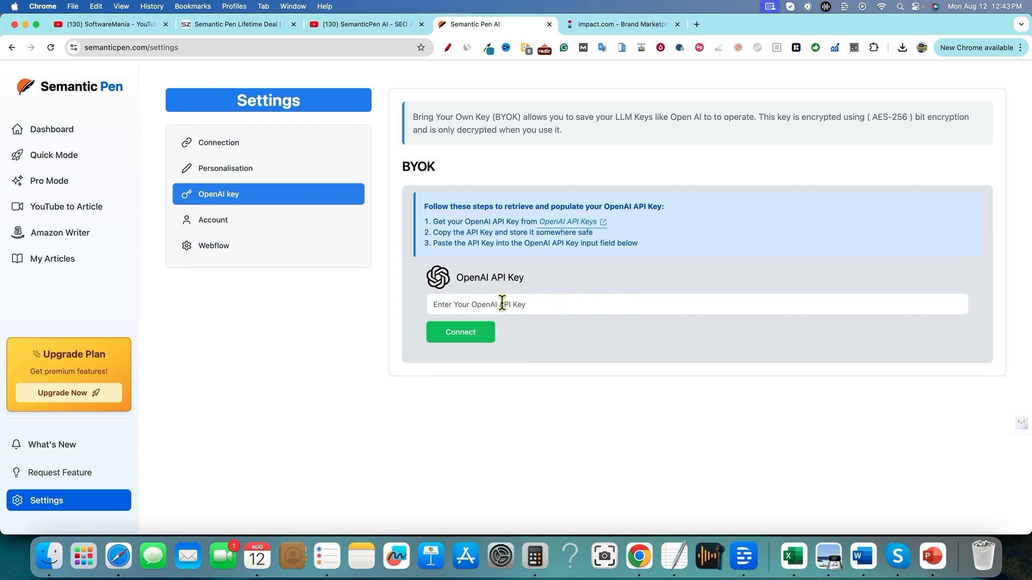
pyautogui.click(214, 246)
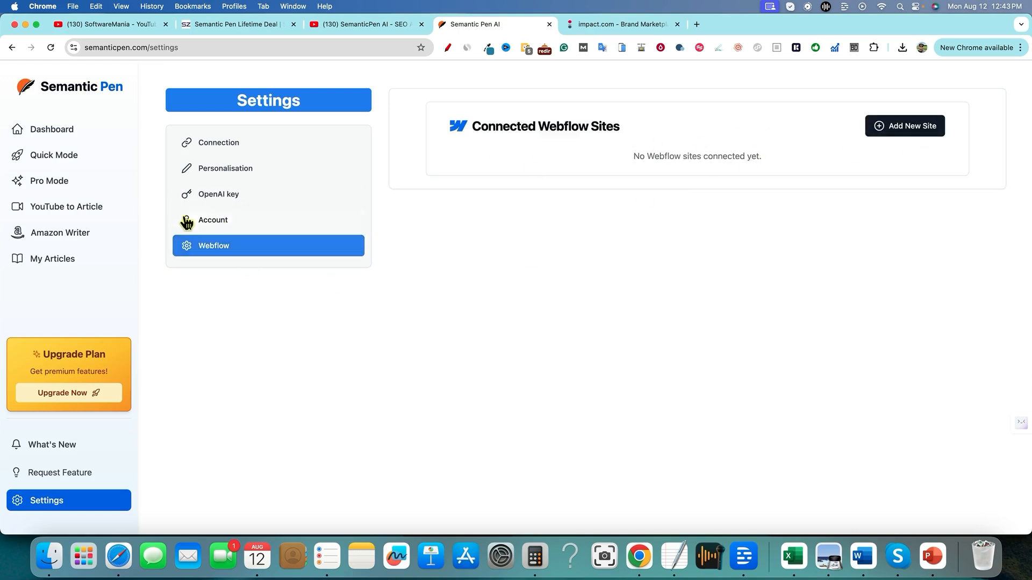
pyautogui.click(213, 221)
pyautogui.click(223, 168)
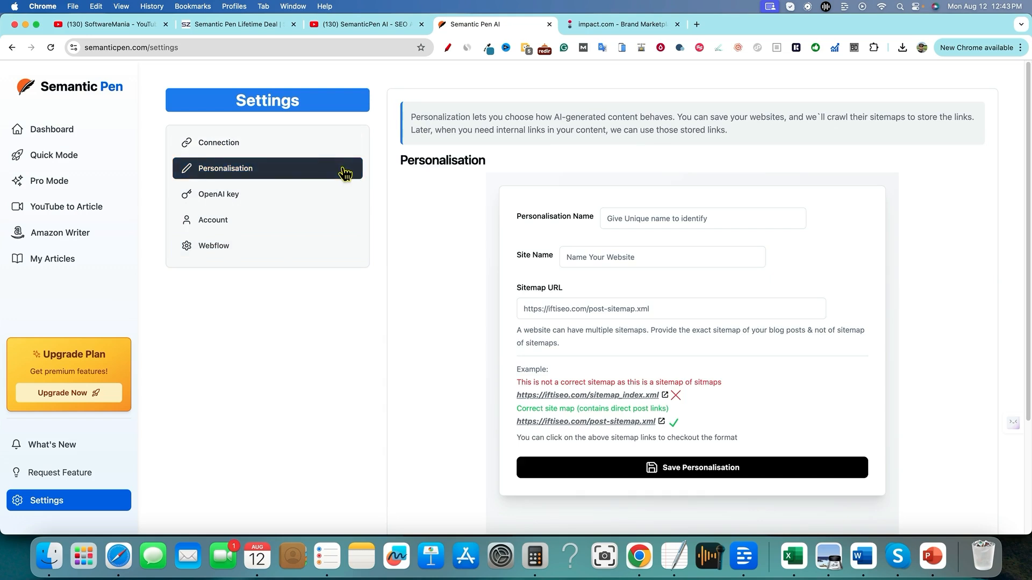
# Examine the WordPress Connection settings, including the website fields, application password guidance and helpful articles
pyautogui.click(215, 145)
pyautogui.moveTo(396, 148); pyautogui.dragTo(627, 359)
pyautogui.click(720, 294)
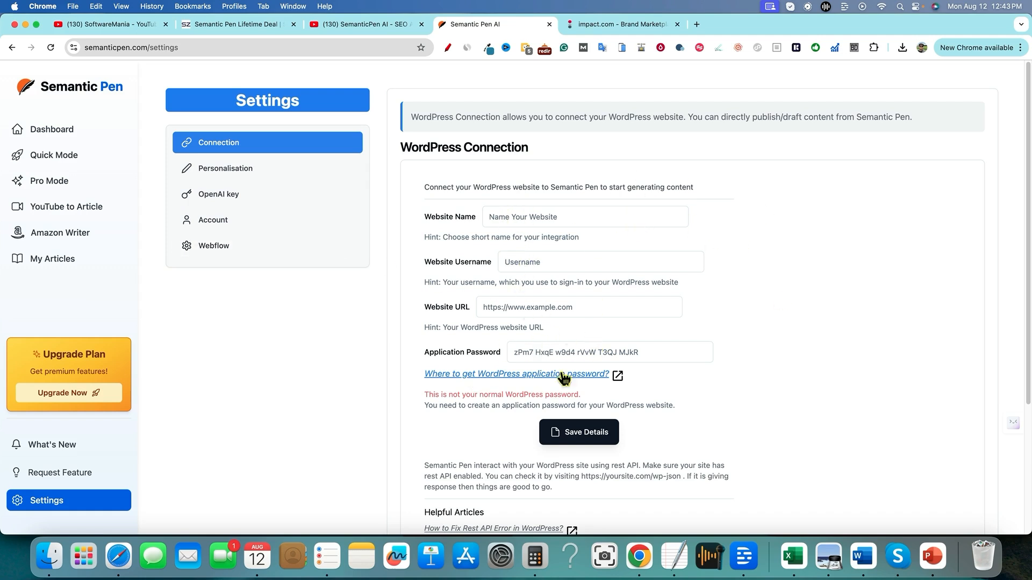
pyautogui.scroll(-3, 598, 370)
pyautogui.scroll(3, 598, 369)
# Return to the Personalisation settings and read the sitemap URL requirements and examples
pyautogui.click(239, 175)
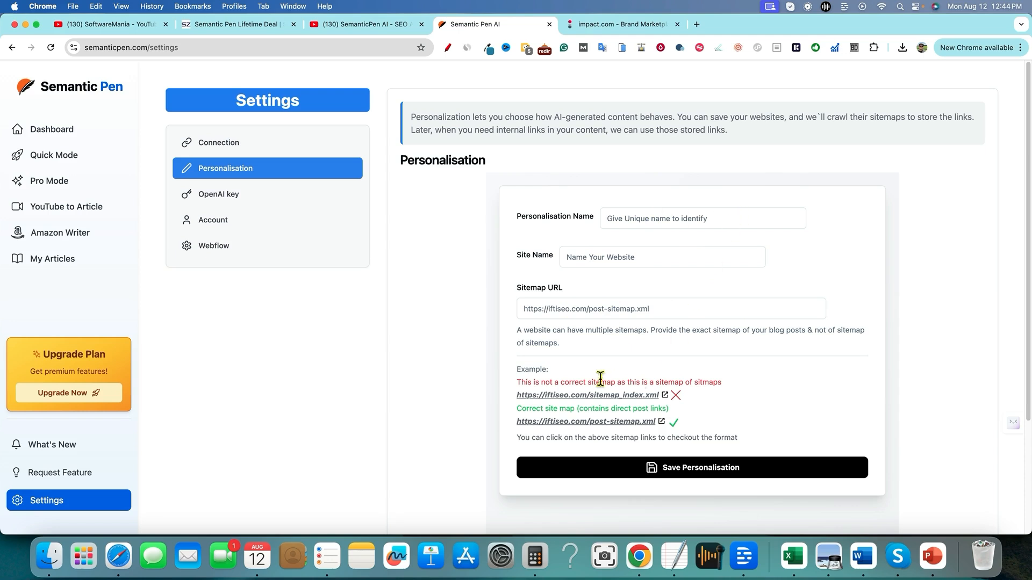
pyautogui.scroll(-1, 702, 470)
pyautogui.scroll(1, 702, 470)
# Open learnwirepro.com in a new browser tab
pyautogui.click(696, 24)
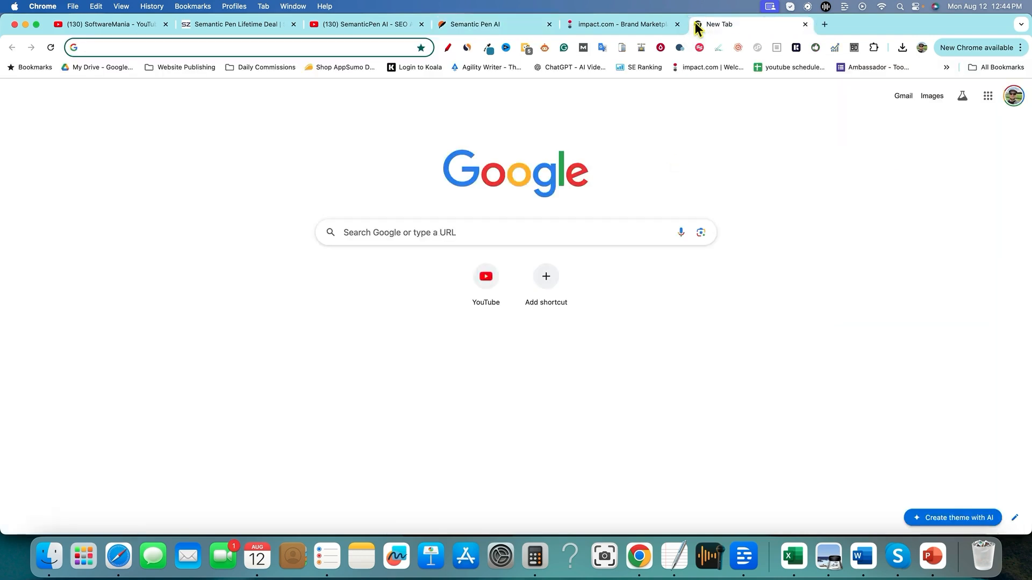
pyautogui.write('learnwirepro.com')
pyautogui.press('Return')
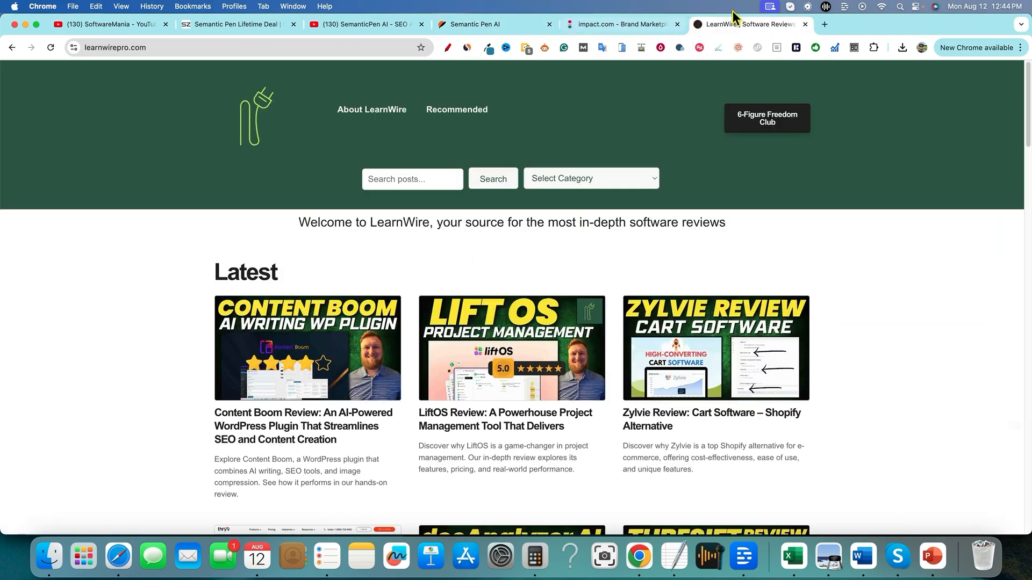
# Open learnwirepro.com/sitemap_index.xml in another new browser tab and copy its address
pyautogui.click(825, 24)
pyautogui.click(376, 42)
pyautogui.write('learnwirepro.com')
pyautogui.click(225, 109)
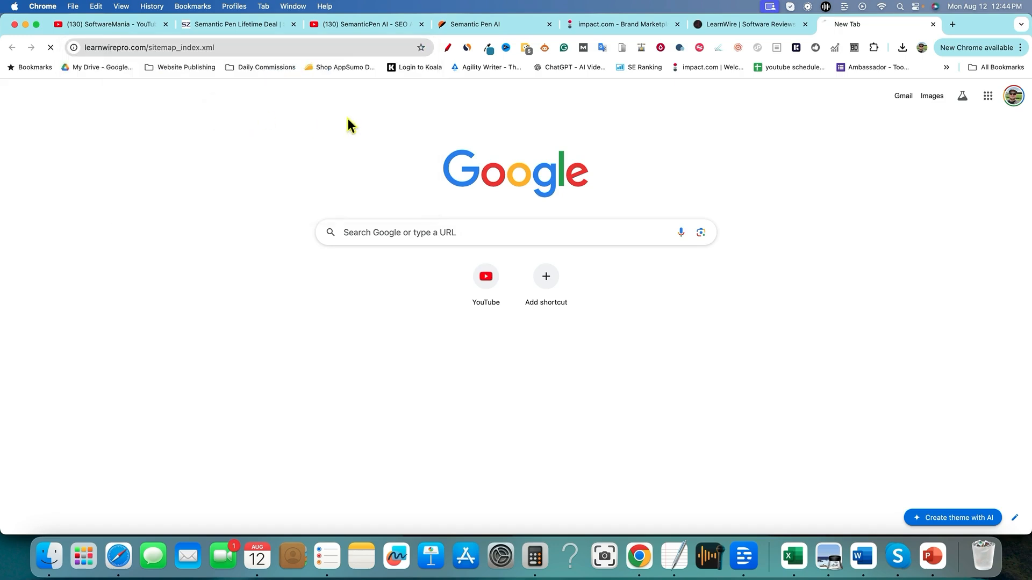
pyautogui.click(227, 48)
pyautogui.press('super+c')
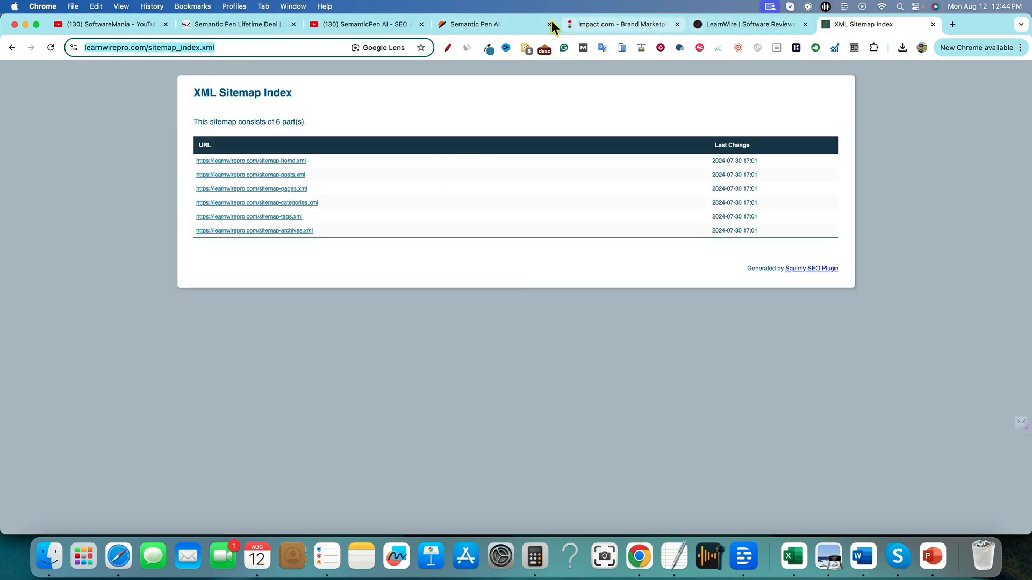
pyautogui.click(492, 25)
pyautogui.click(578, 310)
pyautogui.press('super+v')
pyautogui.click(622, 255)
pyautogui.write('LearnWire')
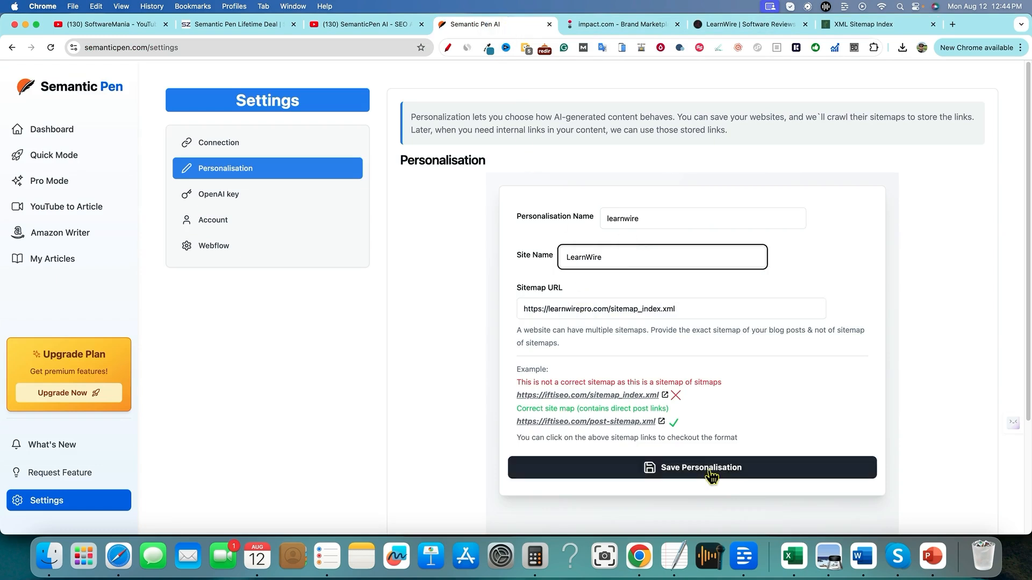
pyautogui.click(709, 469)
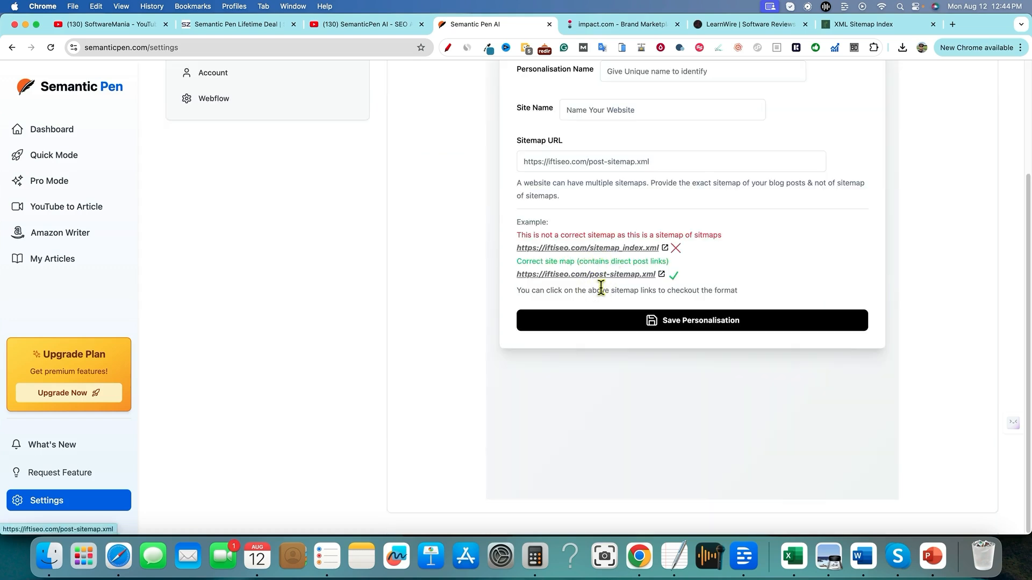
# Open the posts sitemap, sitemap-posts.xml, from the LearnWire sitemap index and copy its address
pyautogui.scroll(2, 601, 289)
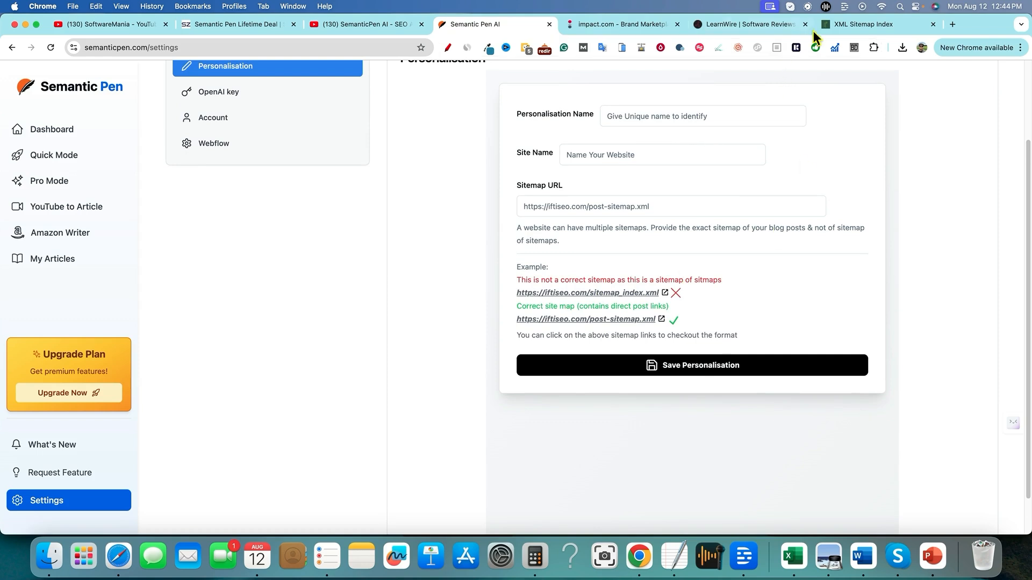
pyautogui.click(854, 24)
pyautogui.click(301, 174)
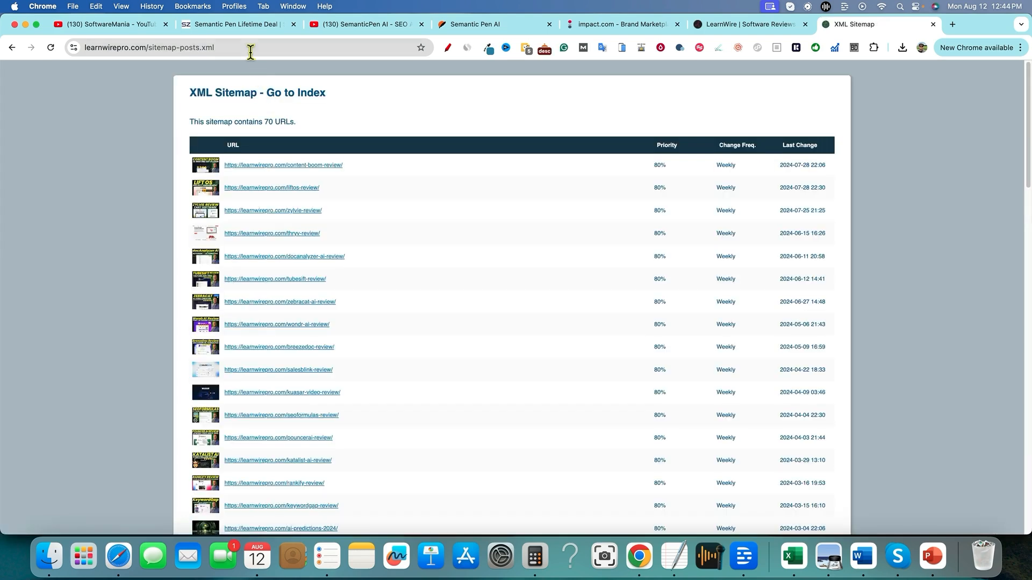
pyautogui.click(250, 48)
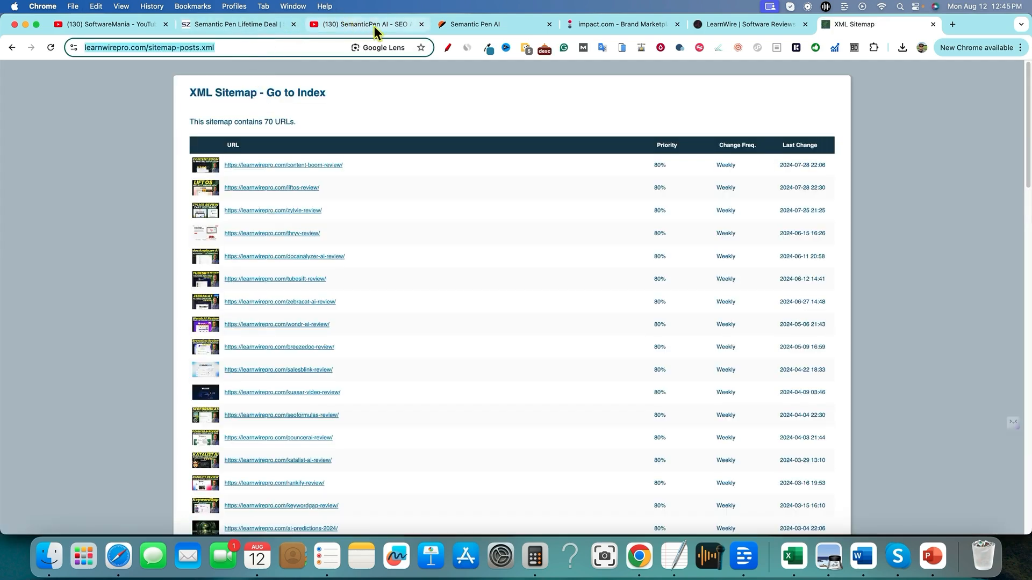
pyautogui.click(452, 25)
pyautogui.click(615, 206)
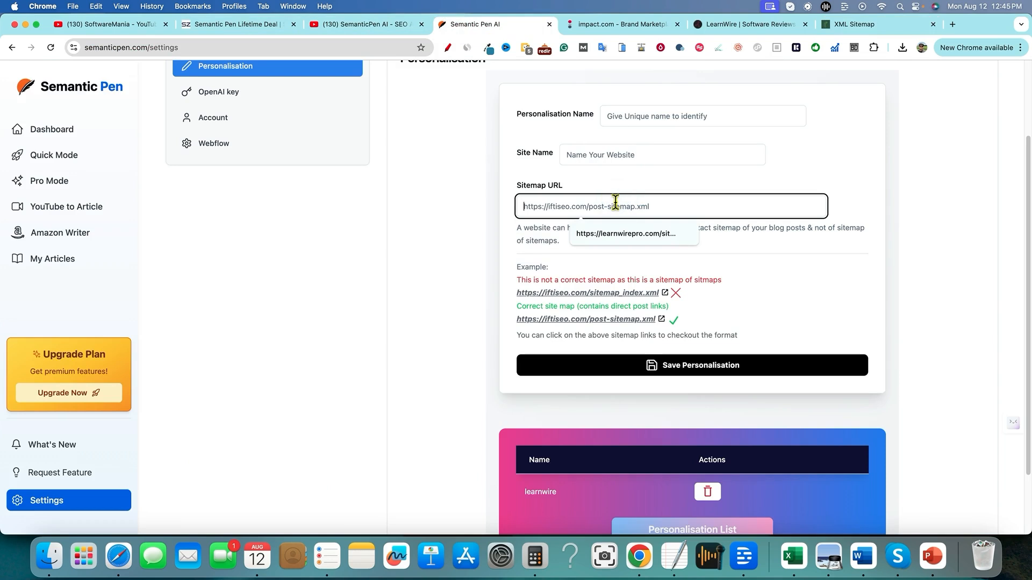
pyautogui.click(624, 233)
pyautogui.click(610, 155)
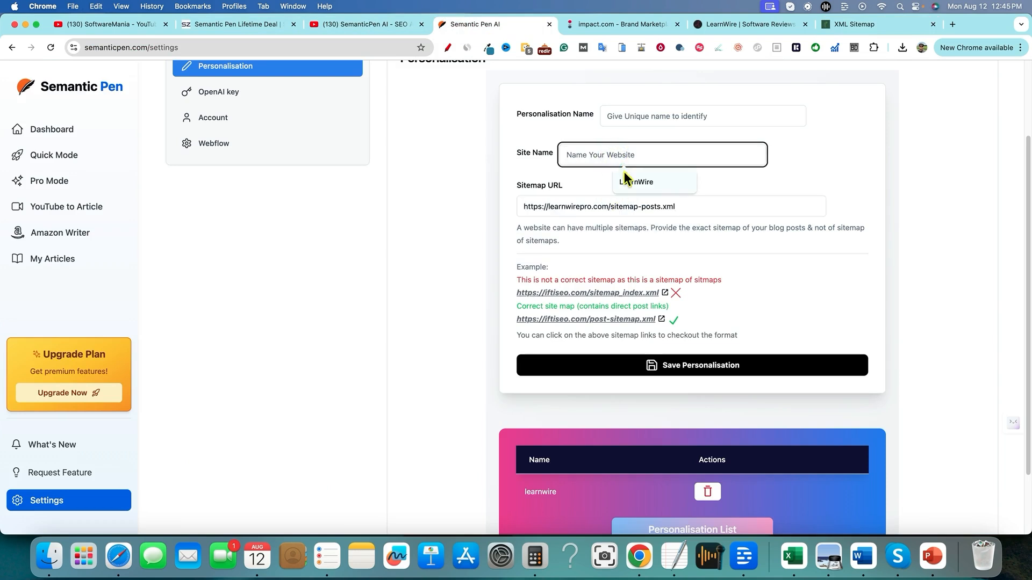
pyautogui.click(625, 179)
pyautogui.click(641, 121)
pyautogui.click(676, 144)
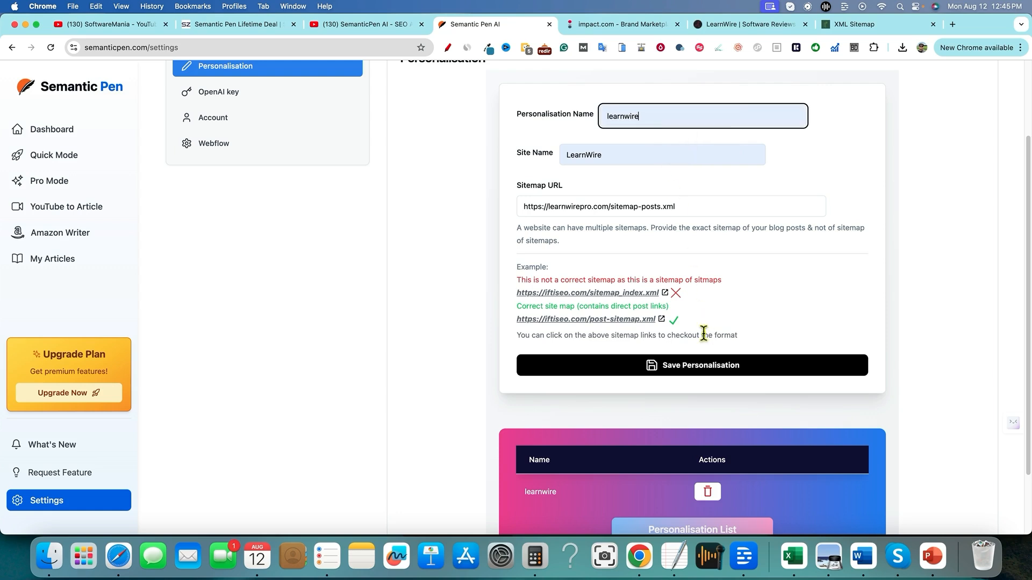
pyautogui.click(708, 370)
pyautogui.scroll(-3, 462, 376)
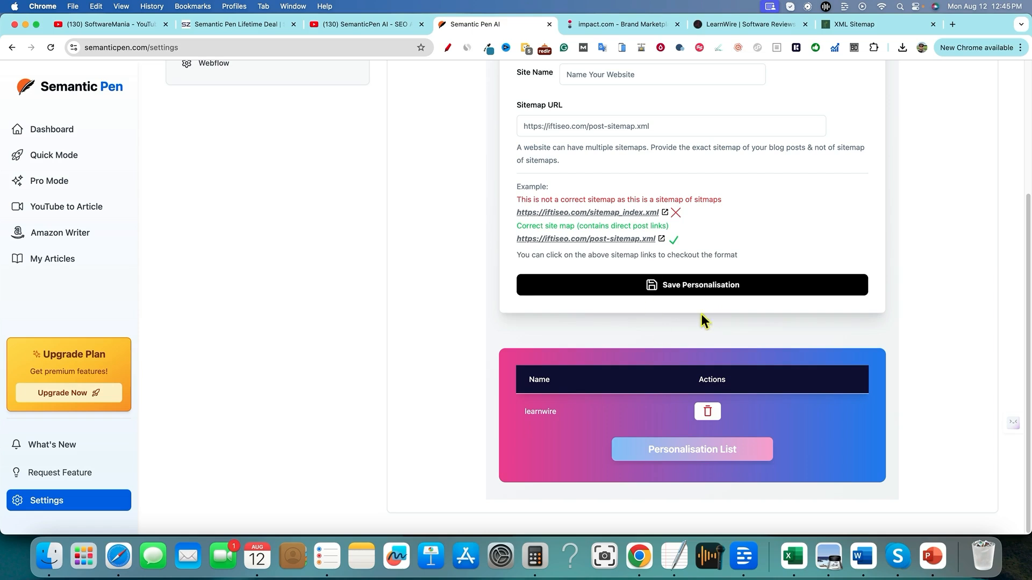
# Return to Pro Mode and check the preset selection and creation options
pyautogui.scroll(5, 460, 377)
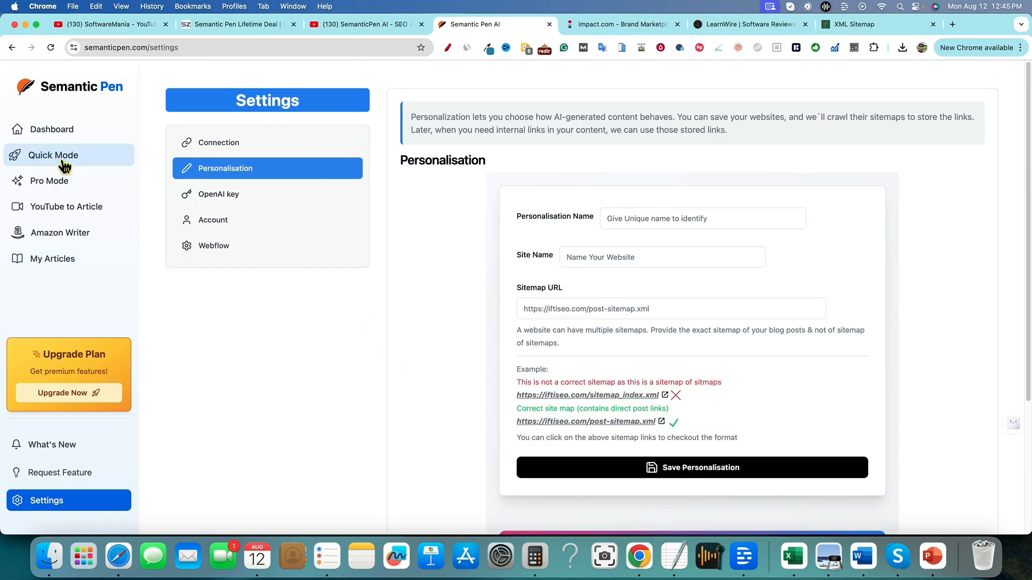
pyautogui.click(56, 178)
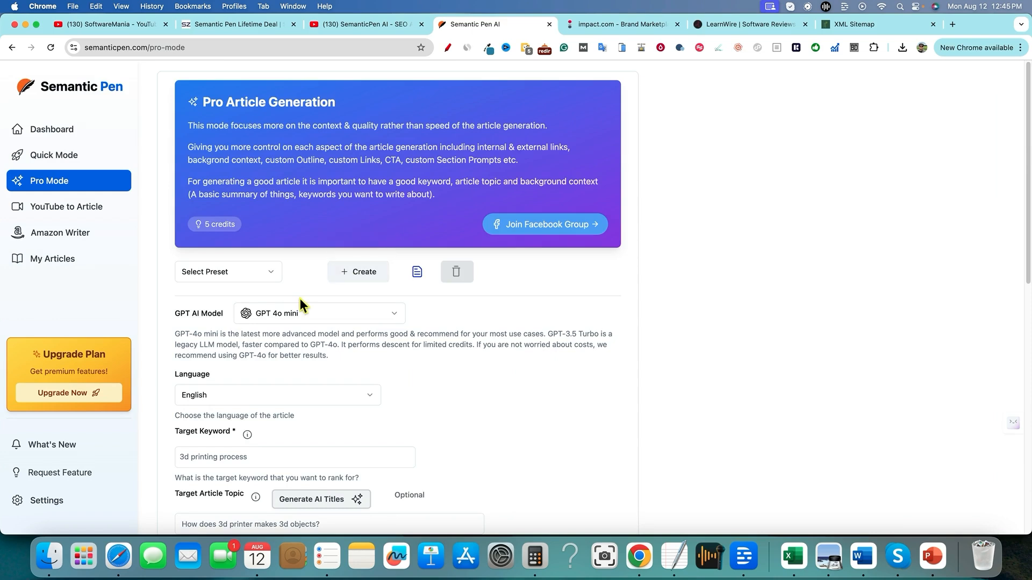
pyautogui.click(259, 275)
pyautogui.click(273, 274)
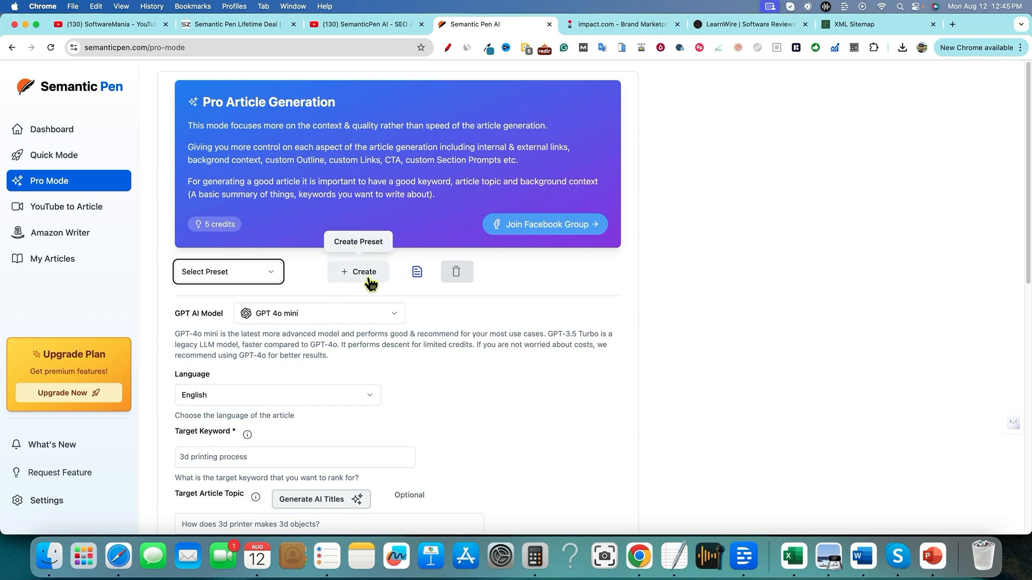
# Look through the Pro Mode article form, from presets, AI model and language through to the links, call to action and knowledge sections
pyautogui.scroll(-8, 387, 310)
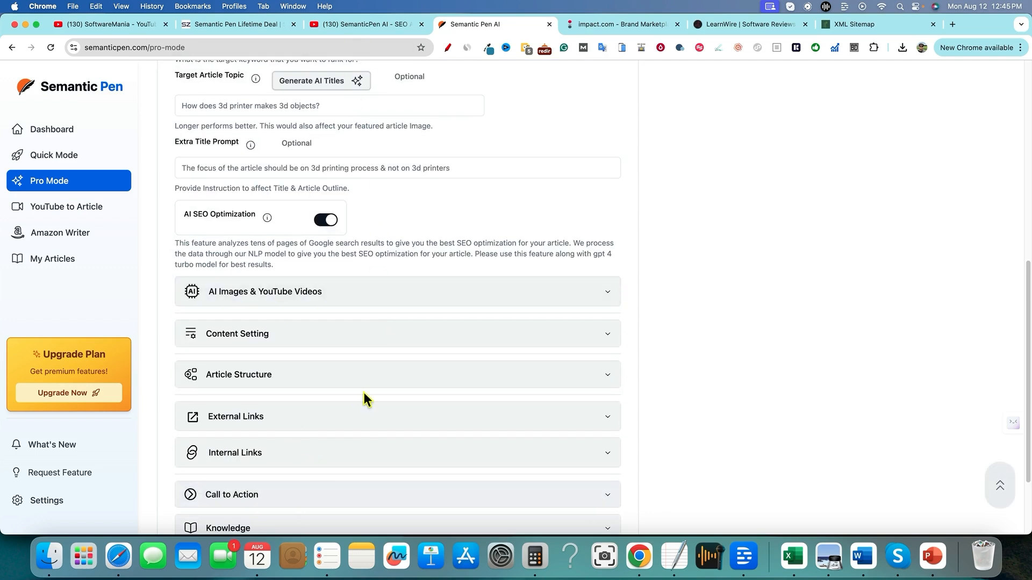
pyautogui.scroll(-2, 363, 398)
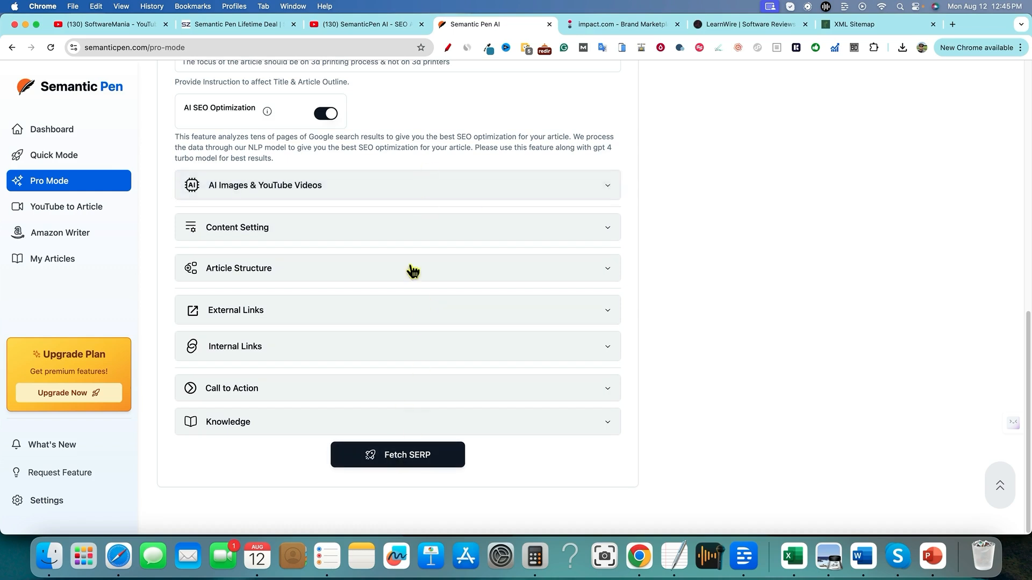
pyautogui.scroll(10, 607, 381)
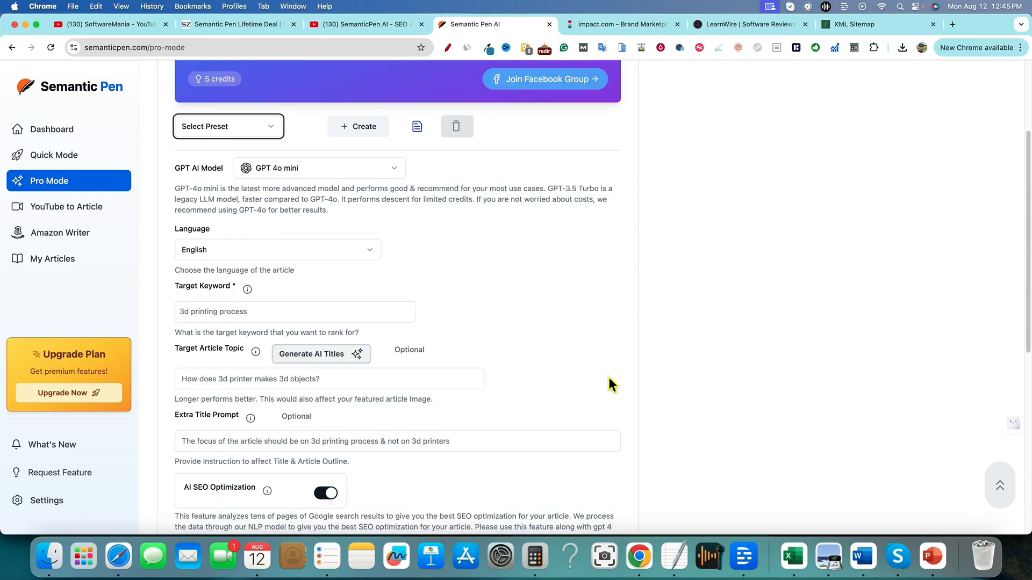
pyautogui.scroll(2, 648, 323)
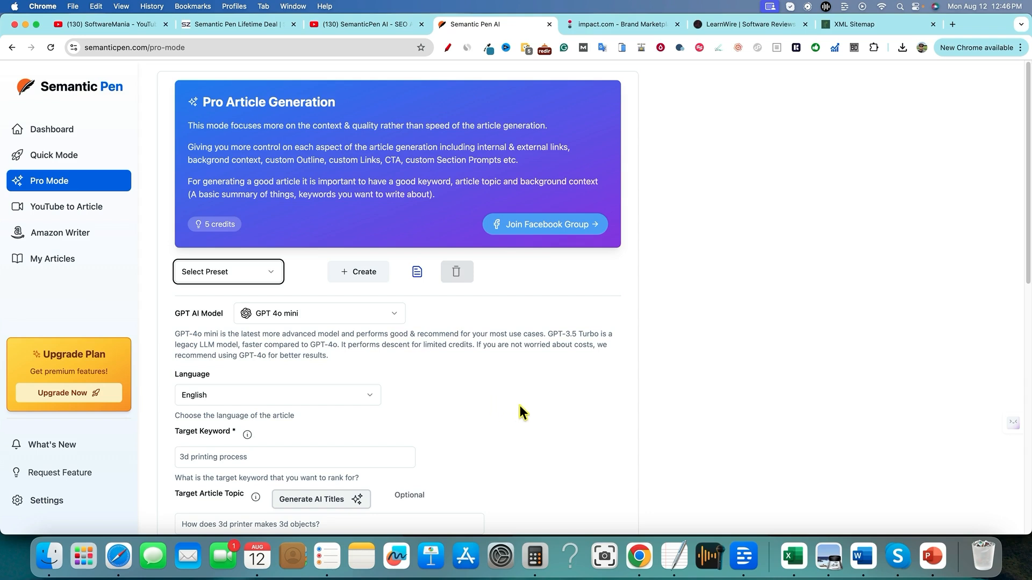
pyautogui.scroll(-1, 520, 406)
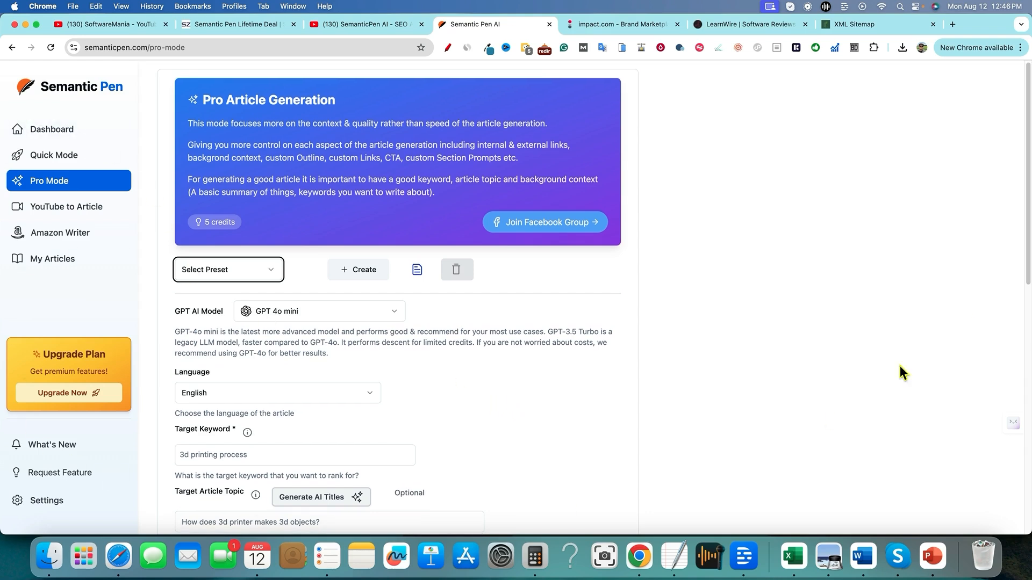
pyautogui.scroll(1, 728, 360)
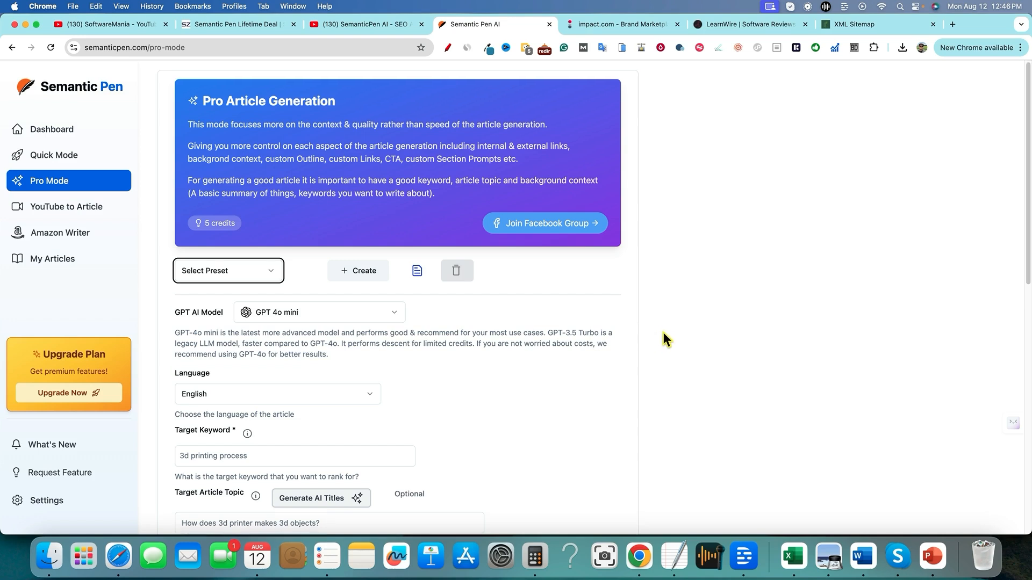
pyautogui.scroll(-5, 663, 332)
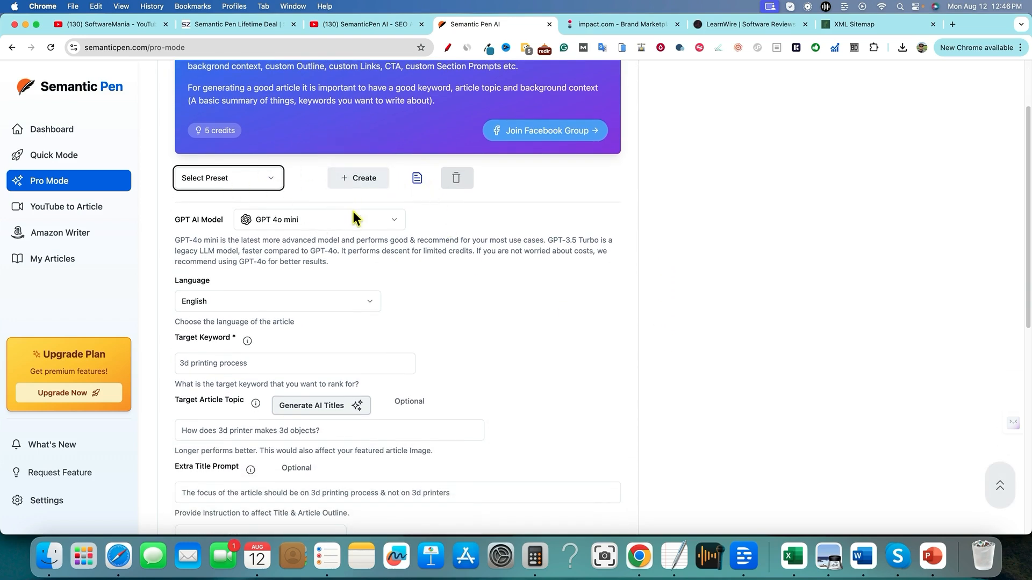
pyautogui.scroll(-4, 283, 313)
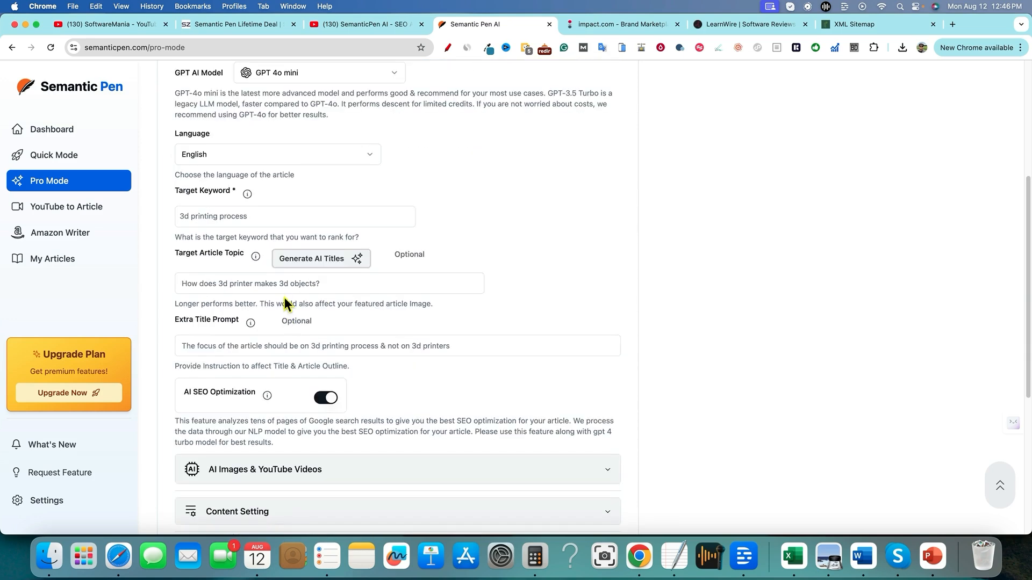
pyautogui.scroll(2, 284, 298)
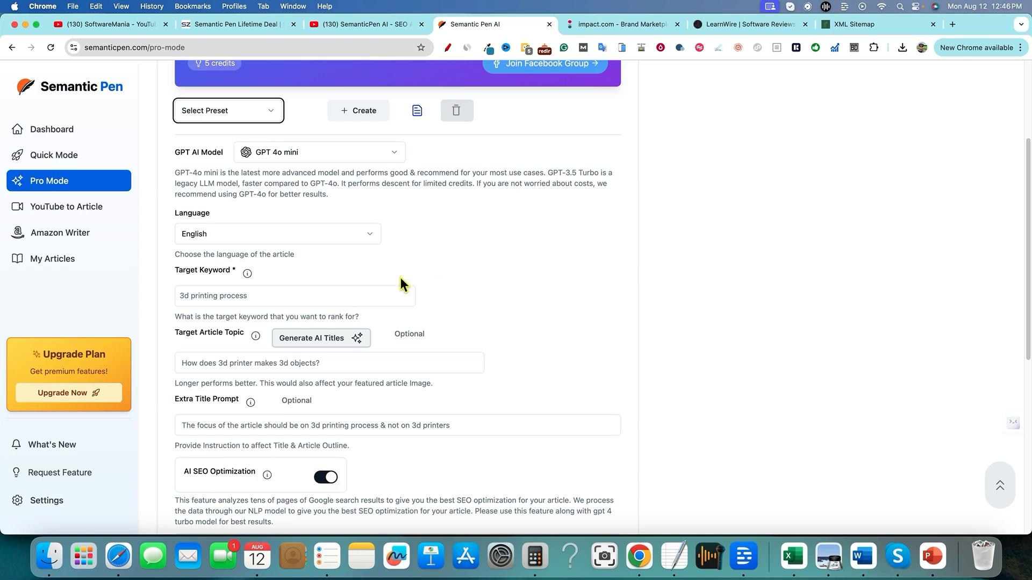
# Open InstaKeywords in a new browser tab and generate Google keyword suggestions for "how to get traffic to website"
pyautogui.click(952, 25)
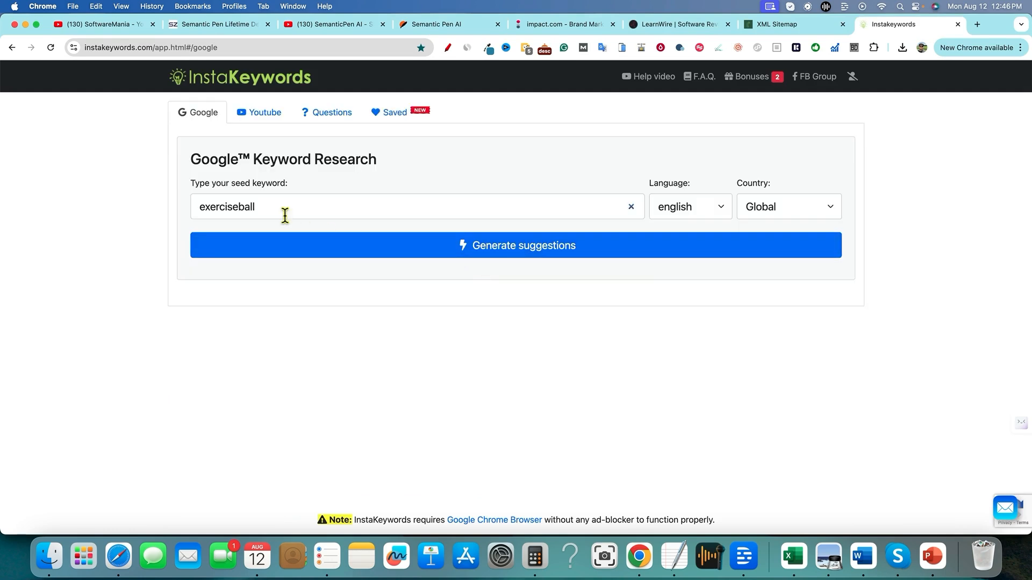
pyautogui.moveTo(253, 205); pyautogui.dragTo(172, 203)
pyautogui.press('BackSpace')
pyautogui.write('how to get traffic to website')
pyautogui.press('Return')
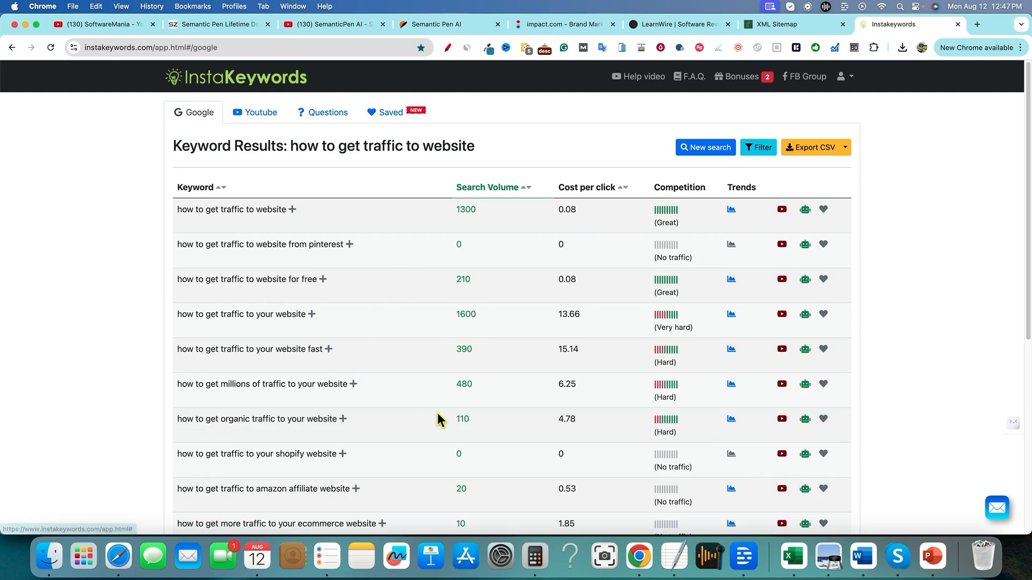
# Drill down into the keyword "how to get traffic to website from pinterest" and copy its text
pyautogui.click(292, 209)
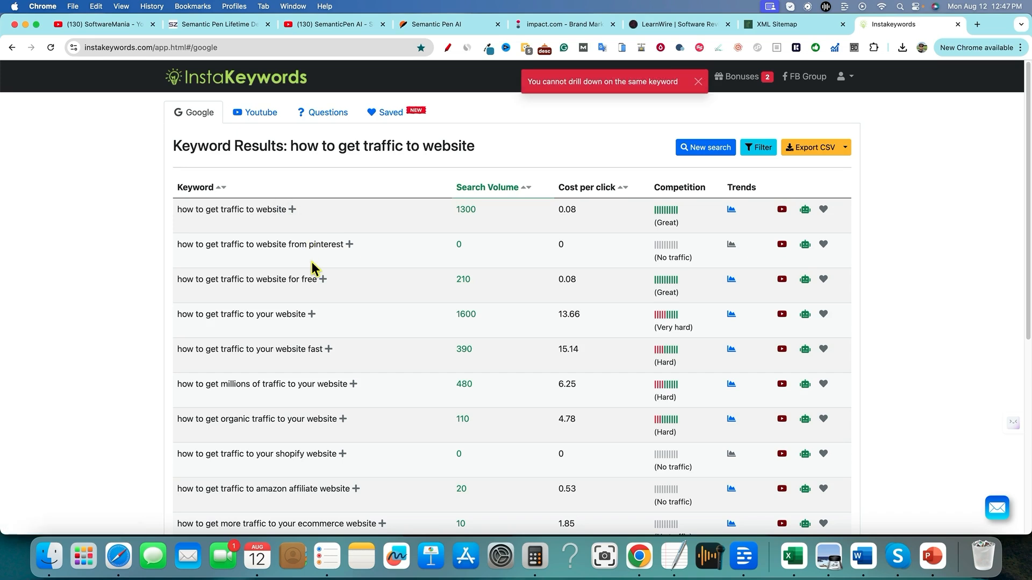
pyautogui.click(312, 263)
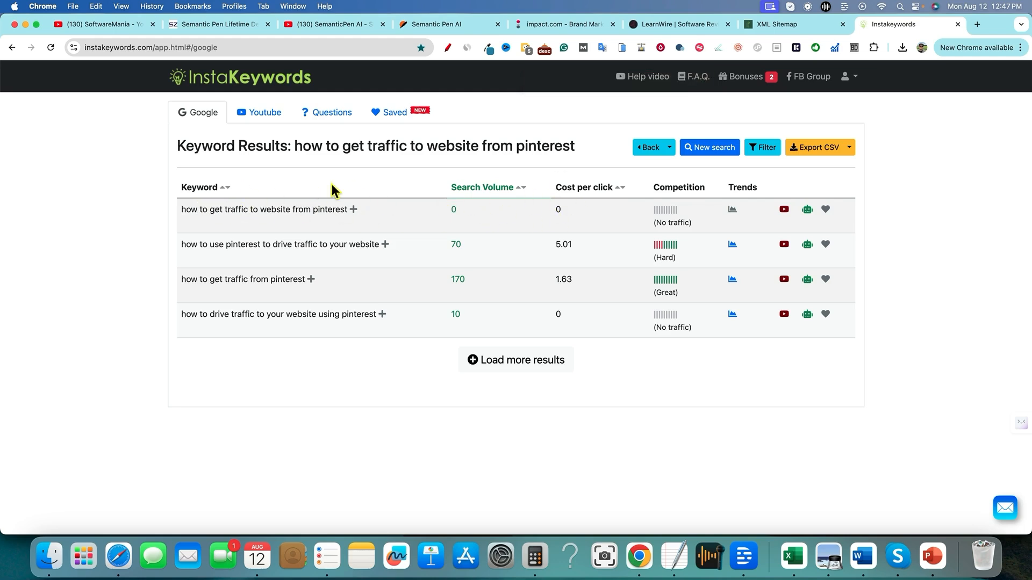
pyautogui.moveTo(350, 209); pyautogui.dragTo(181, 210)
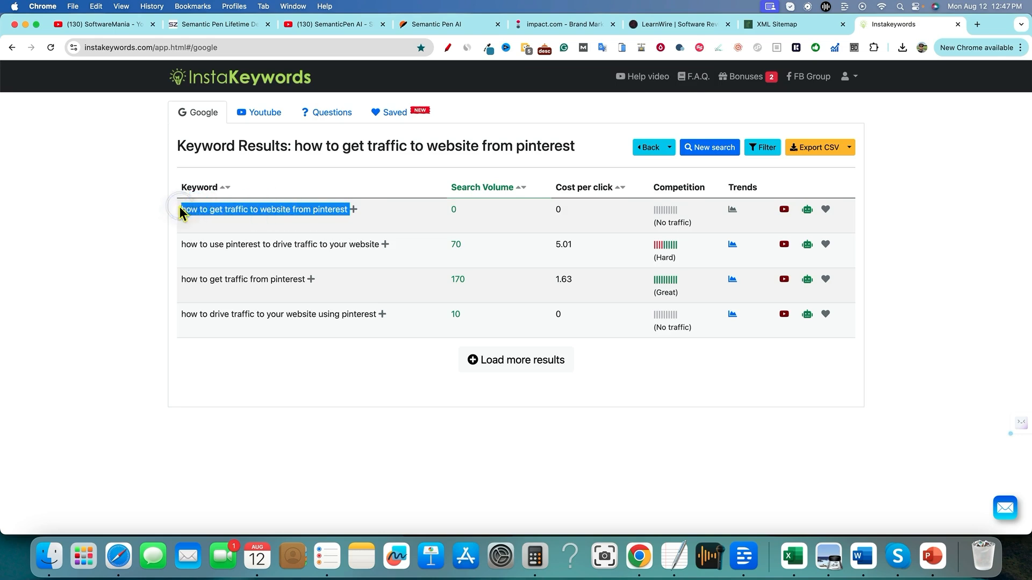
pyautogui.press('super+c')
# Return to Semantic Pen and set both the target keyword and target article topic to "how to get traffic to website from pinterest"
pyautogui.click(453, 24)
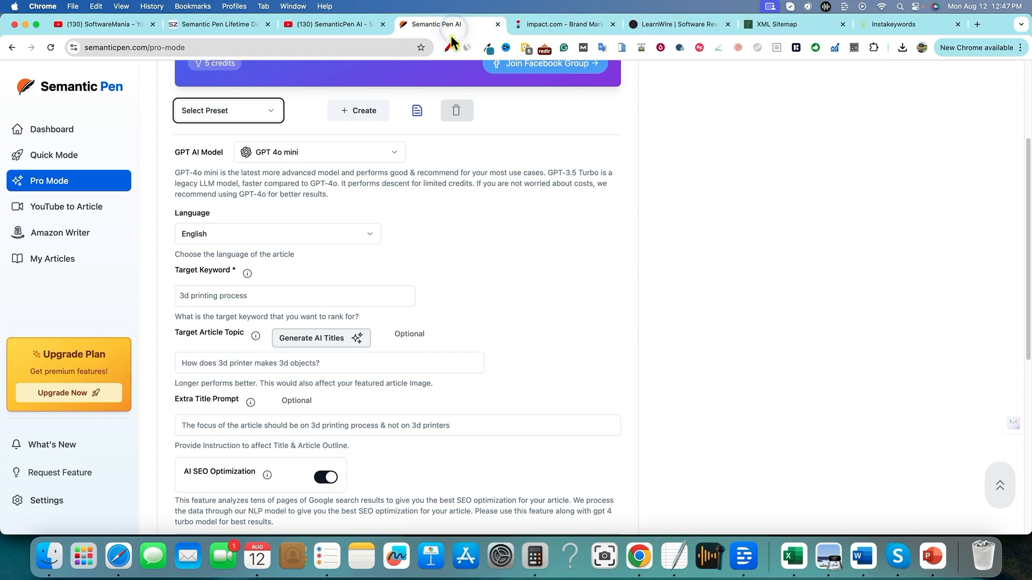
pyautogui.tripleClick(214, 295)
pyautogui.press('super+v')
pyautogui.click(487, 321)
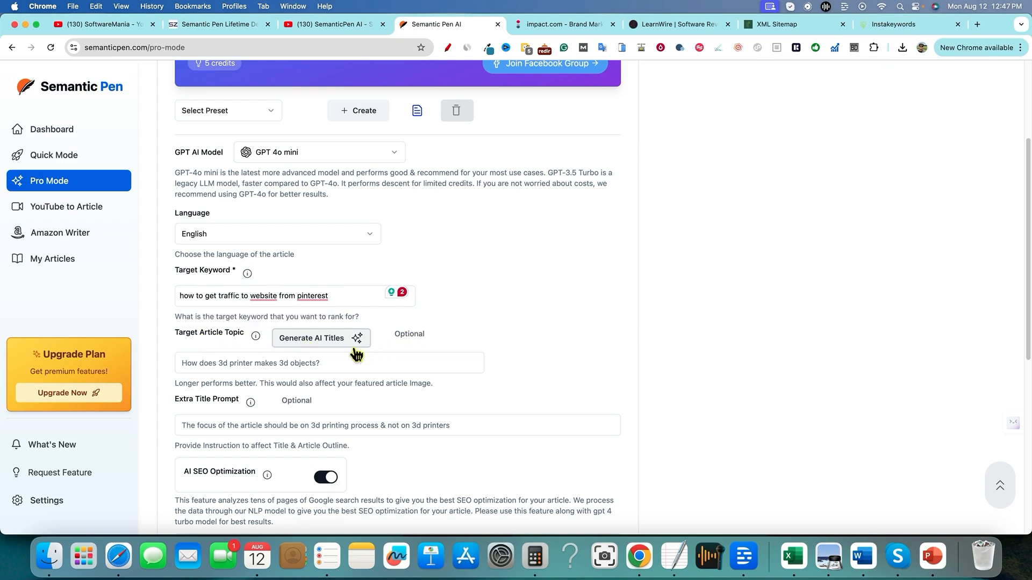
pyautogui.scroll(-1, 248, 362)
pyautogui.click(225, 361)
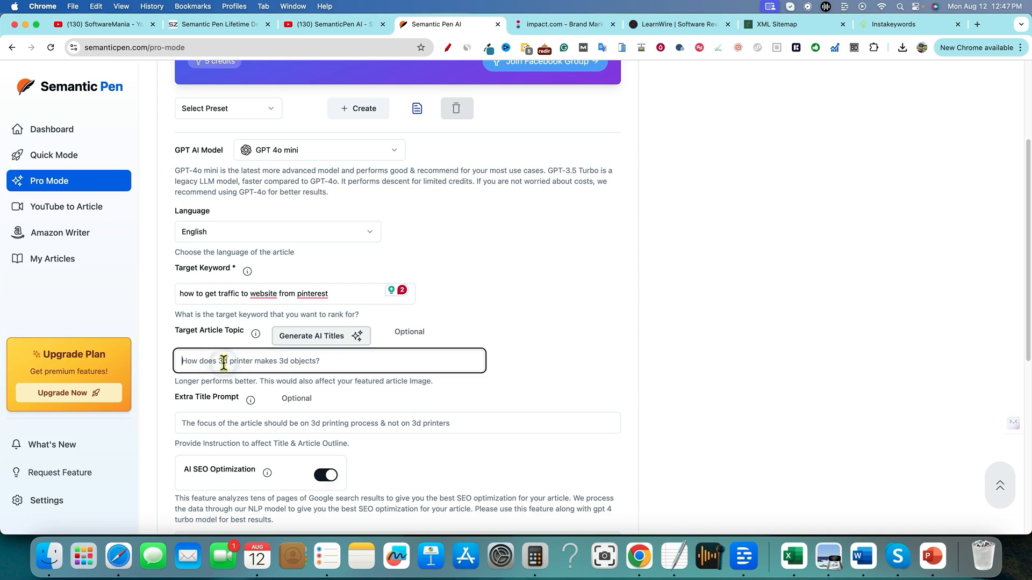
pyautogui.press('super+v')
pyautogui.scroll(-1, 262, 381)
pyautogui.scroll(-3, 262, 380)
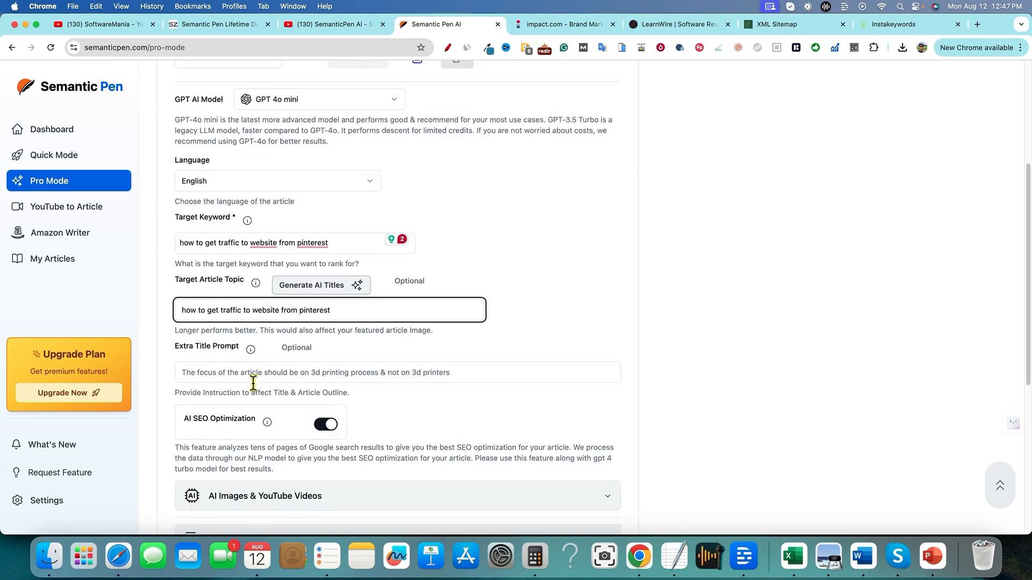
# Open the AI Images & YouTube Videos settings, choose the Videos mode and set the maximum number of videos to 1
pyautogui.scroll(-6, 399, 381)
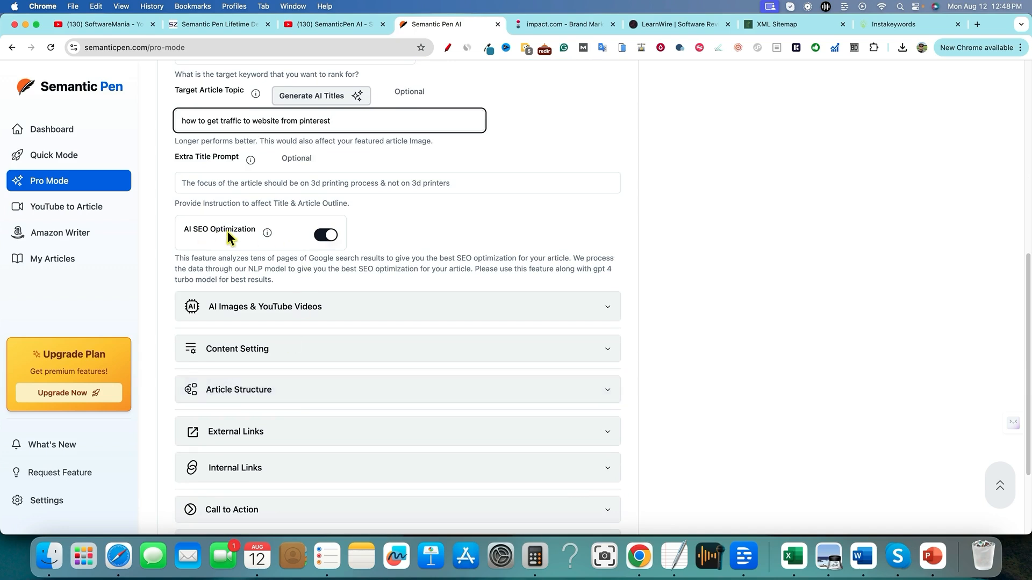
pyautogui.moveTo(269, 234)
pyautogui.scroll(-1, 265, 306)
pyautogui.click(576, 298)
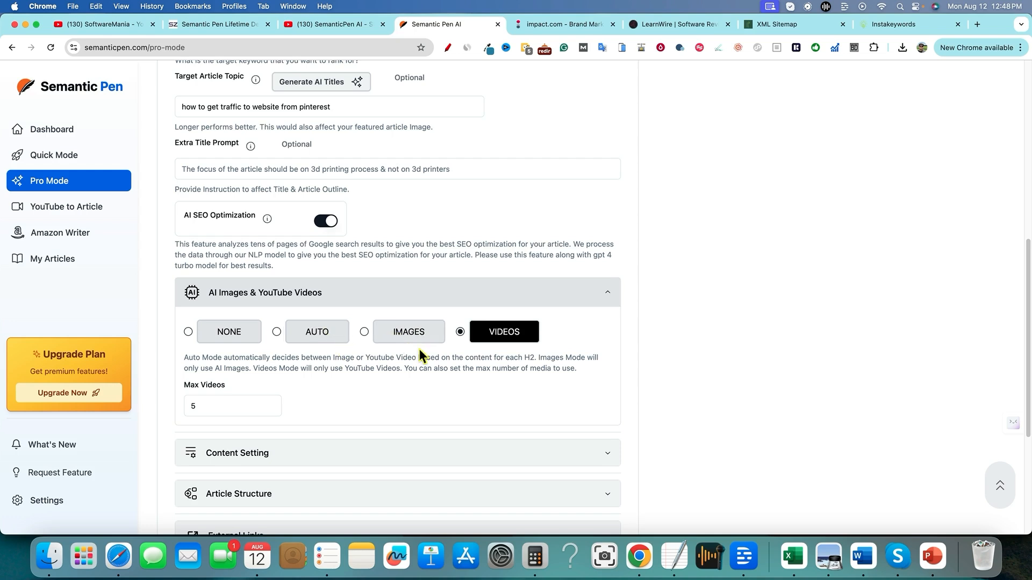
pyautogui.scroll(-1, 383, 328)
pyautogui.click(388, 316)
pyautogui.click(504, 306)
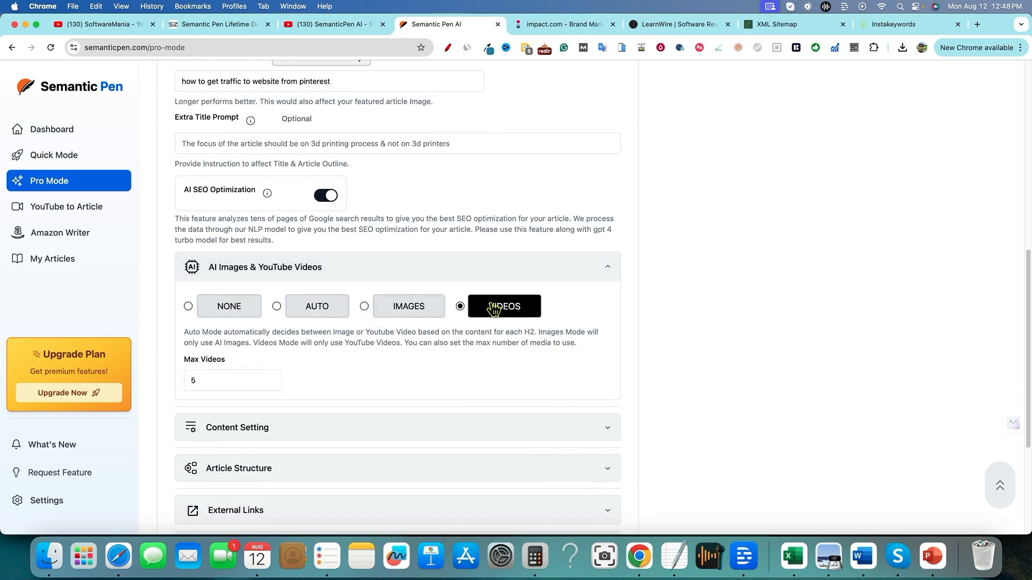
pyautogui.click(271, 383)
pyautogui.click(271, 383)
pyautogui.click(271, 382)
pyautogui.click(271, 383)
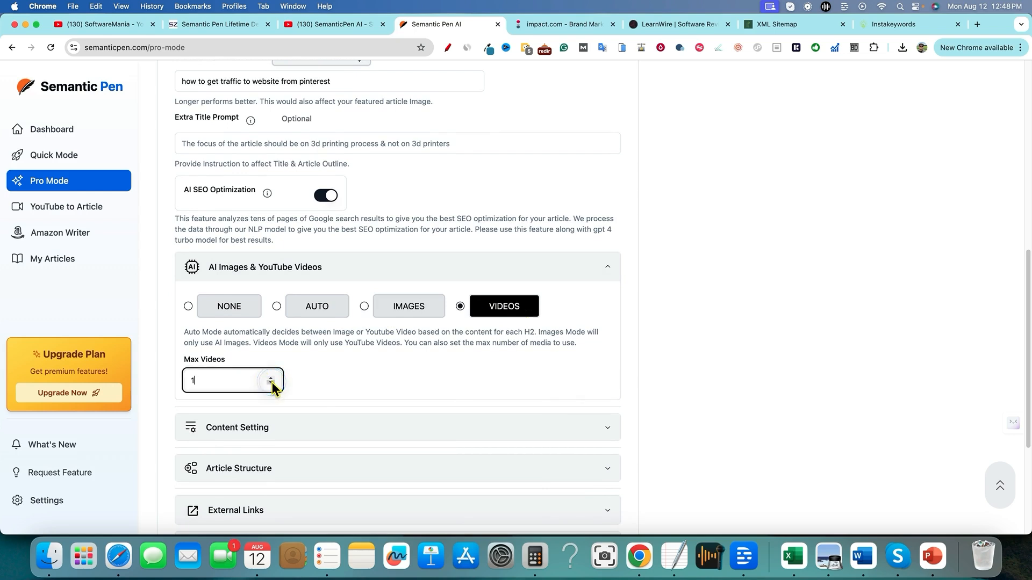
# Set the maximum number of AI images to 2 in Images mode, and choose Auto as the media mode
pyautogui.click(408, 304)
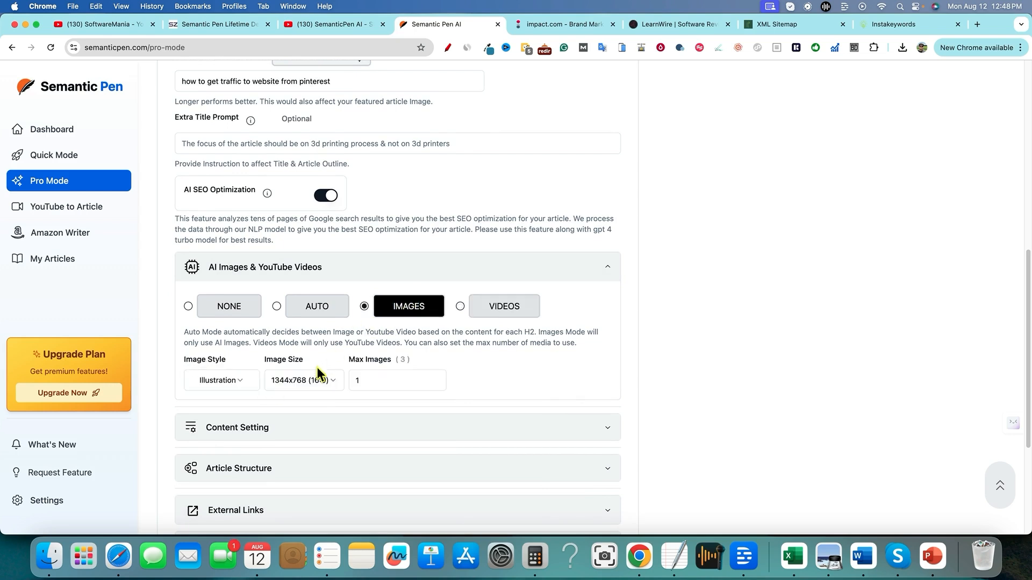
pyautogui.click(435, 378)
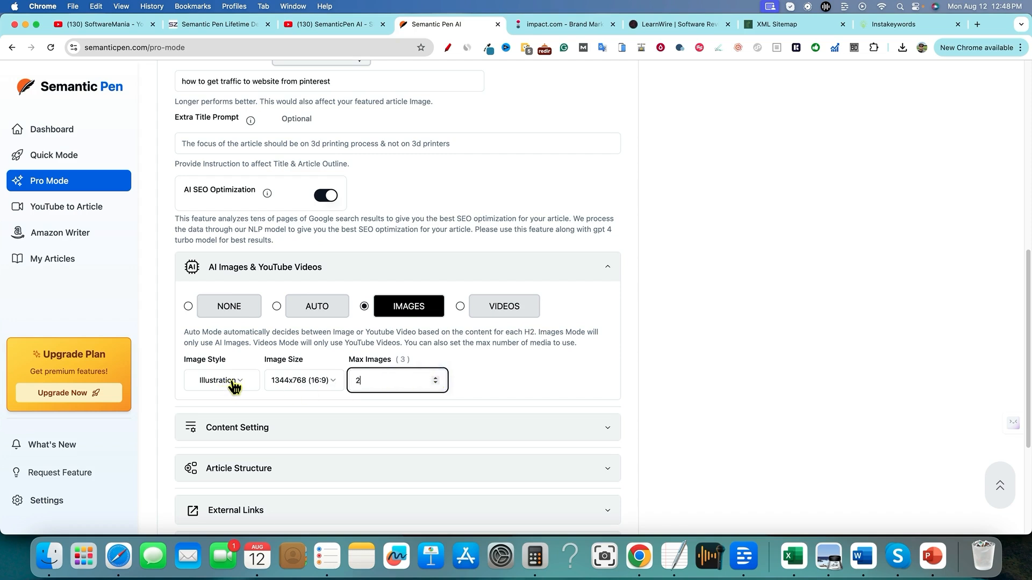
pyautogui.click(316, 305)
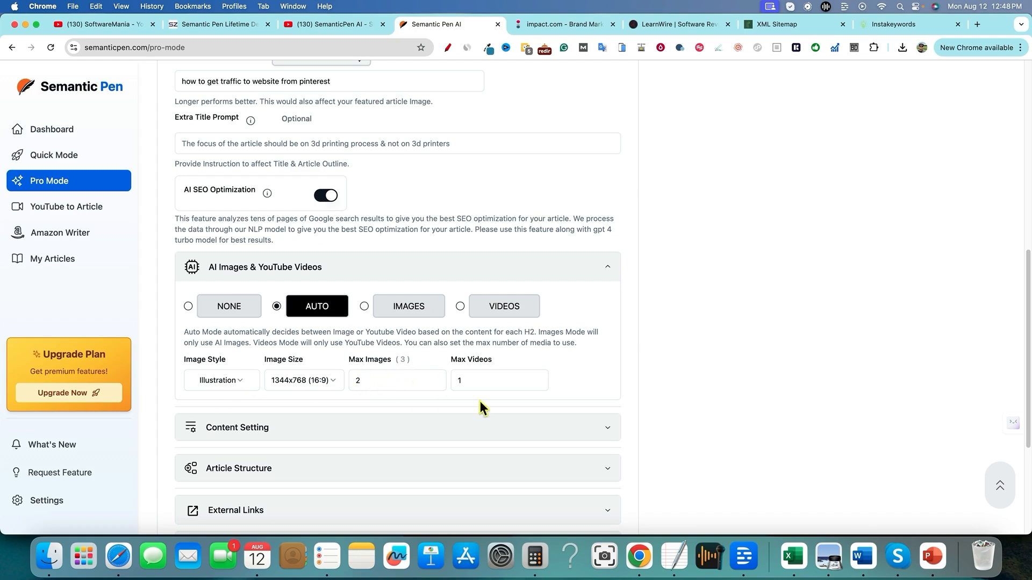
pyautogui.click(226, 309)
pyautogui.click(300, 318)
pyautogui.scroll(-1, 356, 446)
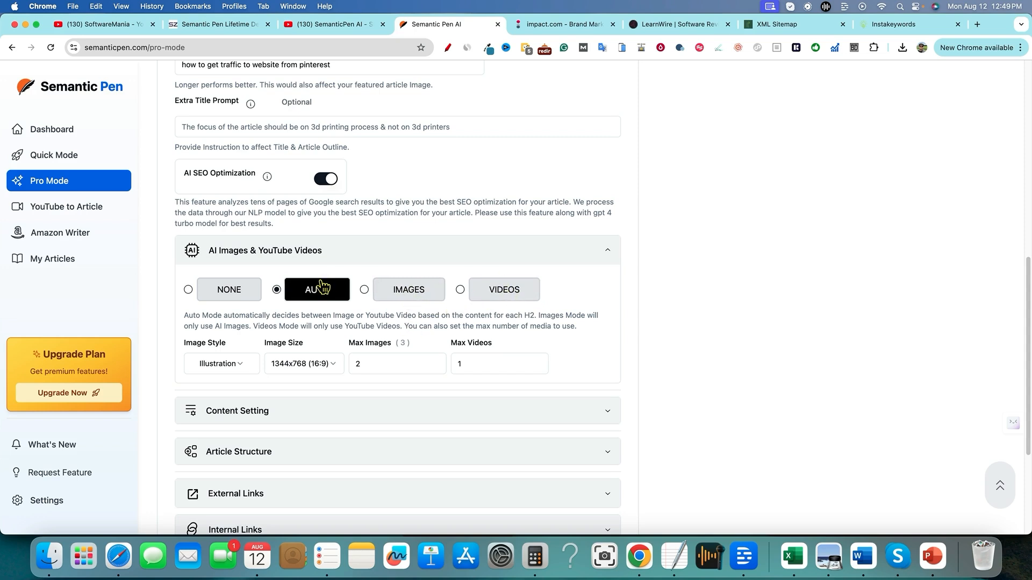
# Expand the Content Setting section and review its country, tone, length, point of view, readability, section prompt and outline fields
pyautogui.scroll(-1, 326, 366)
pyautogui.scroll(-5, 327, 371)
pyautogui.click(366, 314)
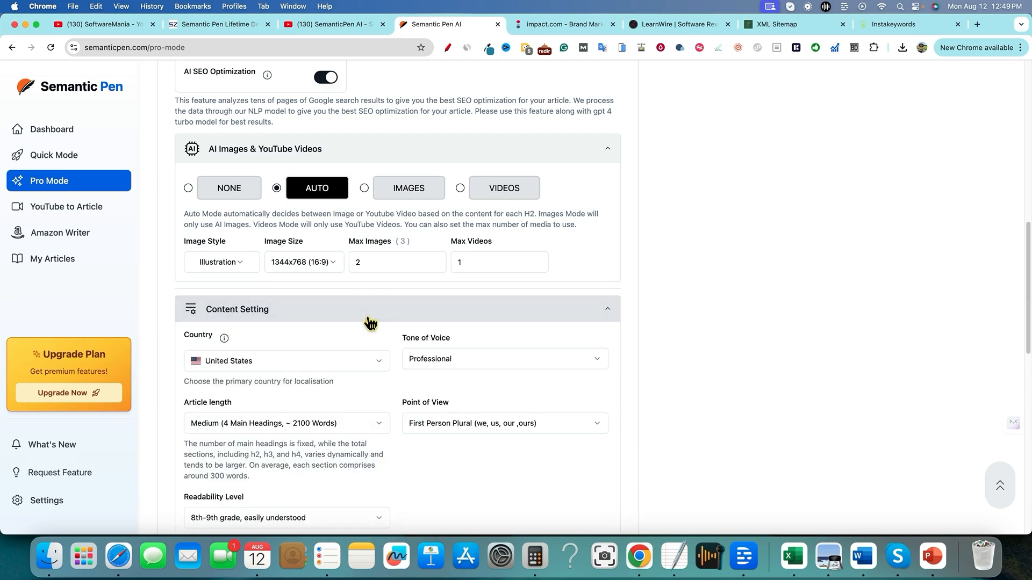
pyautogui.scroll(-8, 350, 378)
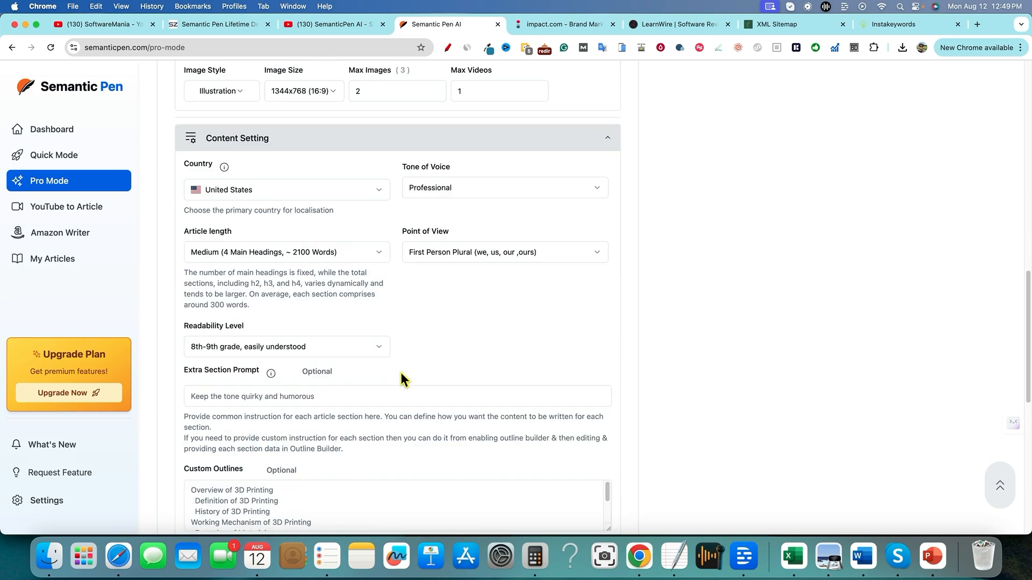
pyautogui.scroll(2, 404, 374)
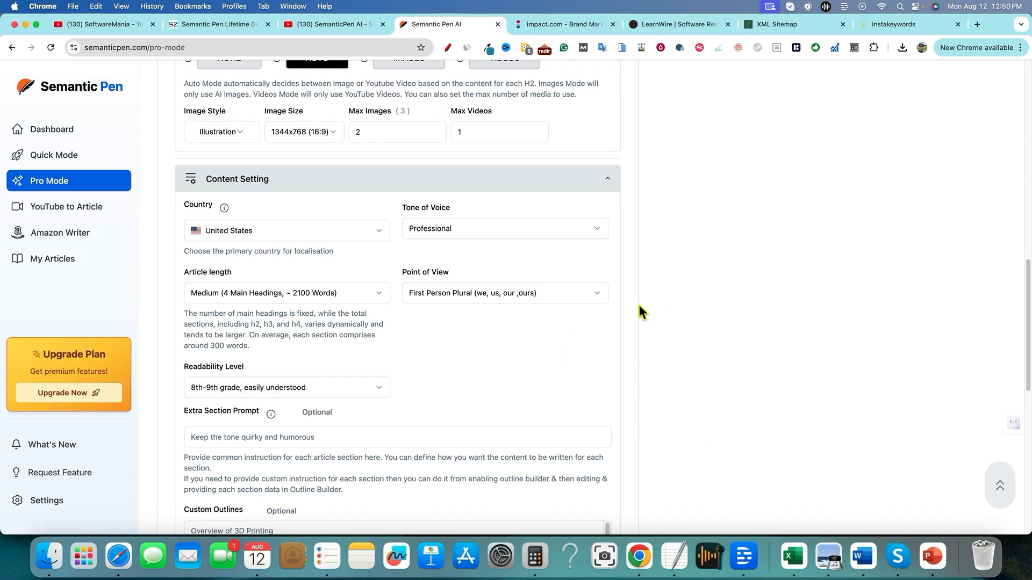
# Review the available tone of voice and article length options in the content settings, leaving the current choices in place
pyautogui.click(512, 234)
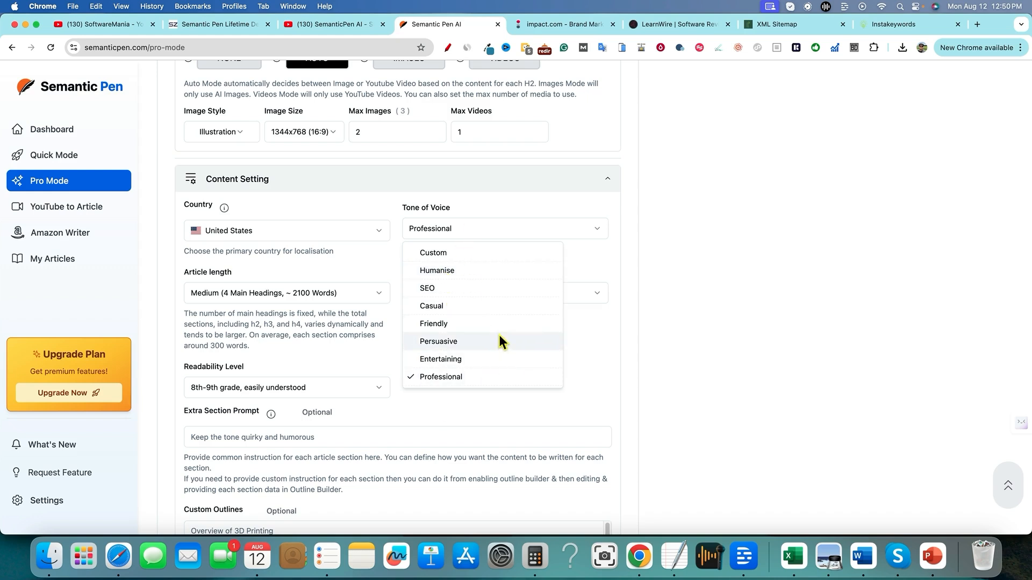
pyautogui.click(692, 296)
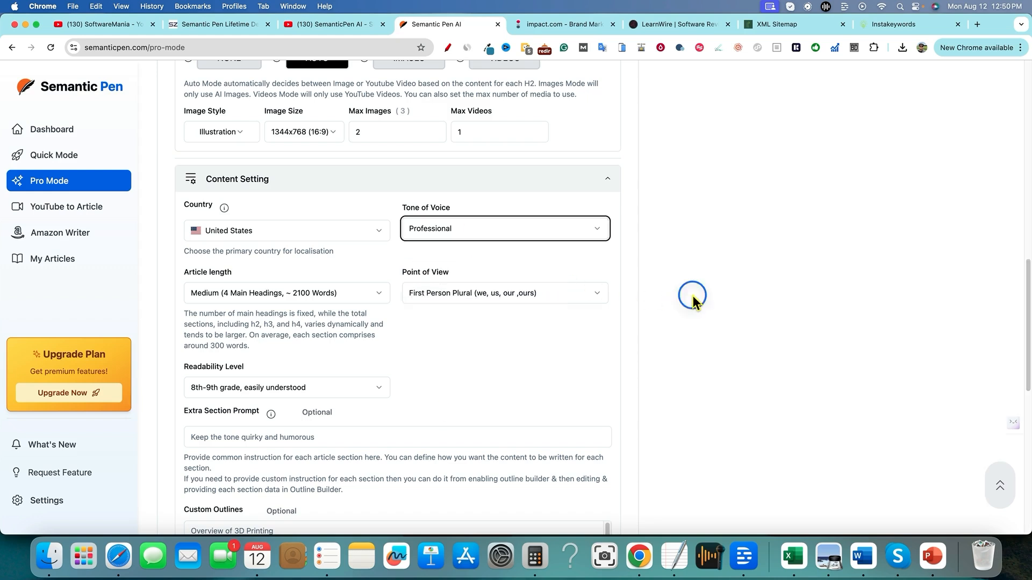
pyautogui.scroll(-1, 439, 301)
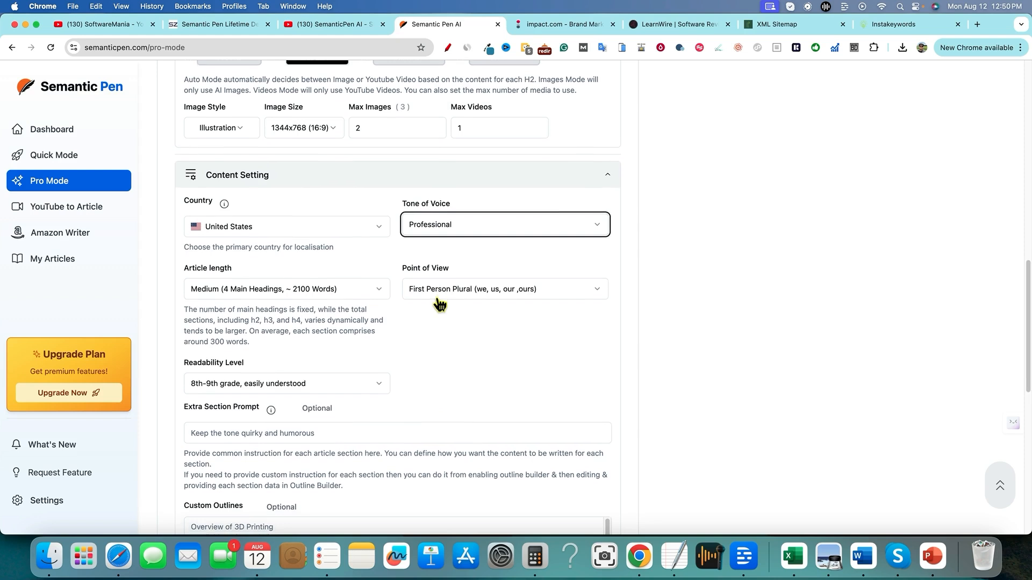
pyautogui.click(355, 290)
pyautogui.click(445, 354)
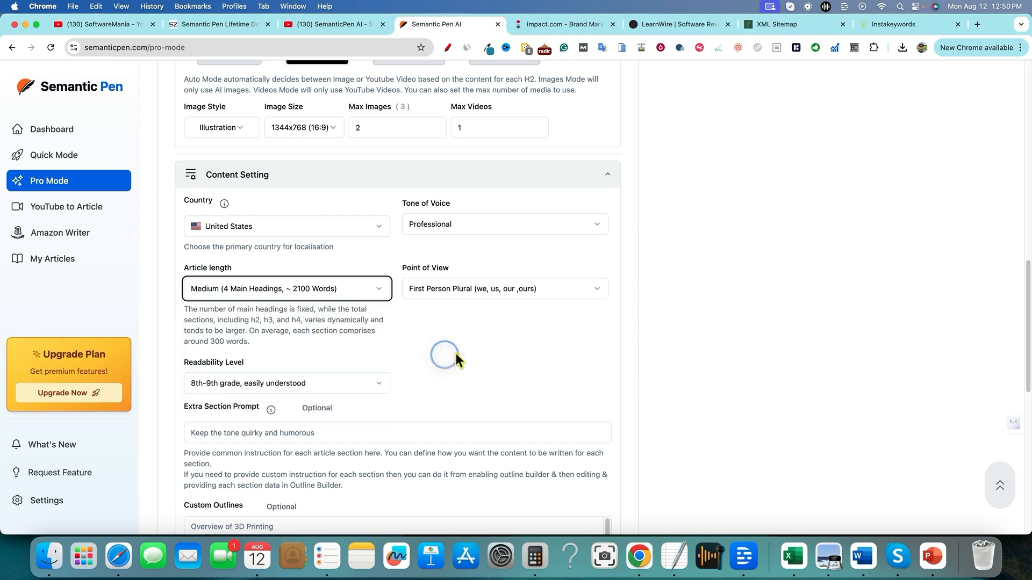
# Review the readability level options and choose "8th-9th grade, easily understood"
pyautogui.scroll(-1, 422, 356)
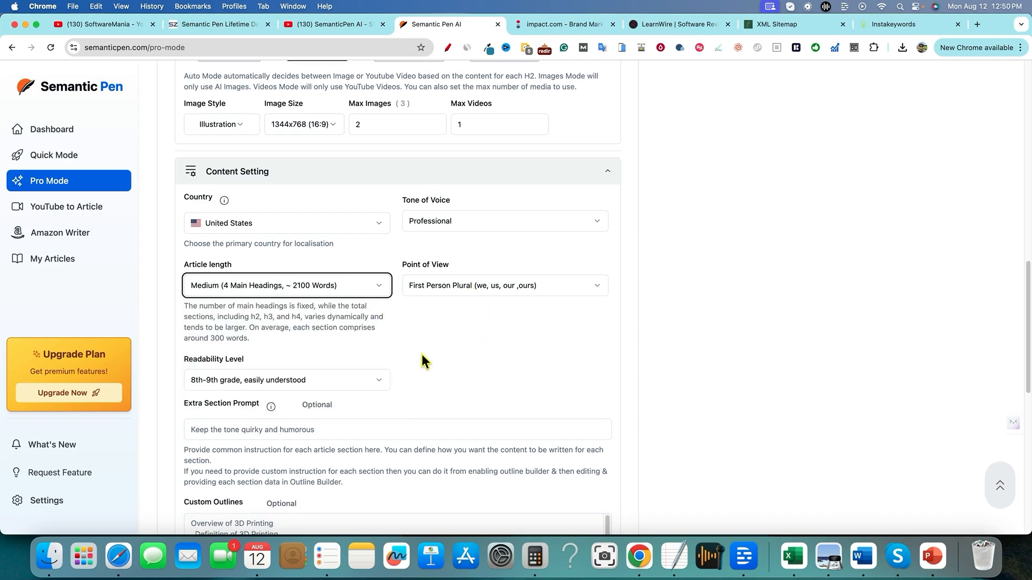
pyautogui.scroll(-1, 422, 359)
pyautogui.click(357, 360)
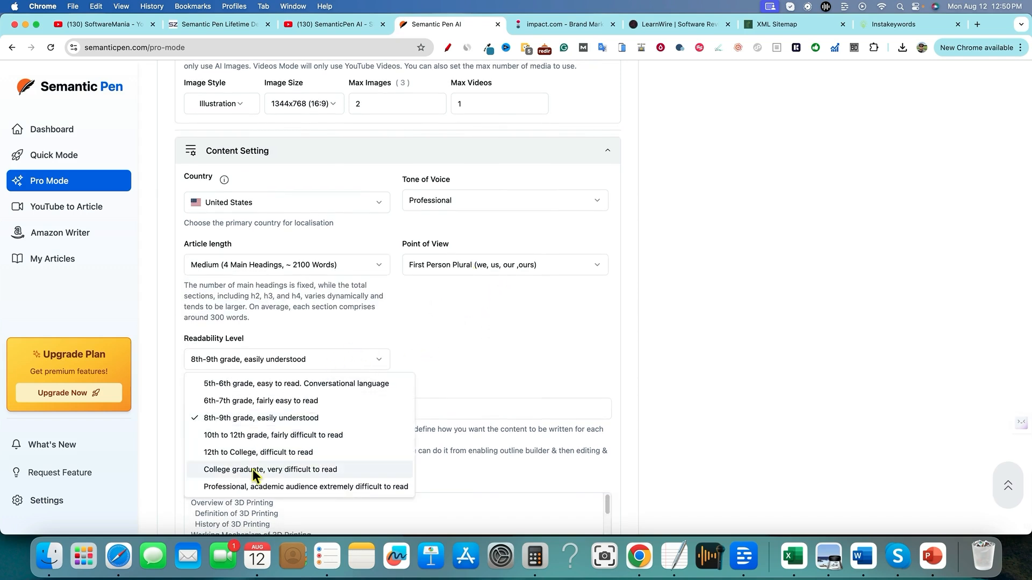
pyautogui.click(282, 422)
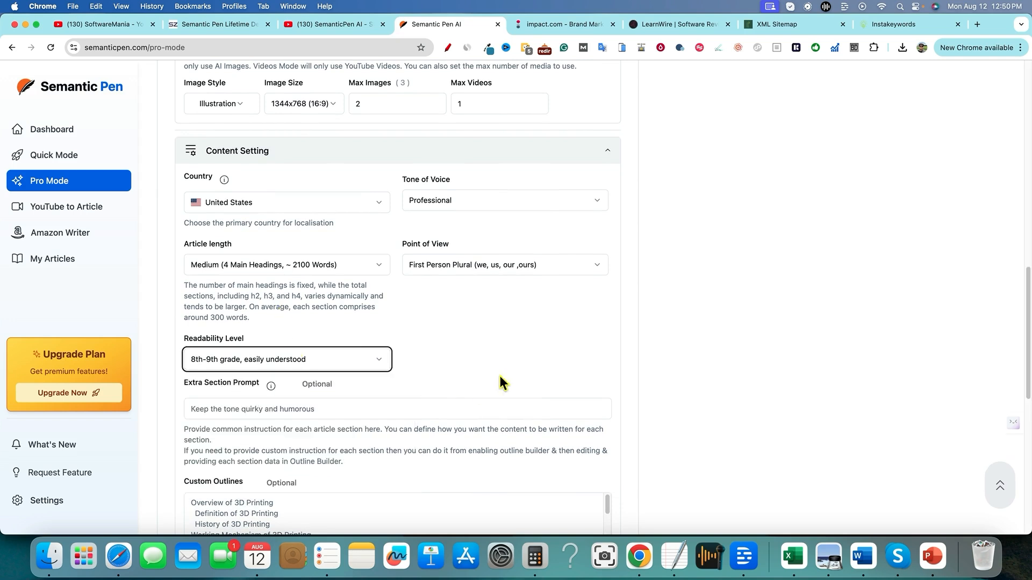
# Set the extra section prompt to "keep tone professional, friendly, and first person. No fluff, just pure facts, info, and helpful content."
pyautogui.scroll(-3, 518, 366)
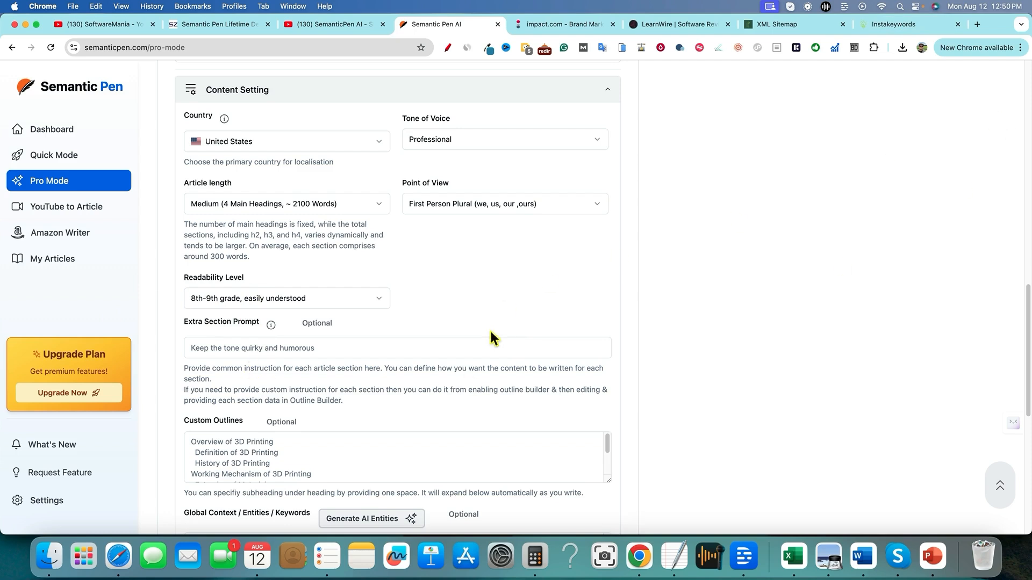
pyautogui.scroll(-1, 381, 366)
pyautogui.scroll(-2, 381, 366)
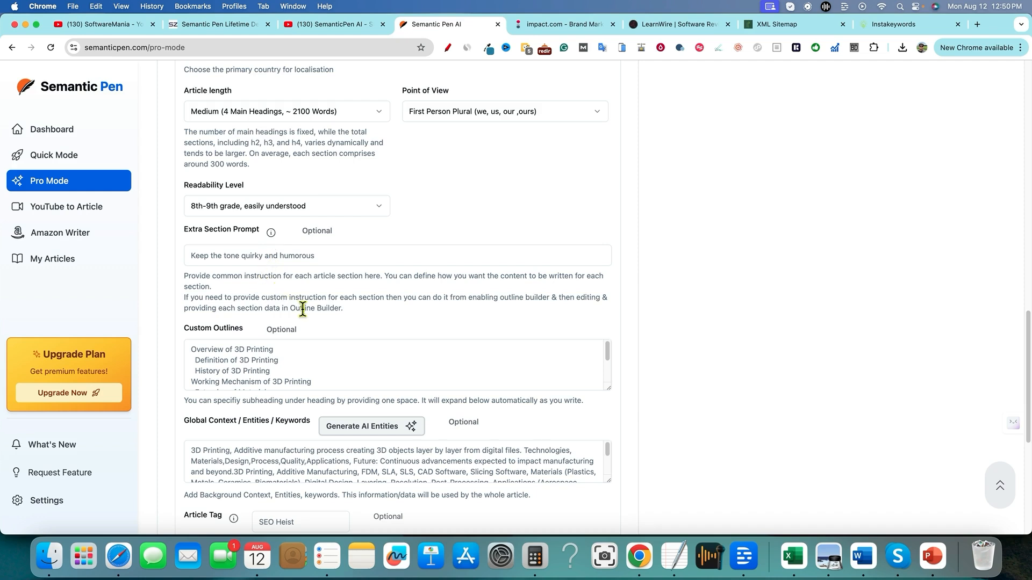
pyautogui.scroll(-1, 272, 232)
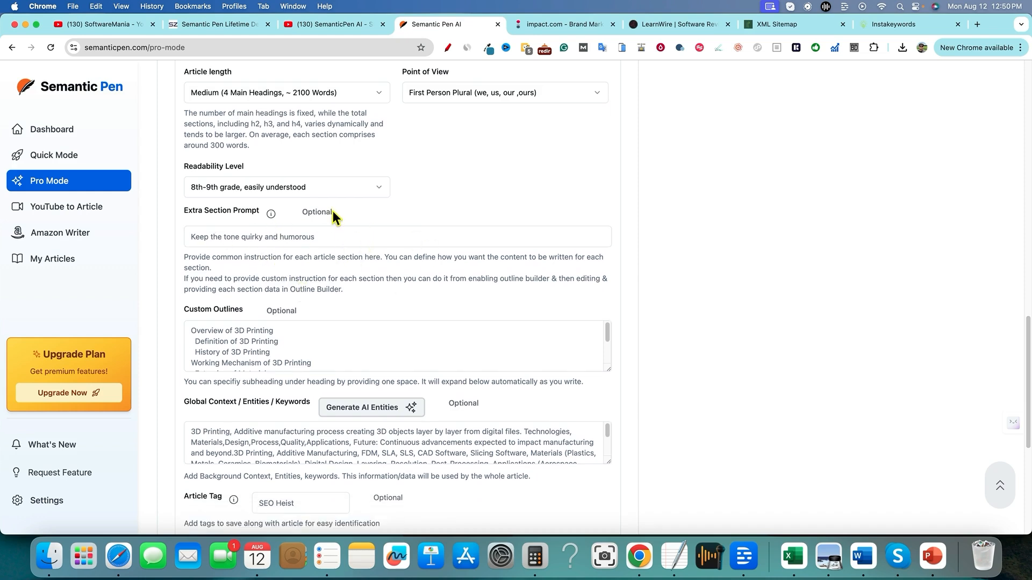
pyautogui.scroll(-1, 289, 282)
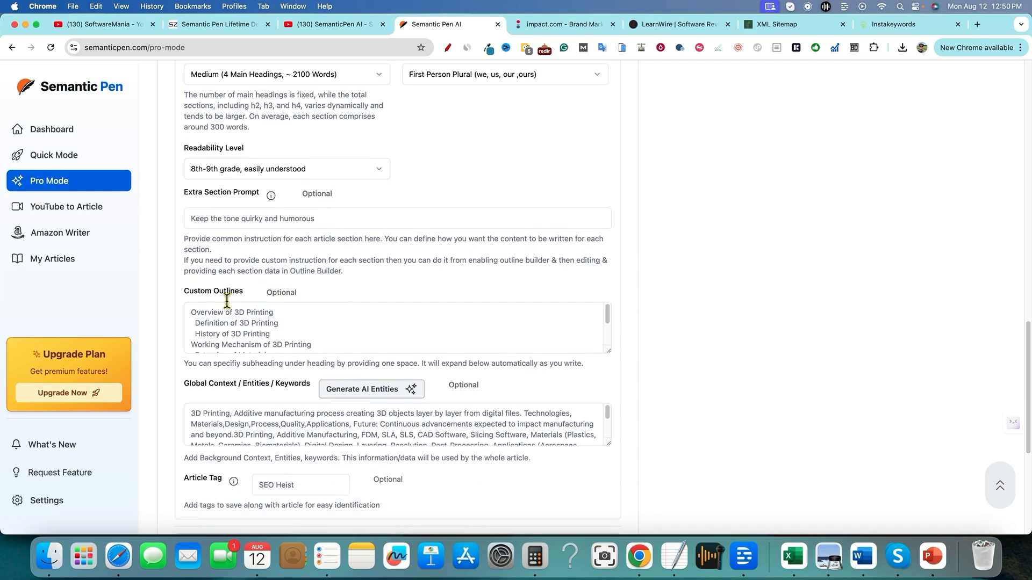
pyautogui.scroll(-1, 295, 325)
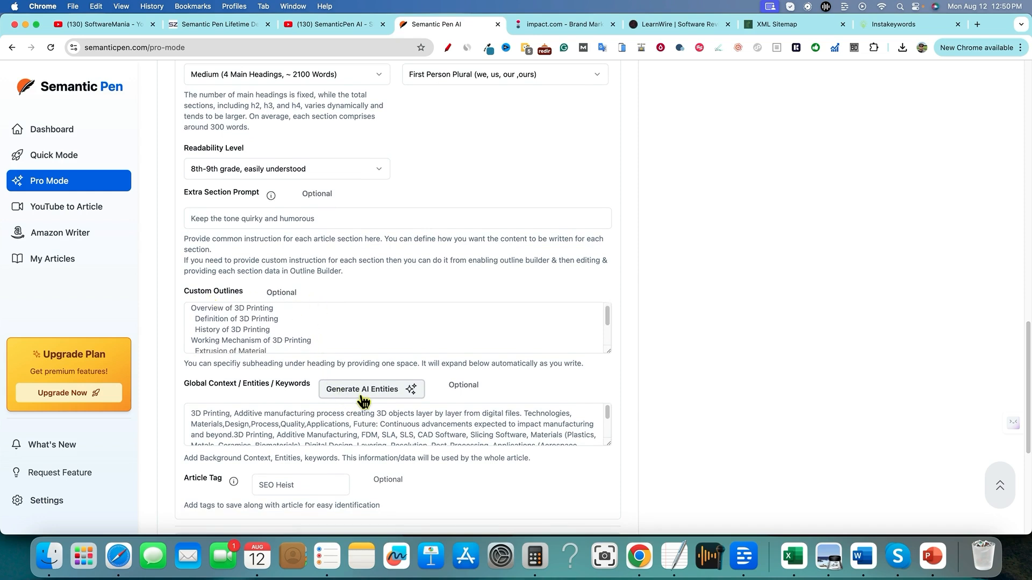
pyautogui.scroll(-1, 301, 242)
pyautogui.click(281, 194)
pyautogui.write('keep ')
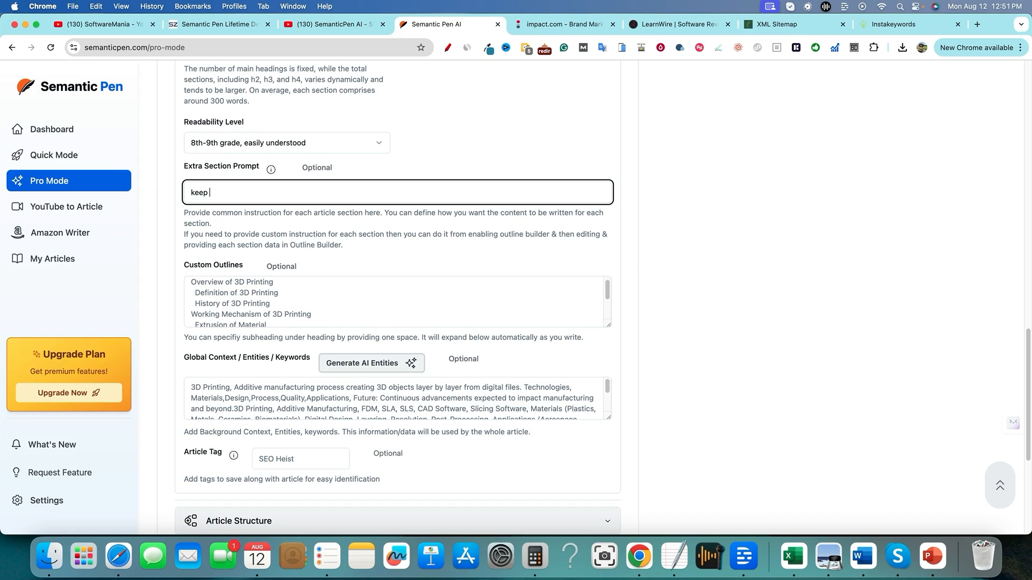
pyautogui.write('tone professional, friendly, and first persi')
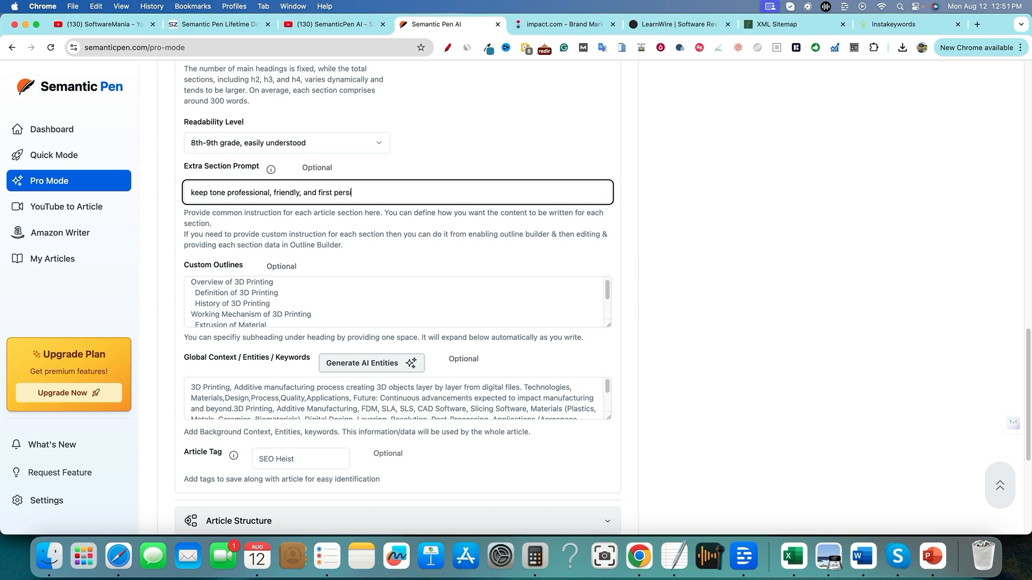
pyautogui.press('BackSpace')
pyautogui.write('son. NO flu')
pyautogui.press('BackSpace')
pyautogui.press('BackSpace')
pyautogui.press('BackSpace')
pyautogui.press('BackSpace')
pyautogui.press('BackSpace')
pyautogui.write('o fluff, just pure facts, info, and c')
pyautogui.press('BackSpace')
pyautogui.write('helfpul content.')
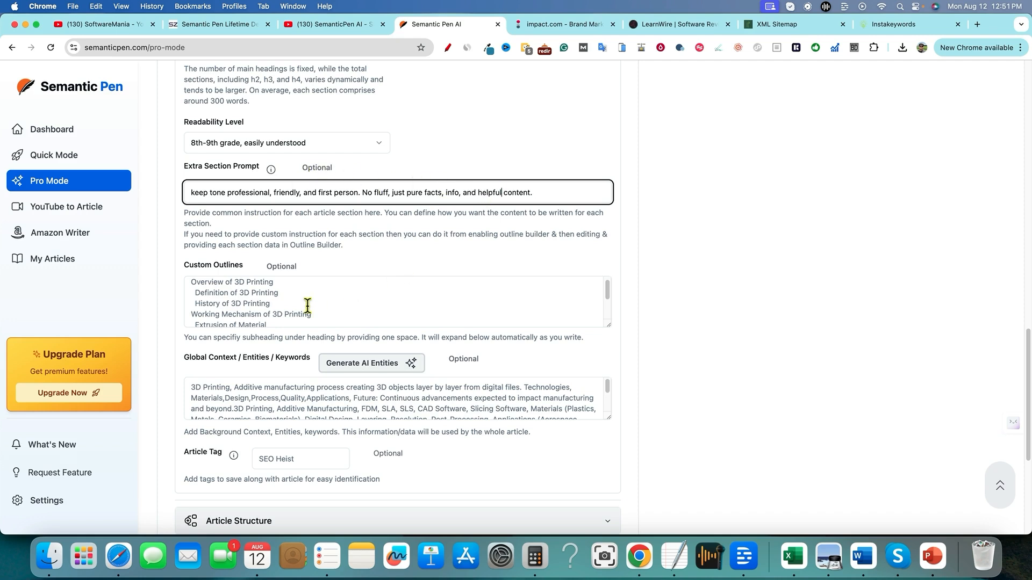
# Generate AI entities for the article's global context, entities and keywords field
pyautogui.scroll(-1, 308, 307)
pyautogui.scroll(-2, 298, 286)
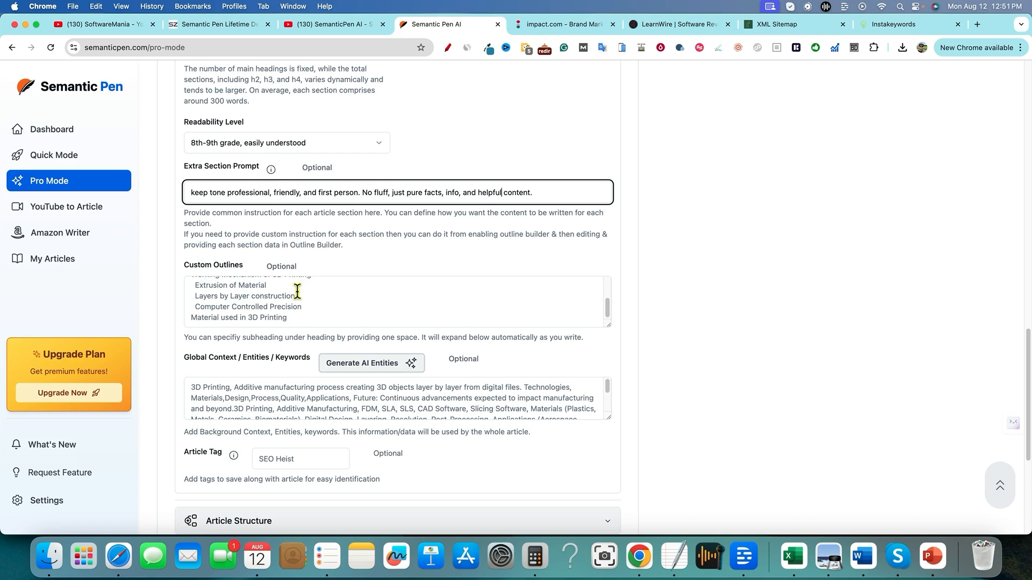
pyautogui.scroll(-2, 231, 344)
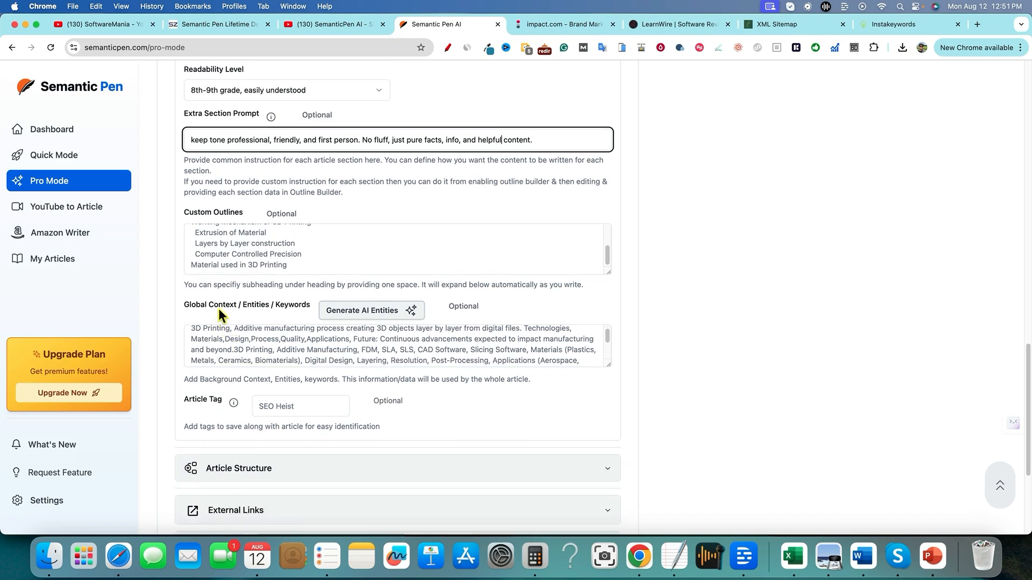
pyautogui.scroll(-1, 476, 368)
pyautogui.click(470, 353)
pyautogui.click(523, 297)
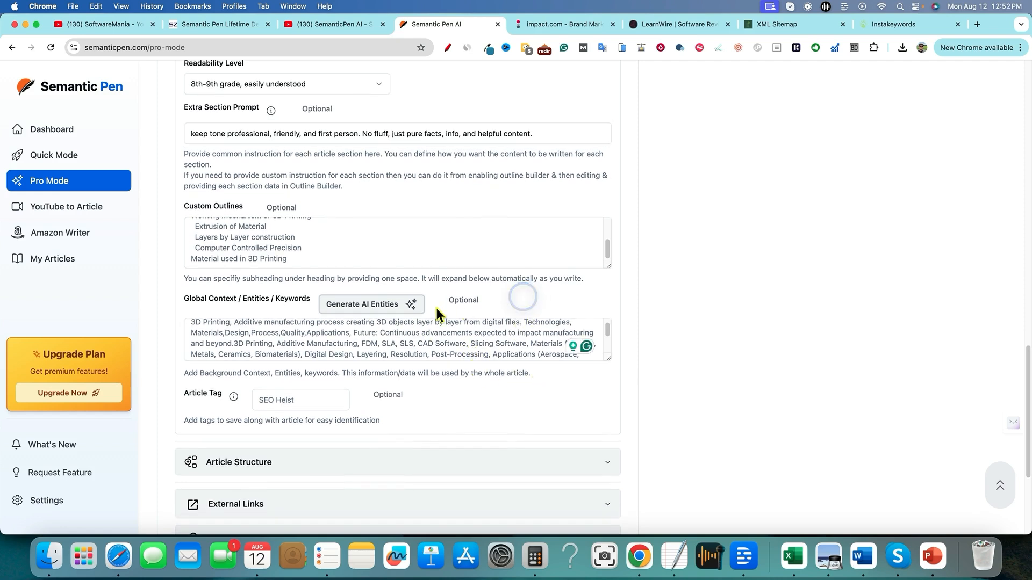
pyautogui.click(391, 311)
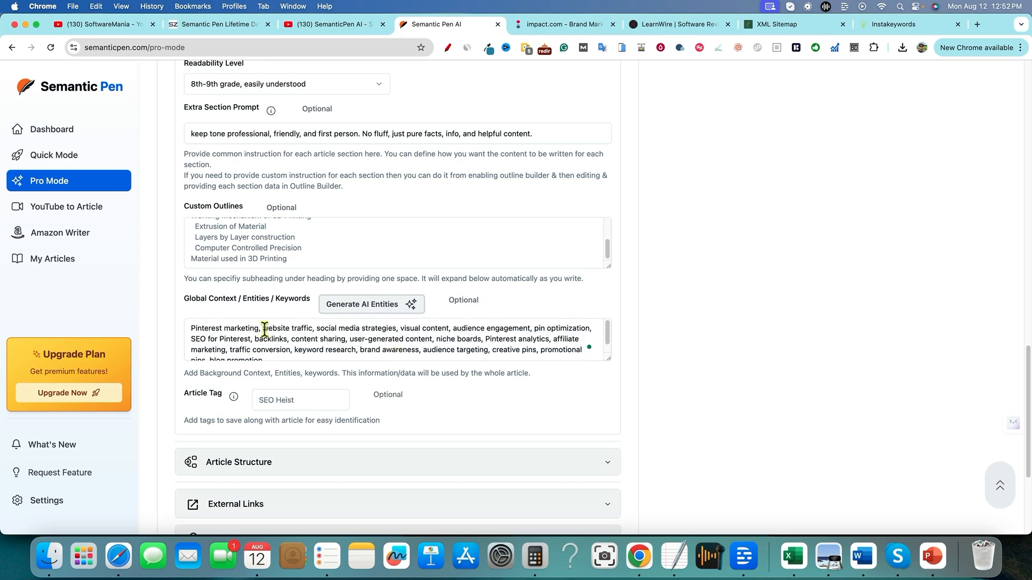
# Read the explanation of the article tag and set the tag to "pinterest"
pyautogui.scroll(-2, 323, 344)
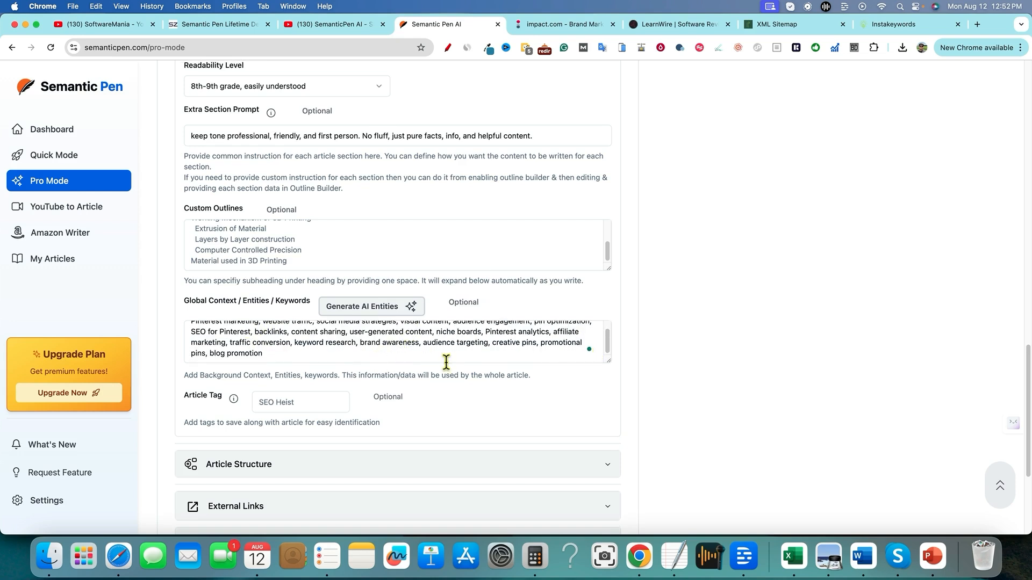
pyautogui.scroll(-2, 446, 368)
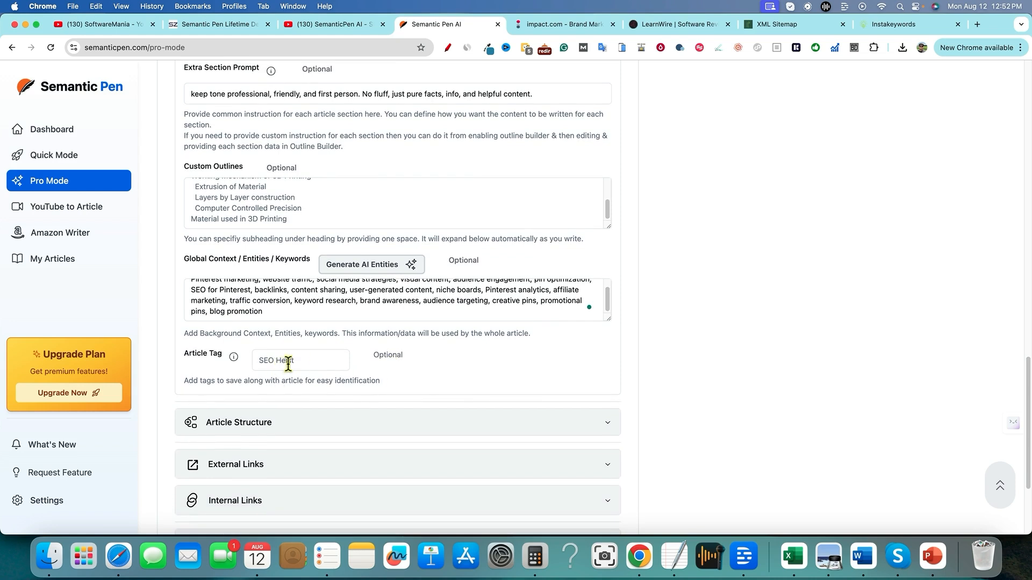
pyautogui.moveTo(234, 359)
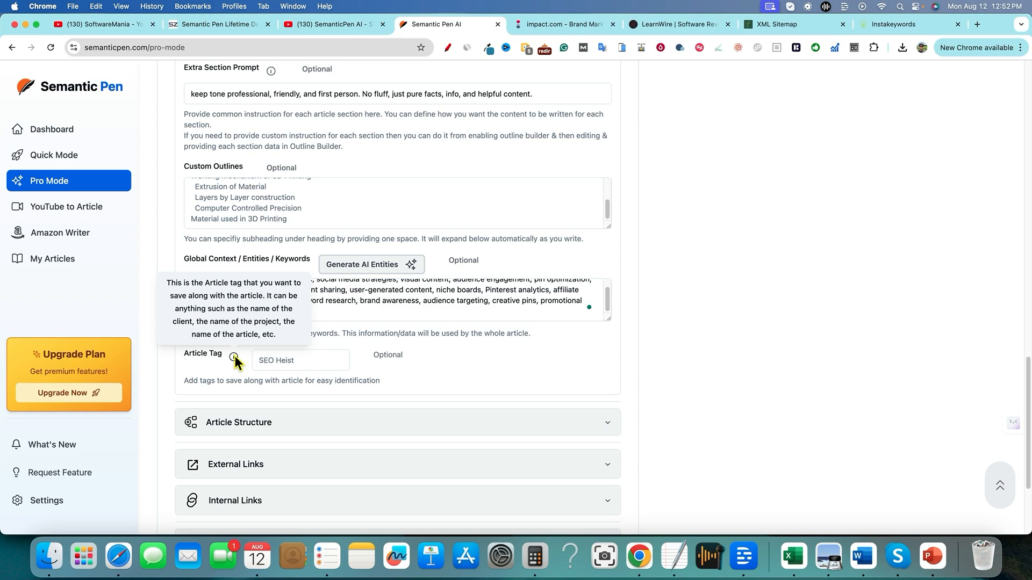
pyautogui.click(267, 363)
pyautogui.write('pinterest')
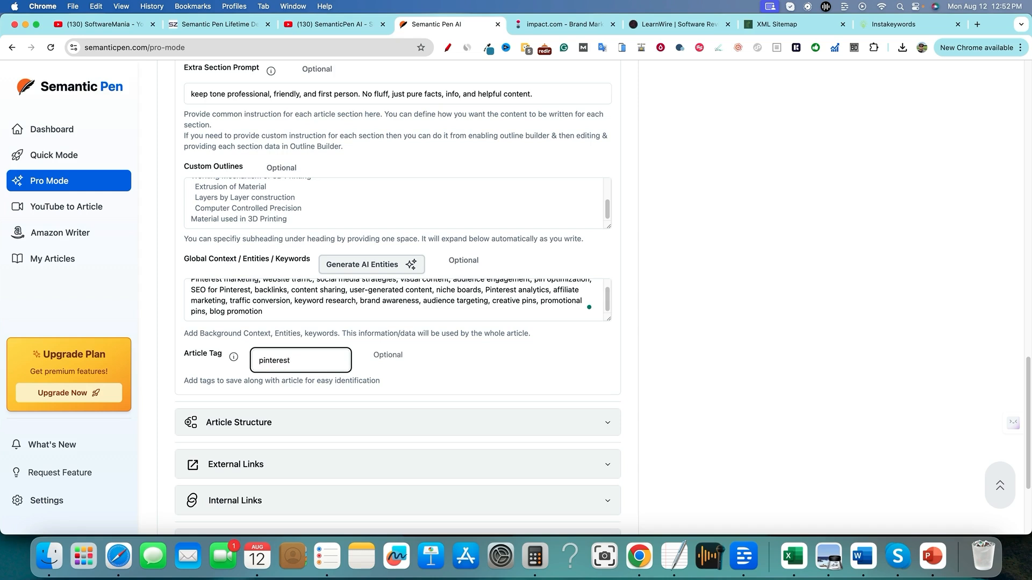
pyautogui.click(434, 371)
# Expand the Article Structure settings, enable Key Takeaways and review the remaining structure options
pyautogui.scroll(-1, 274, 378)
pyautogui.click(282, 387)
pyautogui.scroll(-3, 326, 395)
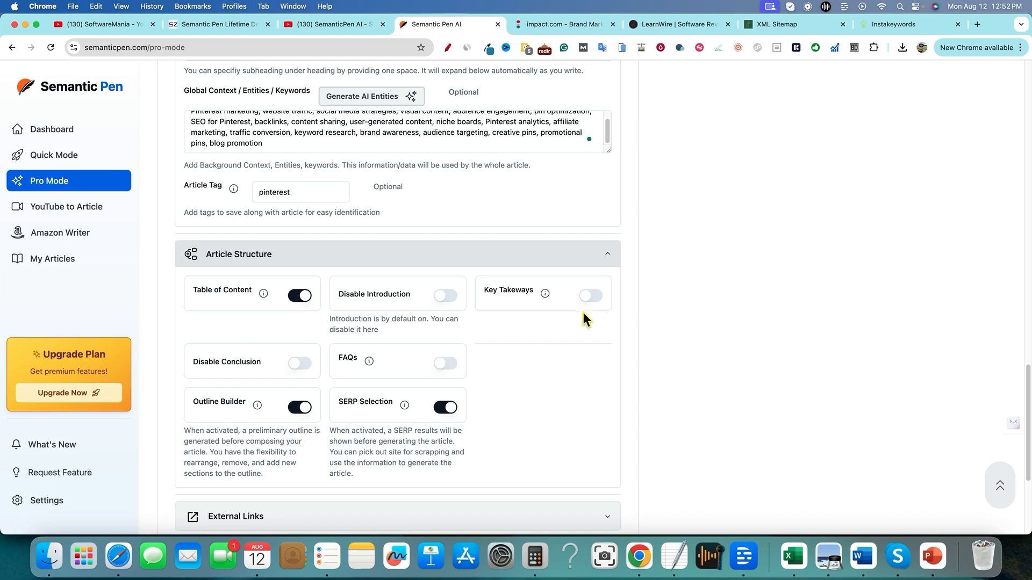
pyautogui.click(590, 296)
pyautogui.scroll(-1, 563, 353)
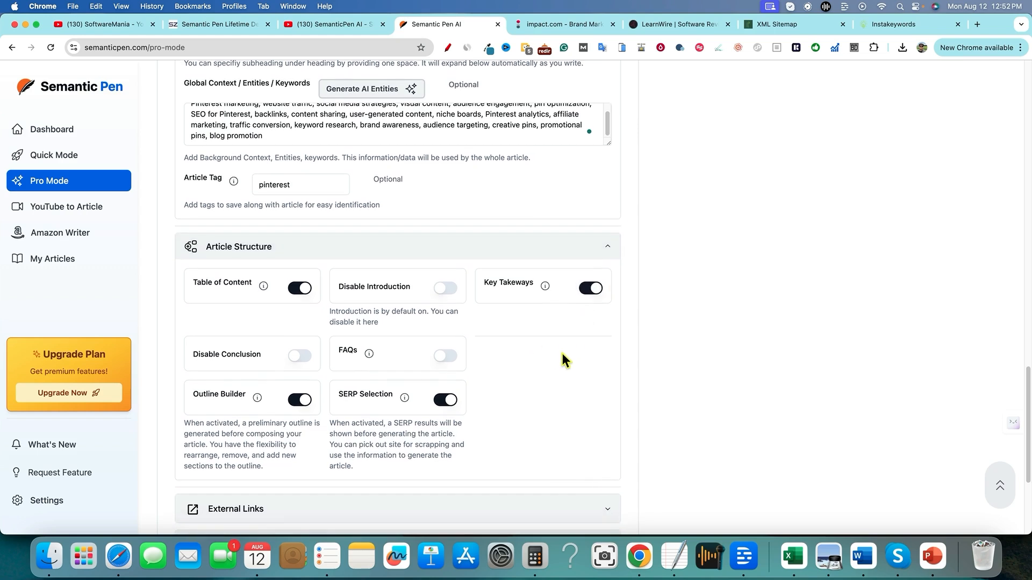
pyautogui.scroll(-3, 560, 420)
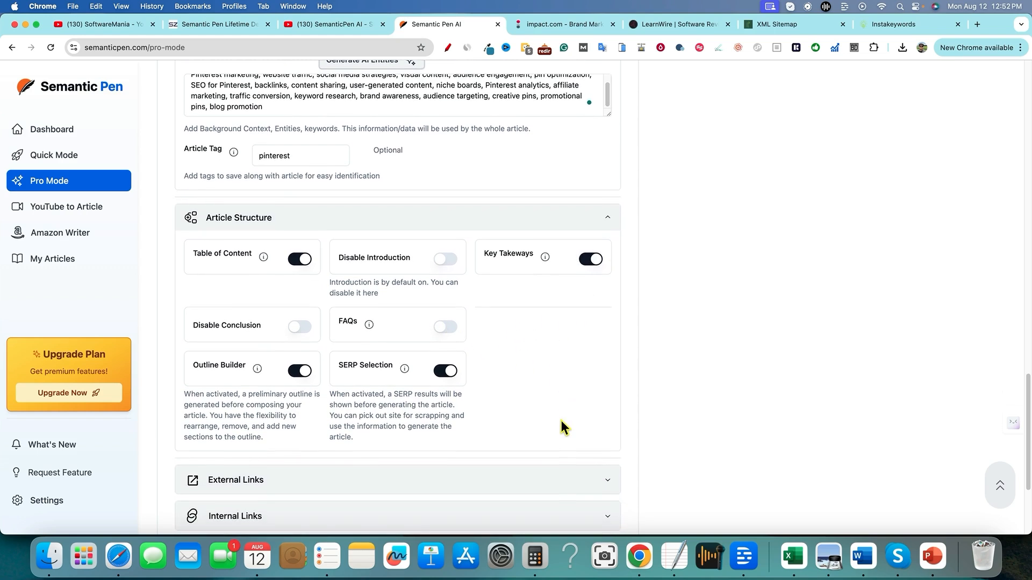
pyautogui.scroll(-1, 560, 420)
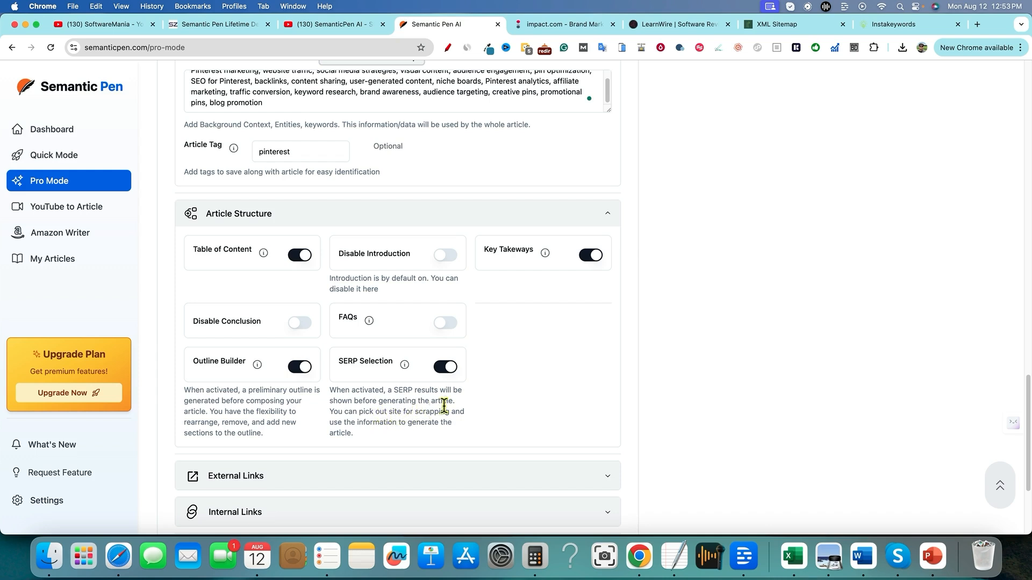
pyautogui.scroll(-1, 515, 427)
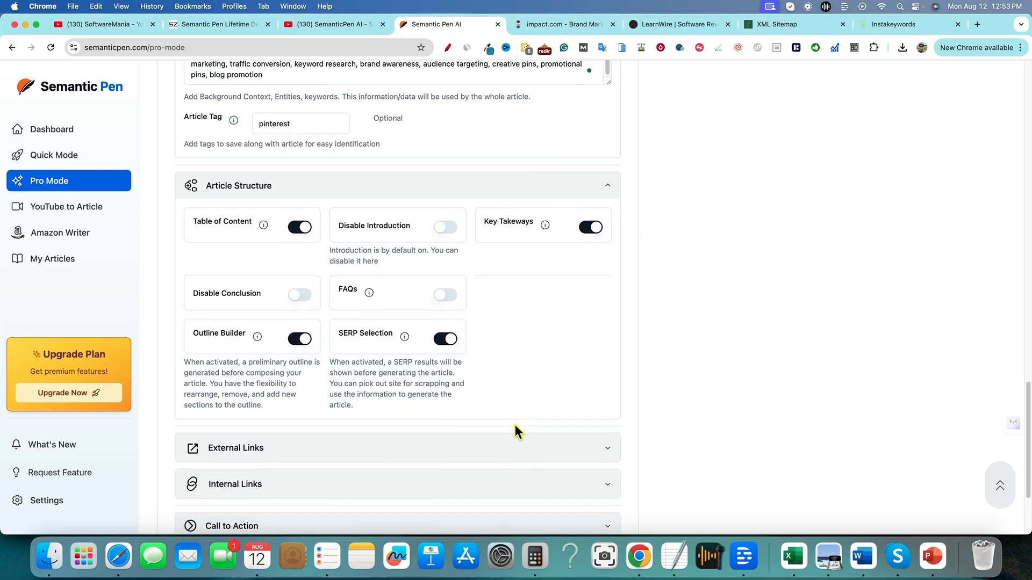
# Expand the External Links settings and set the maximum number of external links to 4
pyautogui.scroll(-2, 515, 427)
pyautogui.click(492, 386)
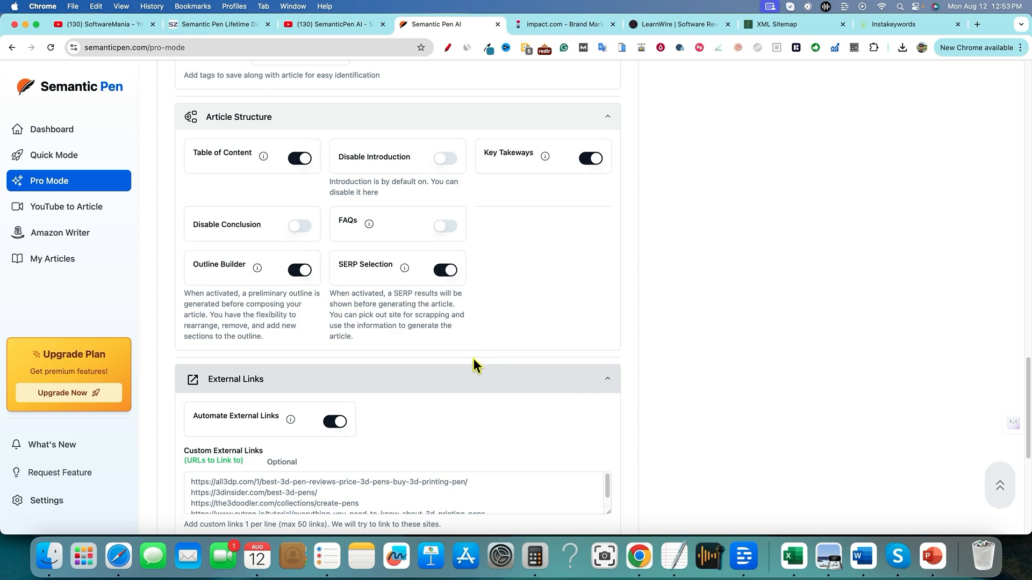
pyautogui.scroll(-4, 474, 361)
pyautogui.scroll(-2, 628, 423)
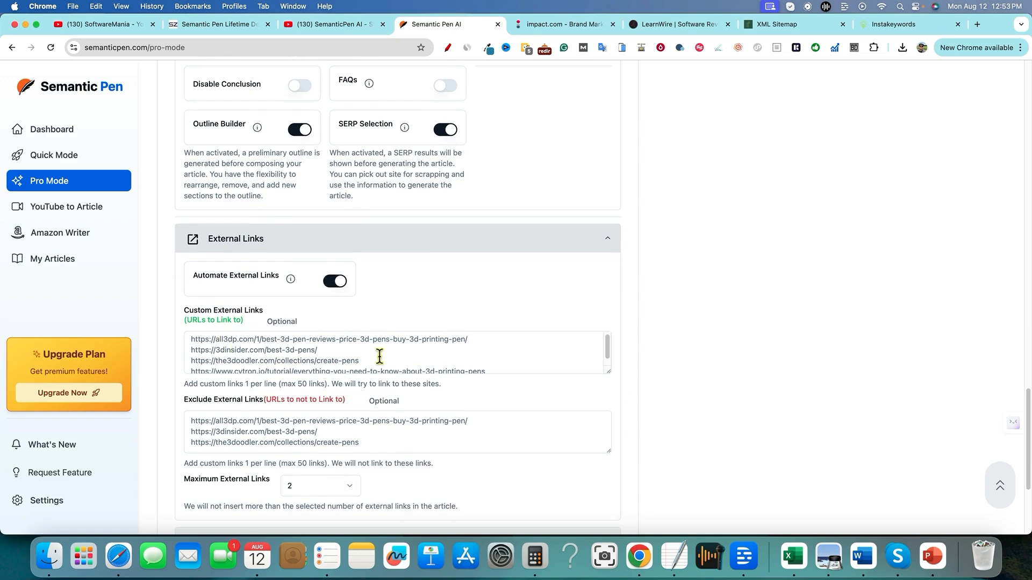
pyautogui.scroll(-3, 409, 402)
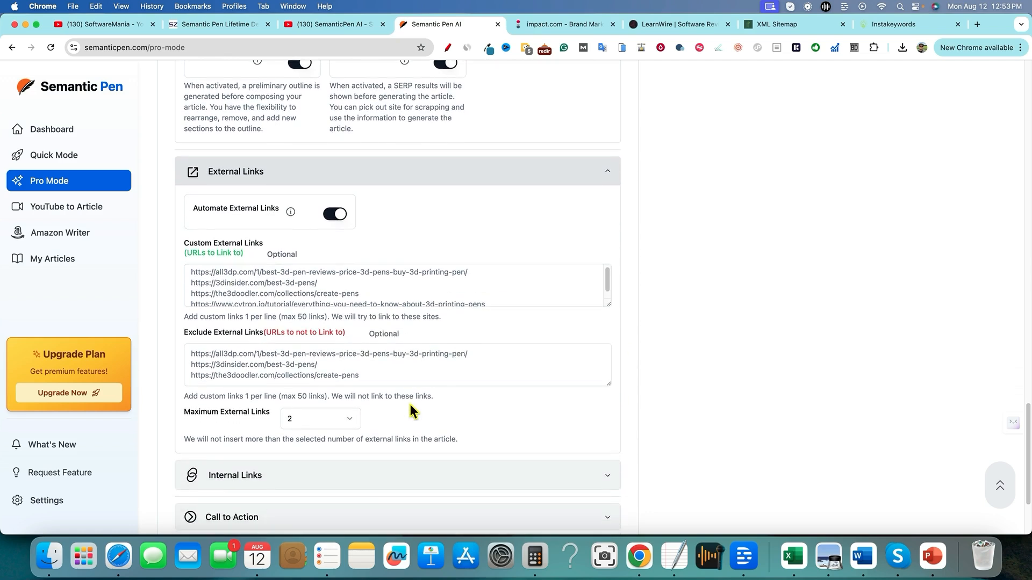
pyautogui.click(340, 420)
pyautogui.click(306, 348)
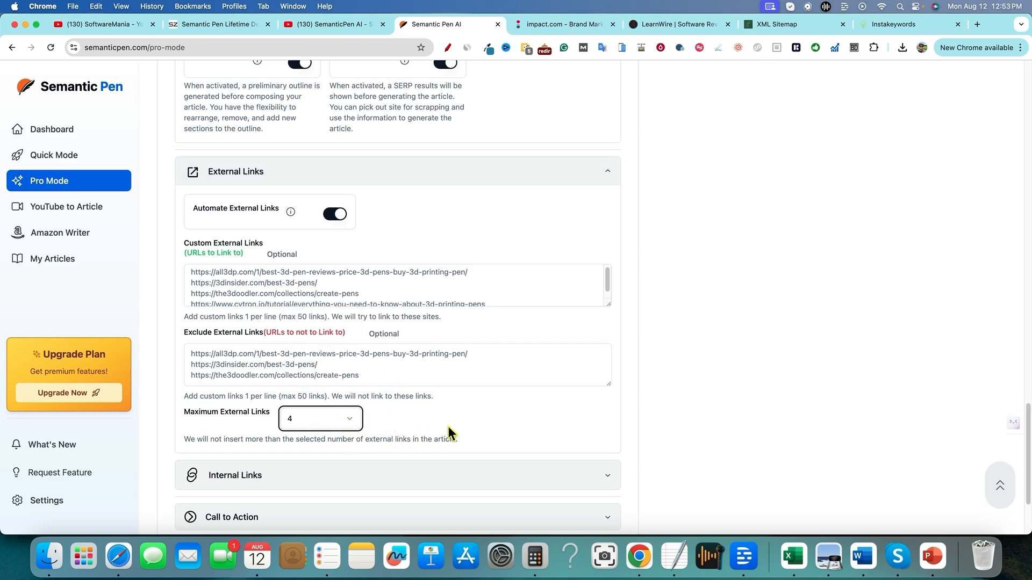
# Expand the Internal Links settings and read the explanation of Automate Internal Links
pyautogui.scroll(-3, 353, 473)
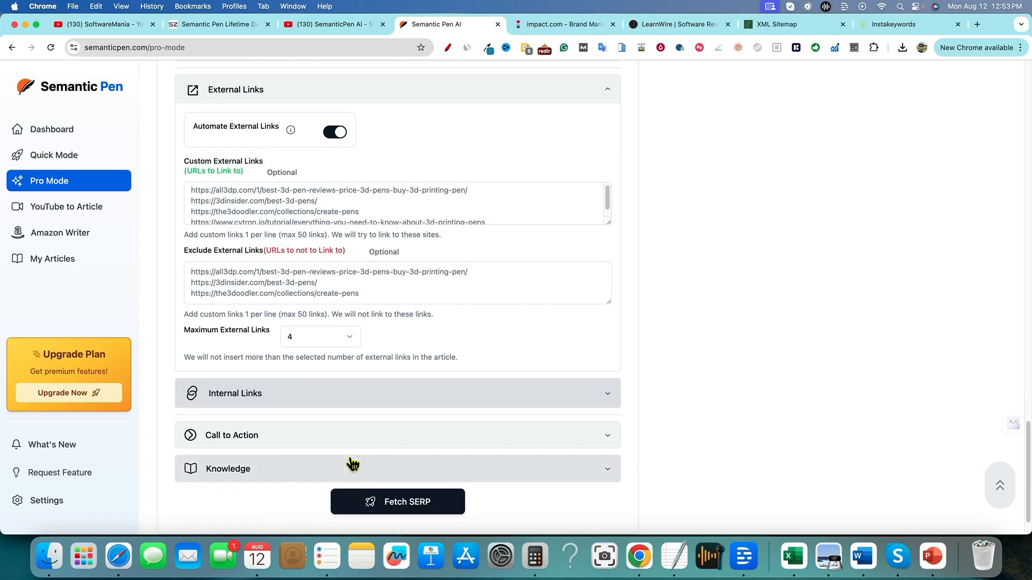
pyautogui.click(367, 402)
pyautogui.scroll(-1, 370, 404)
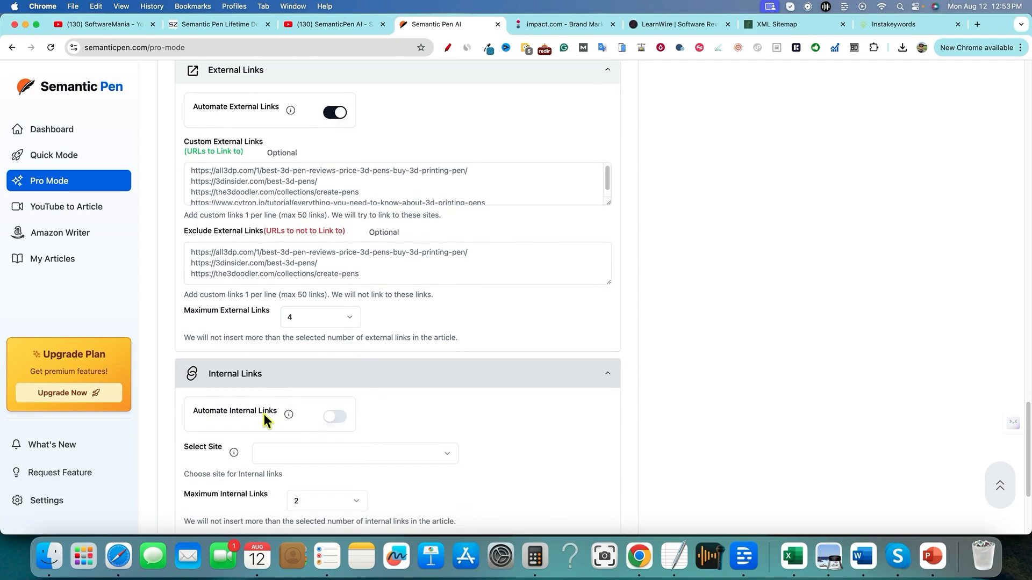
pyautogui.moveTo(289, 414)
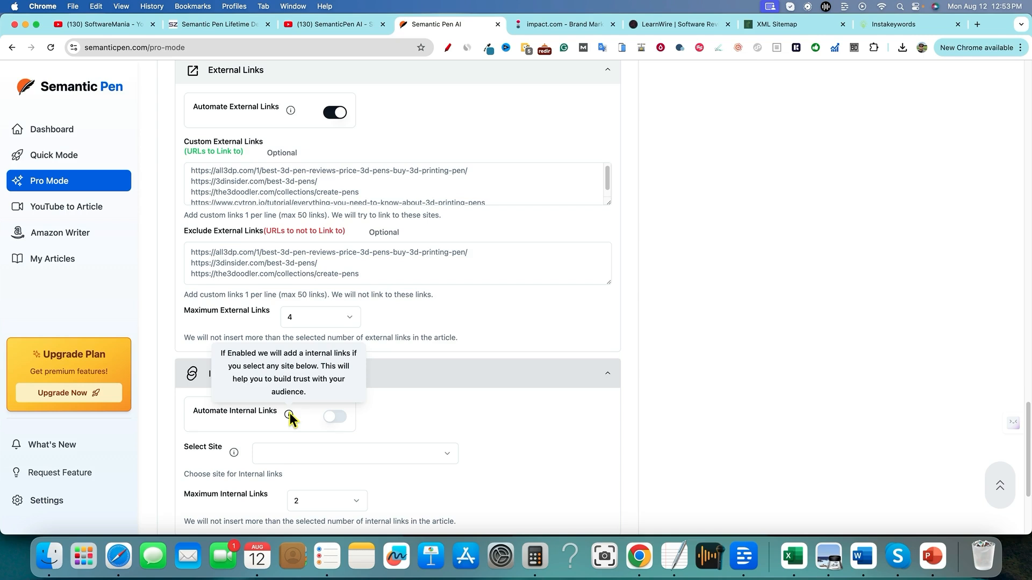
# Enable Automate Internal Links, select the learnwire site and set the maximum number of internal links to 4
pyautogui.click(334, 417)
pyautogui.scroll(-1, 357, 432)
pyautogui.click(346, 446)
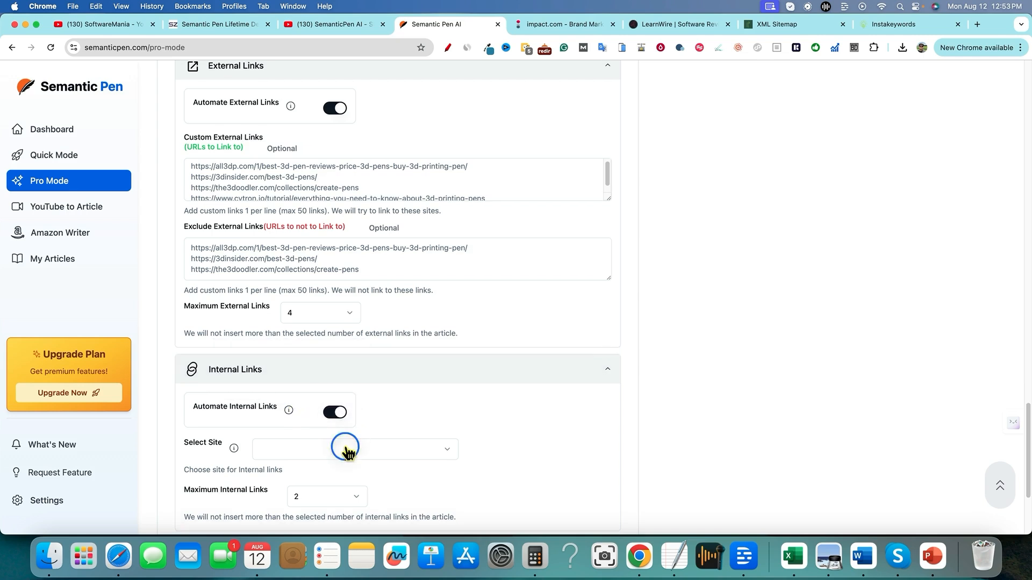
pyautogui.click(292, 478)
pyautogui.scroll(-2, 486, 454)
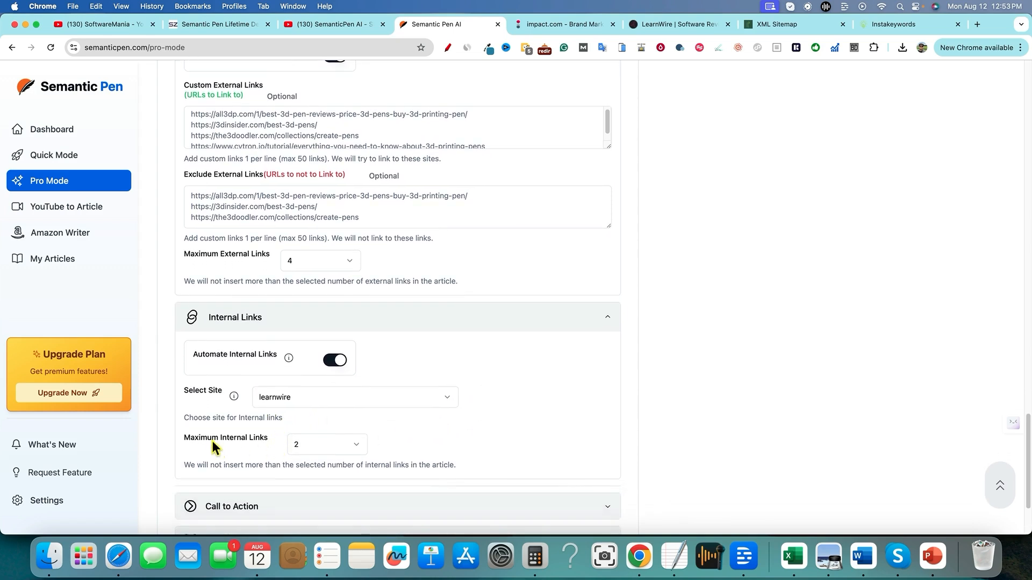
pyautogui.click(347, 446)
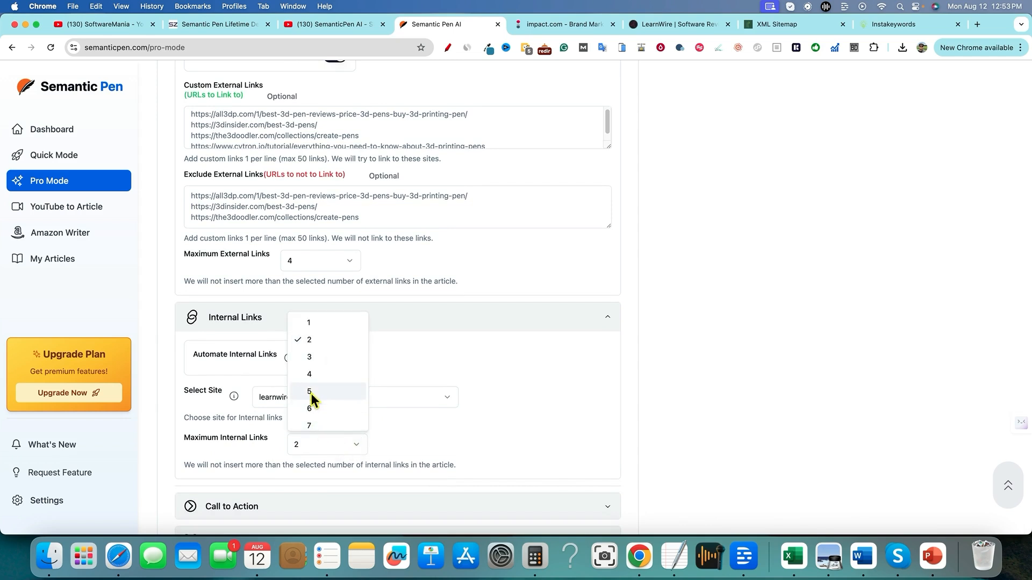
pyautogui.click(320, 376)
# Expand the Call to Action and Knowledge sections and review the CTA fields and the Custom Writing Style sample
pyautogui.scroll(-4, 469, 454)
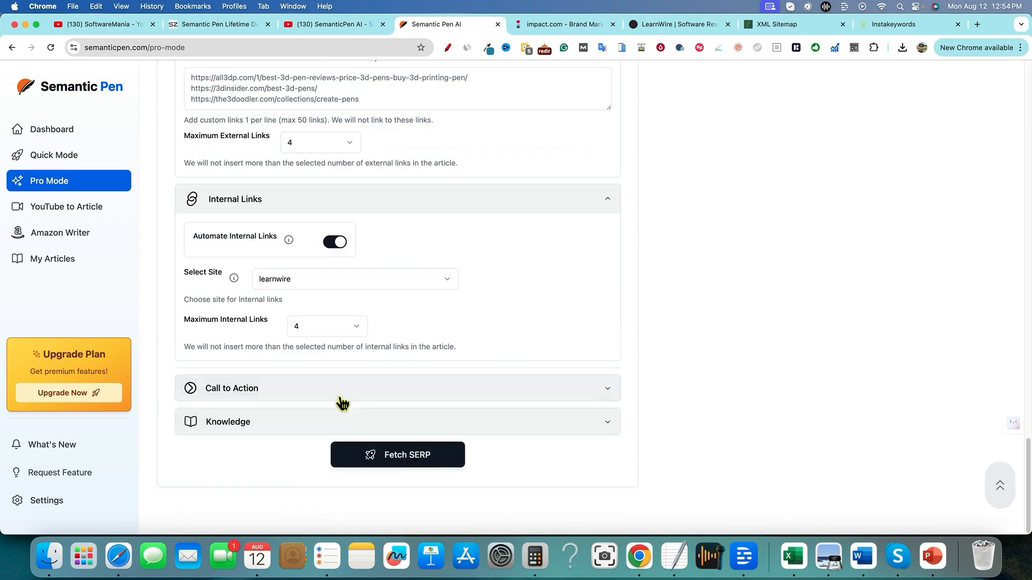
pyautogui.click(344, 396)
pyautogui.scroll(-1, 270, 419)
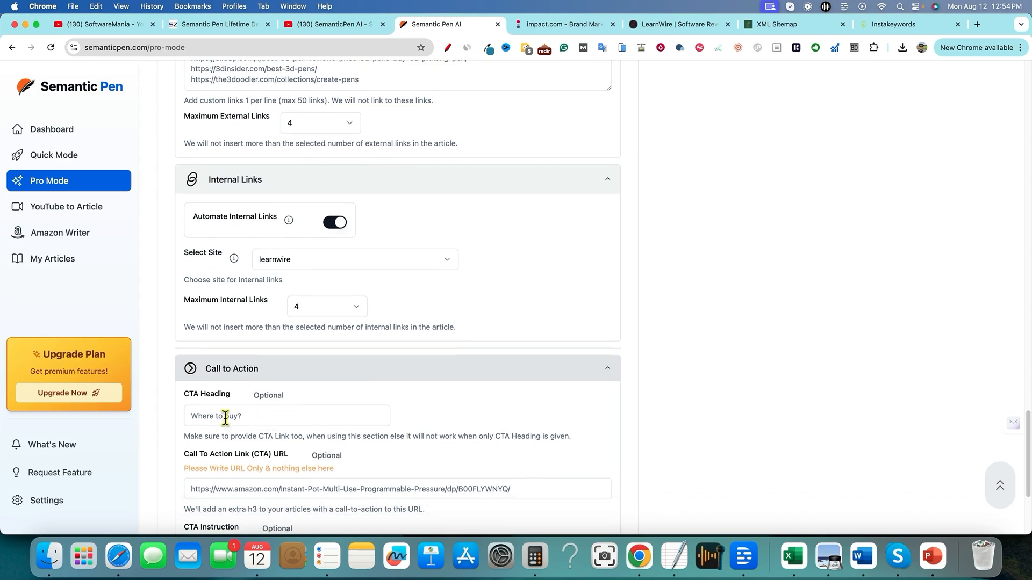
pyautogui.scroll(-5, 225, 417)
pyautogui.scroll(-1, 320, 430)
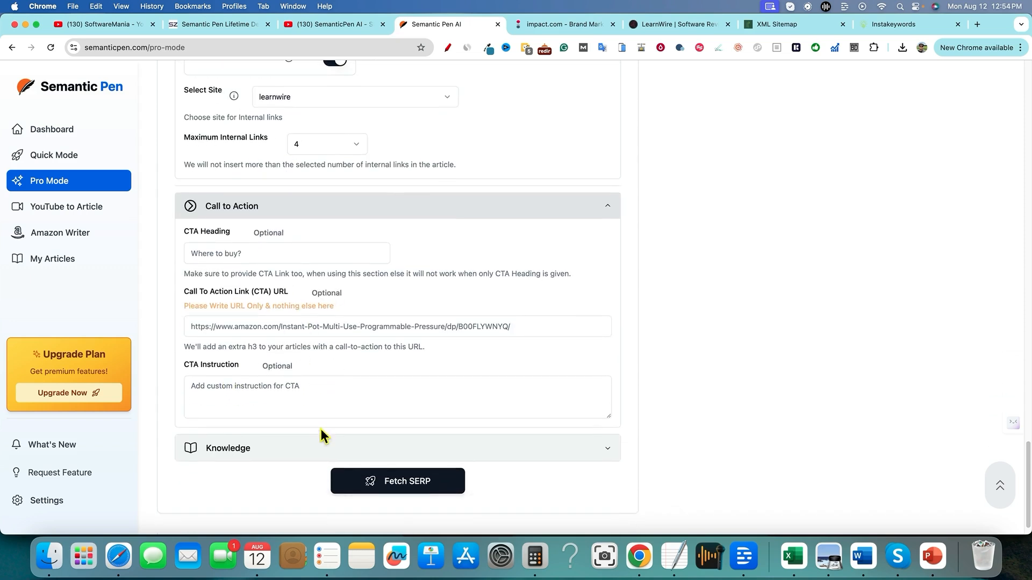
pyautogui.click(297, 448)
pyautogui.scroll(-4, 382, 451)
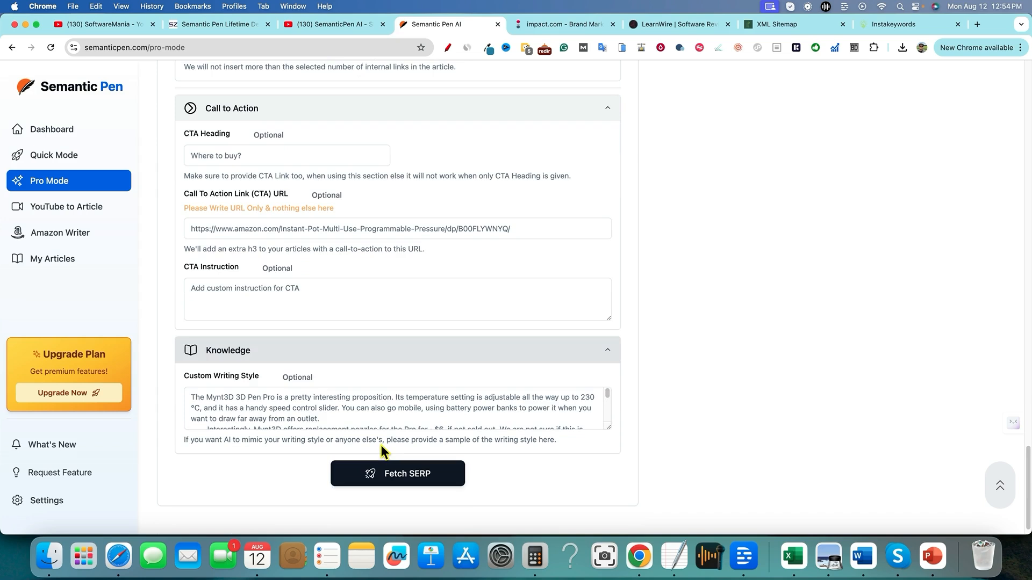
pyautogui.scroll(-10, 235, 407)
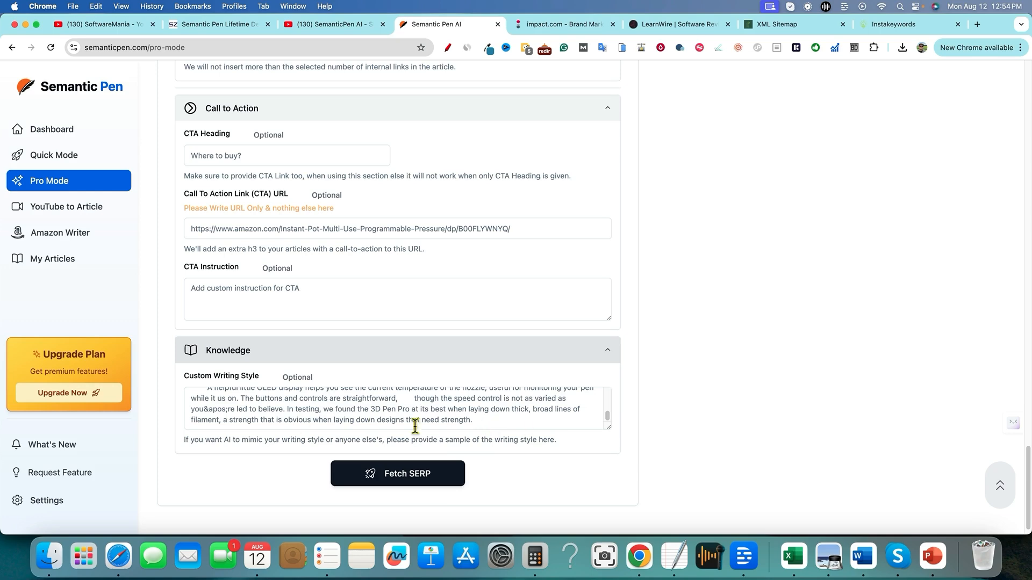
pyautogui.click(299, 382)
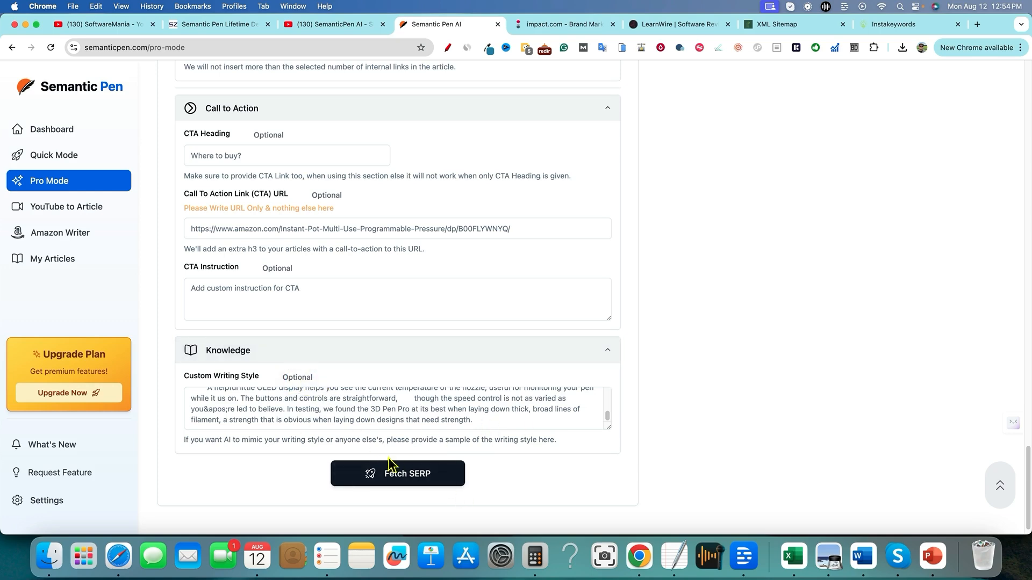
# Look over the complete Pro Mode article form and fetch the SERP results for the target keyword
pyautogui.scroll(15, 490, 477)
pyautogui.scroll(10, 475, 353)
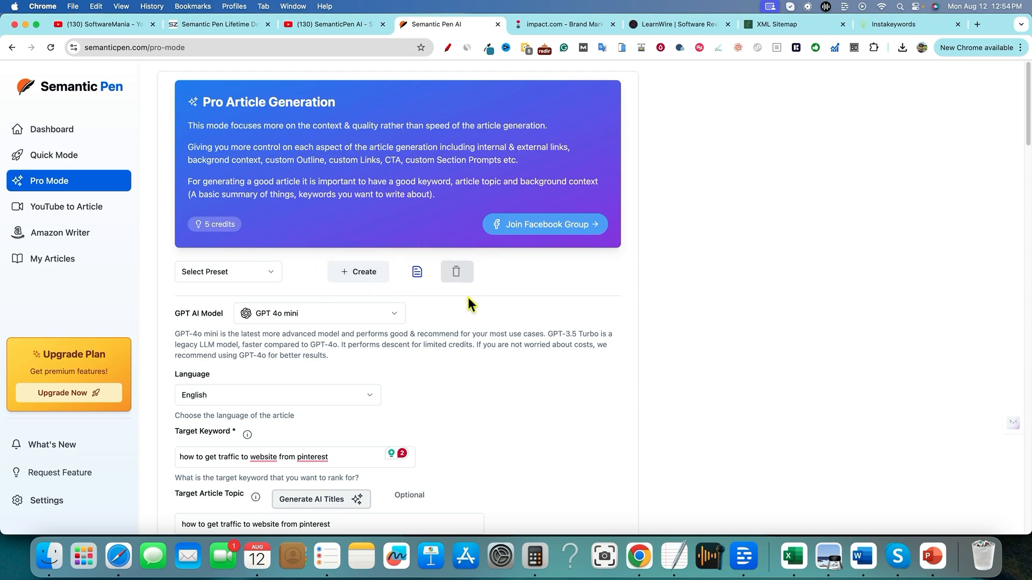
pyautogui.scroll(-20, 631, 367)
pyautogui.scroll(5, 574, 377)
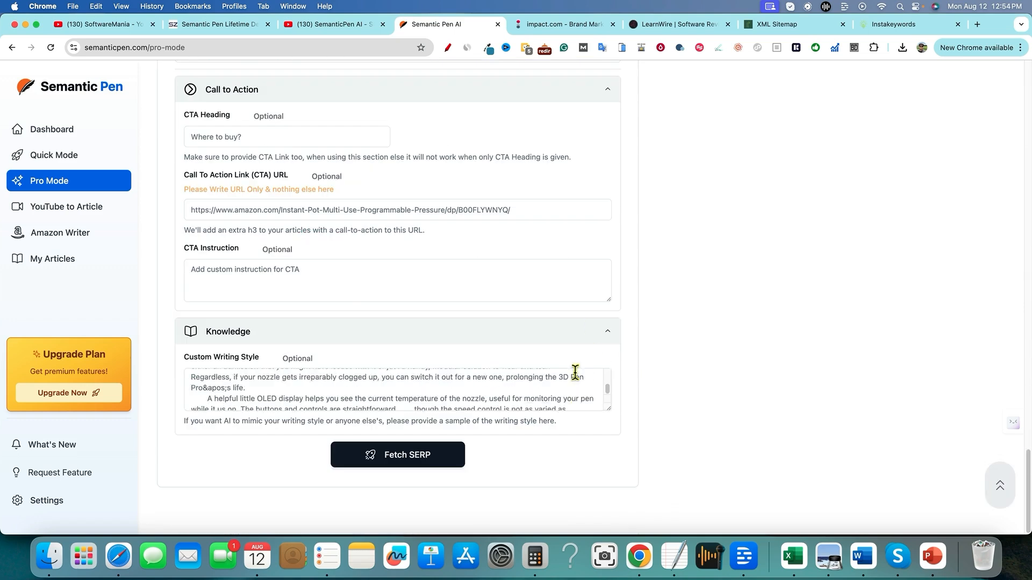
pyautogui.scroll(20, 624, 450)
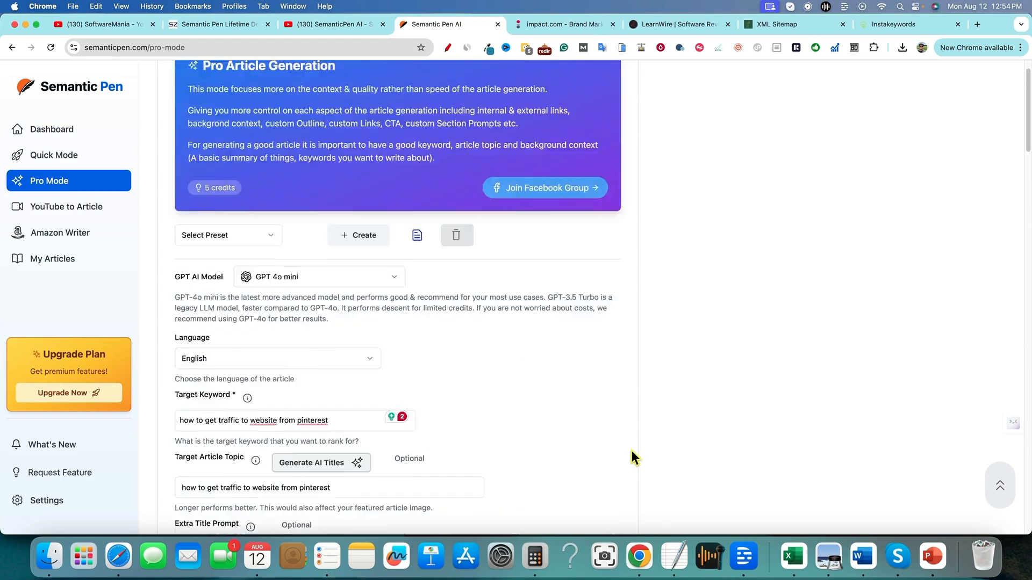
pyautogui.scroll(-20, 601, 375)
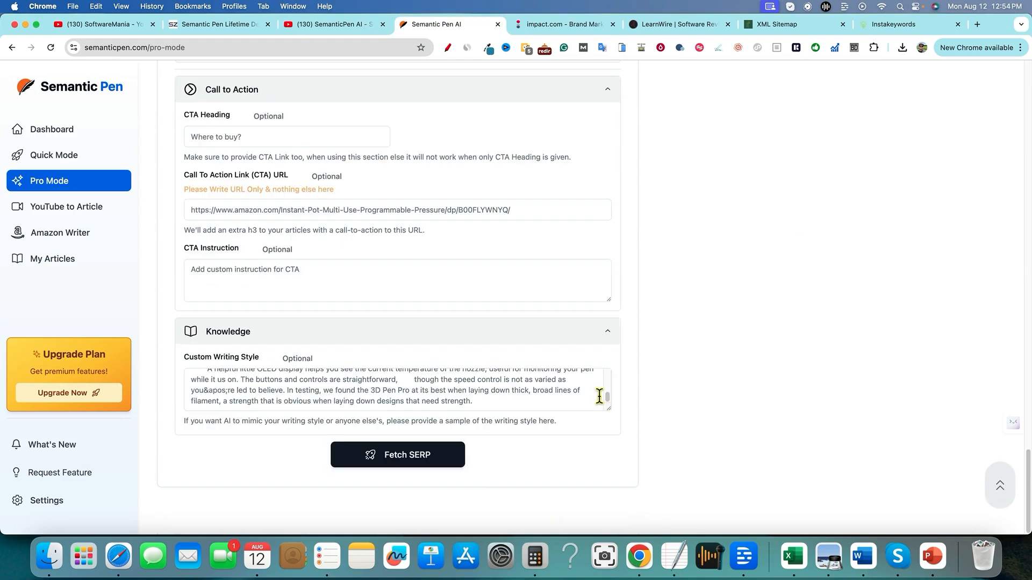
pyautogui.click(436, 455)
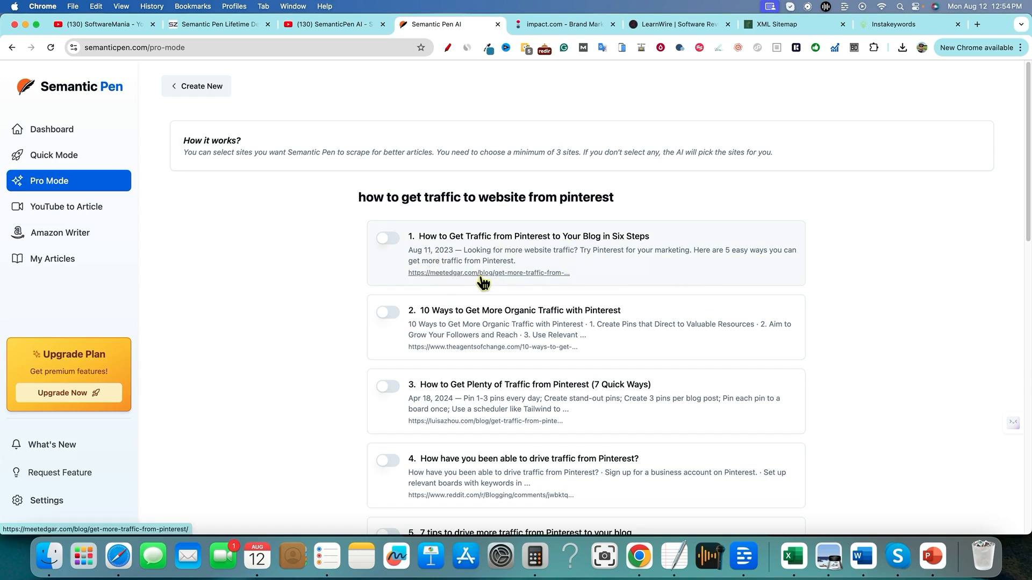
# Look through the fetched search results and select results 1, 2 and 3 as source sites for the article
pyautogui.scroll(-15, 639, 290)
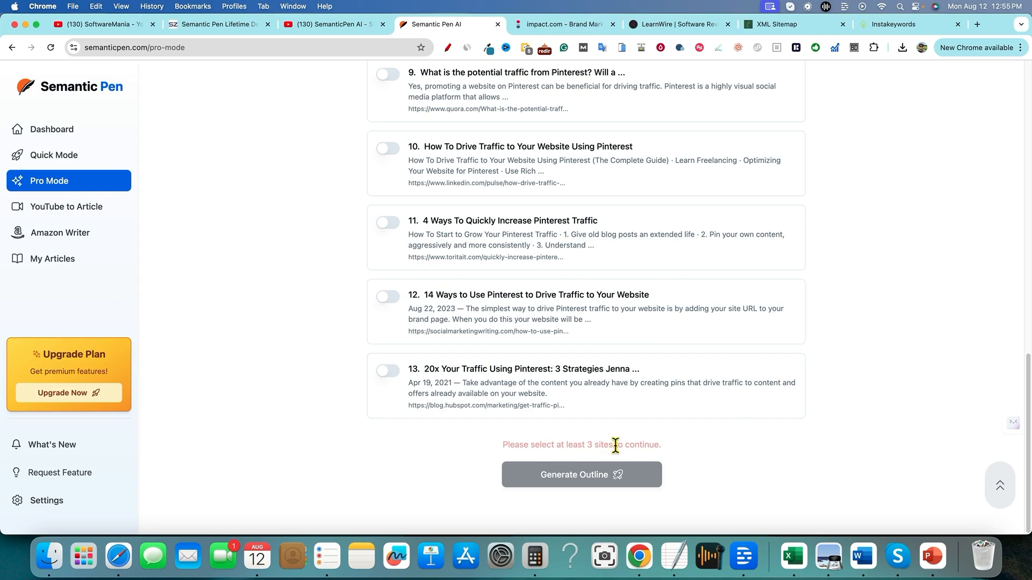
pyautogui.scroll(15, 694, 376)
pyautogui.scroll(-1, 426, 306)
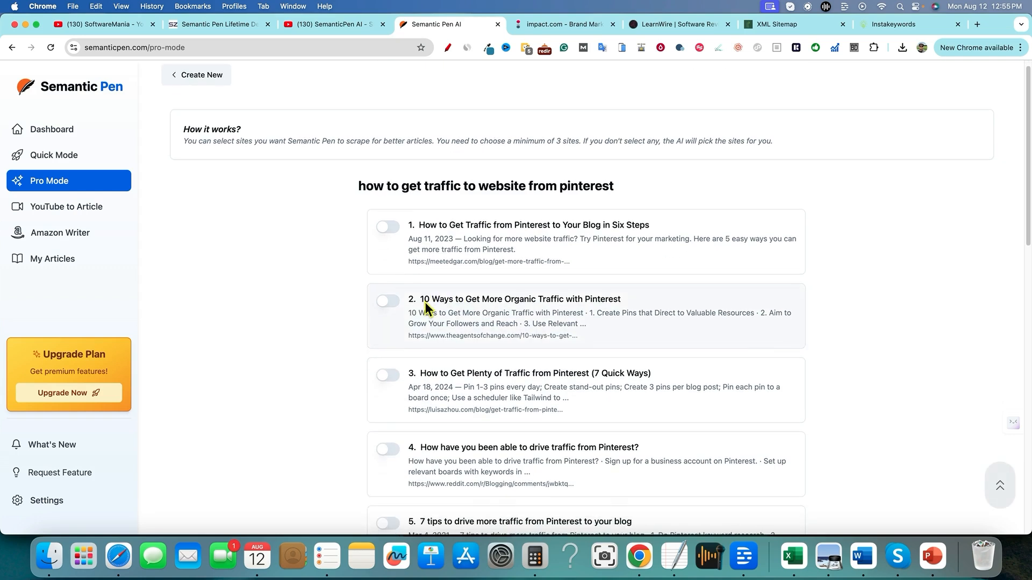
pyautogui.click(387, 226)
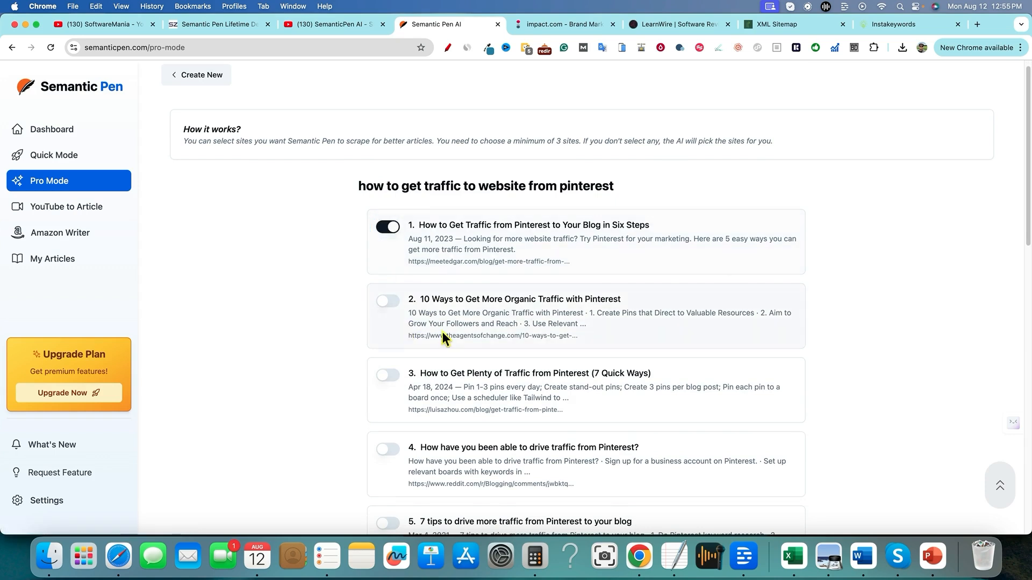
pyautogui.click(387, 301)
pyautogui.scroll(-1, 420, 415)
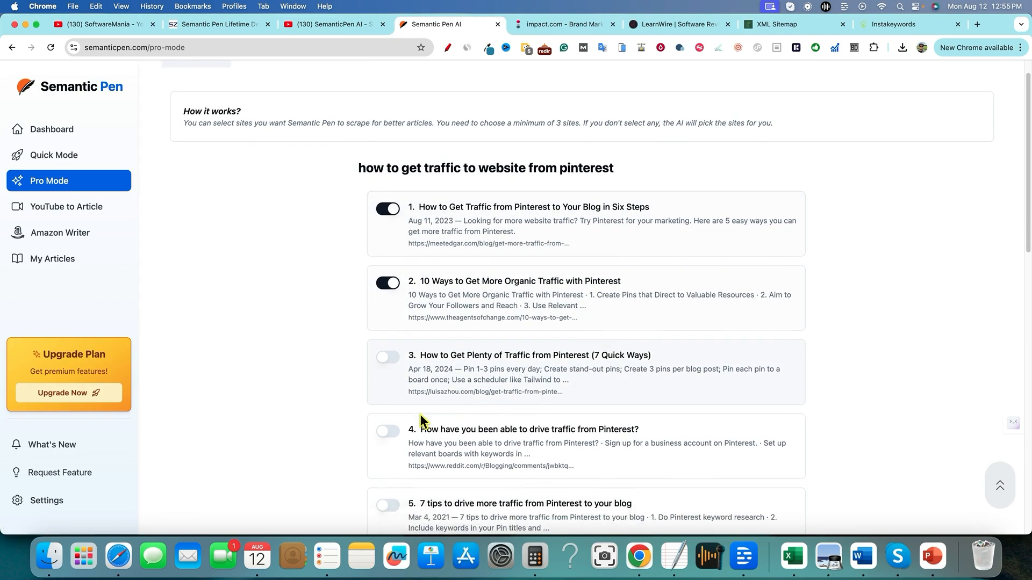
pyautogui.click(379, 338)
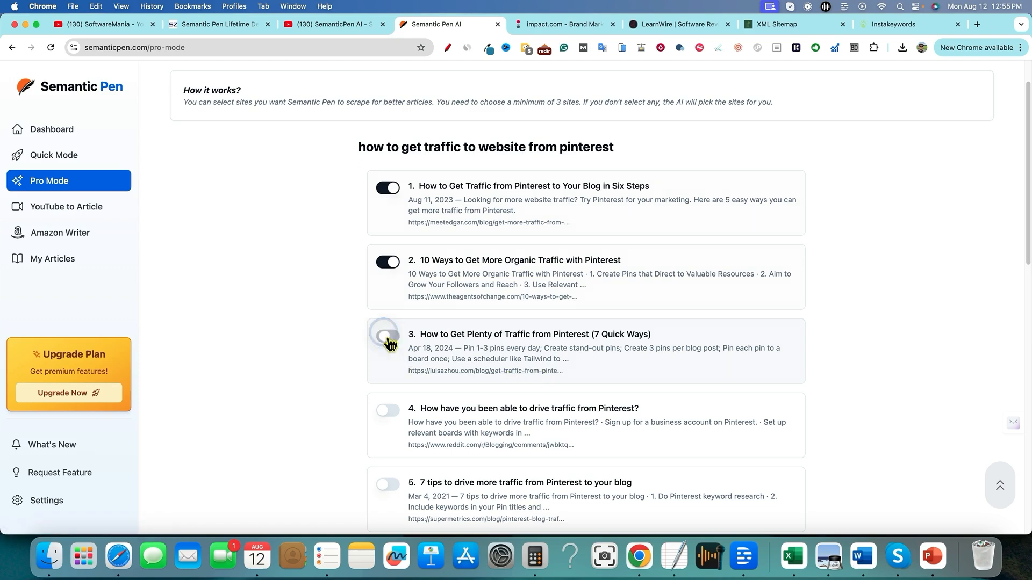
pyautogui.scroll(-1, 412, 414)
pyautogui.scroll(-3, 413, 413)
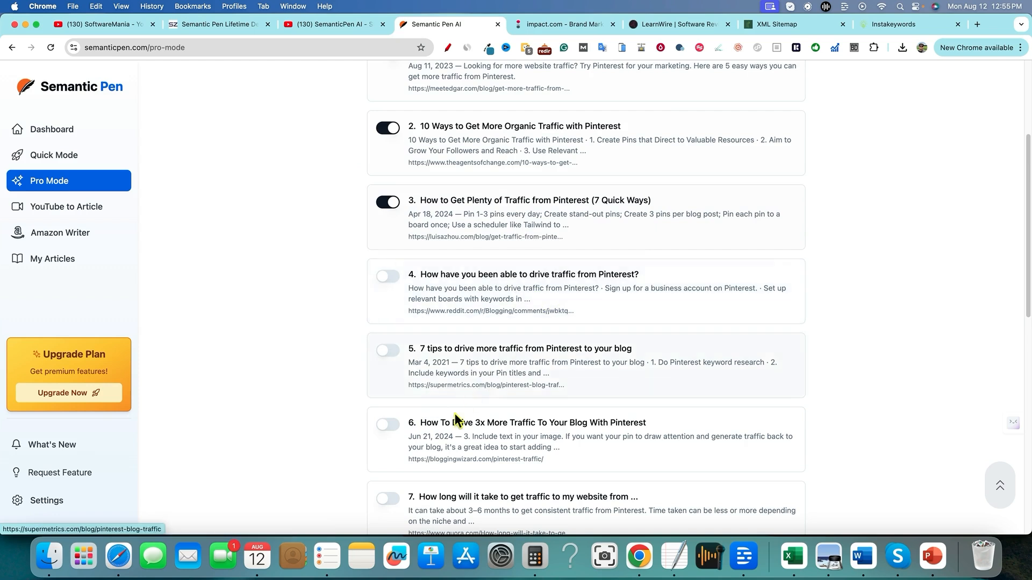
# Add search results 5, 6 and 8 to the selected source sites, skipping the Reddit and Quora pages
pyautogui.scroll(-1, 462, 408)
pyautogui.click(388, 329)
pyautogui.scroll(-1, 382, 430)
pyautogui.click(387, 396)
pyautogui.scroll(-2, 417, 454)
pyautogui.scroll(-5, 537, 457)
pyautogui.scroll(-2, 430, 450)
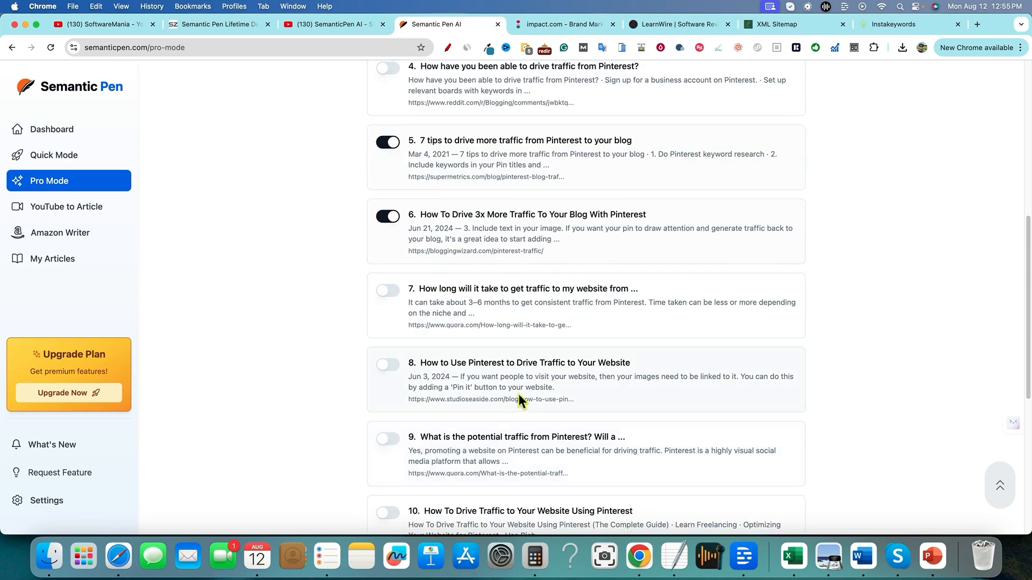
pyautogui.click(387, 365)
pyautogui.scroll(-1, 441, 452)
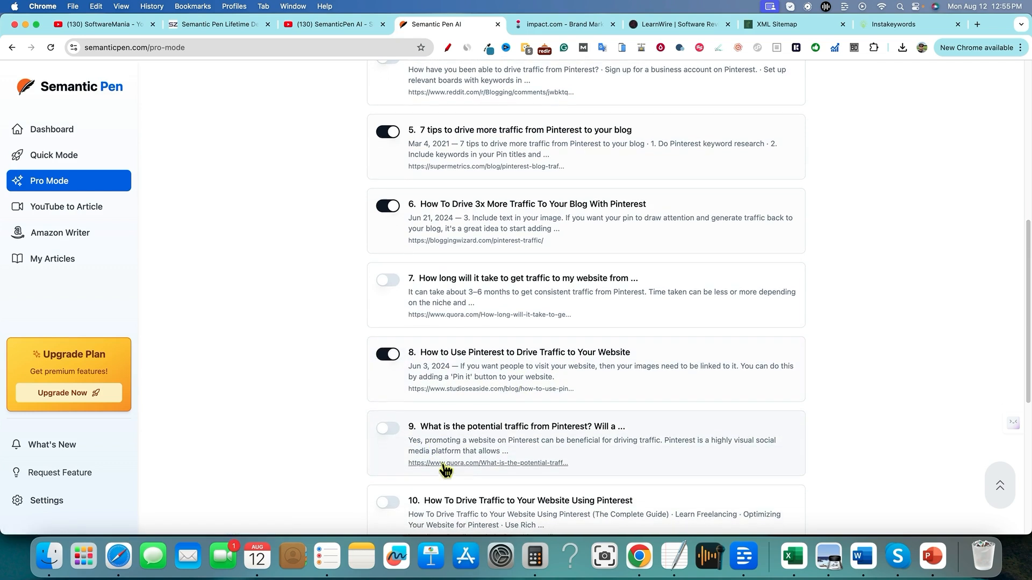
# Check the remaining search results and generate the article outline from the selected sites
pyautogui.scroll(-5, 511, 462)
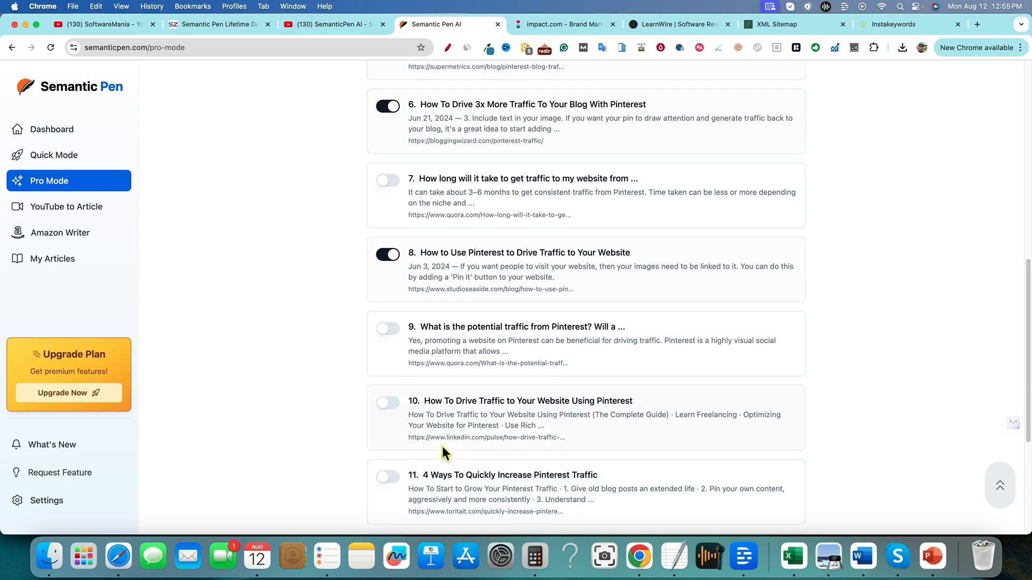
pyautogui.scroll(-5, 452, 452)
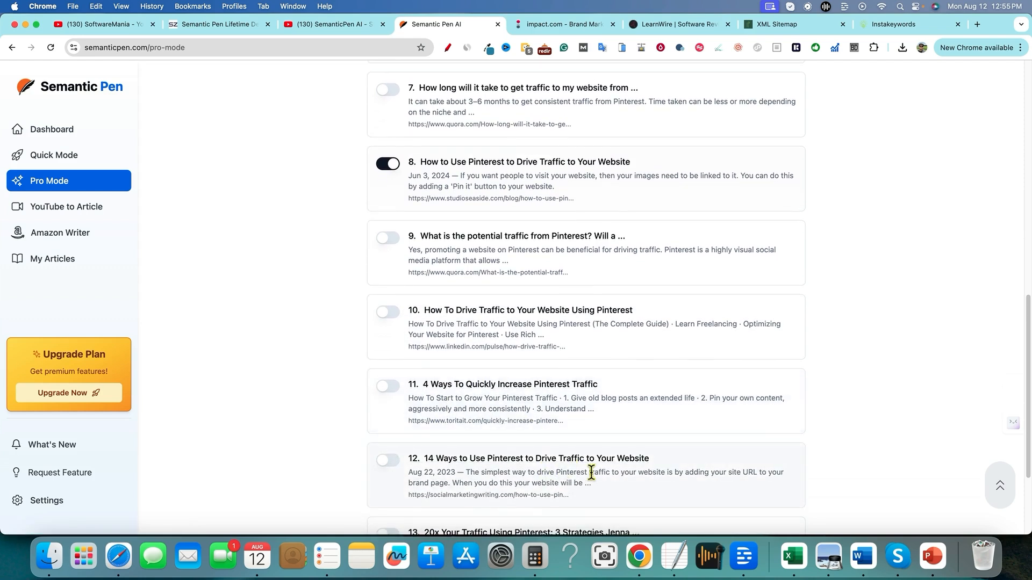
pyautogui.scroll(-5, 591, 473)
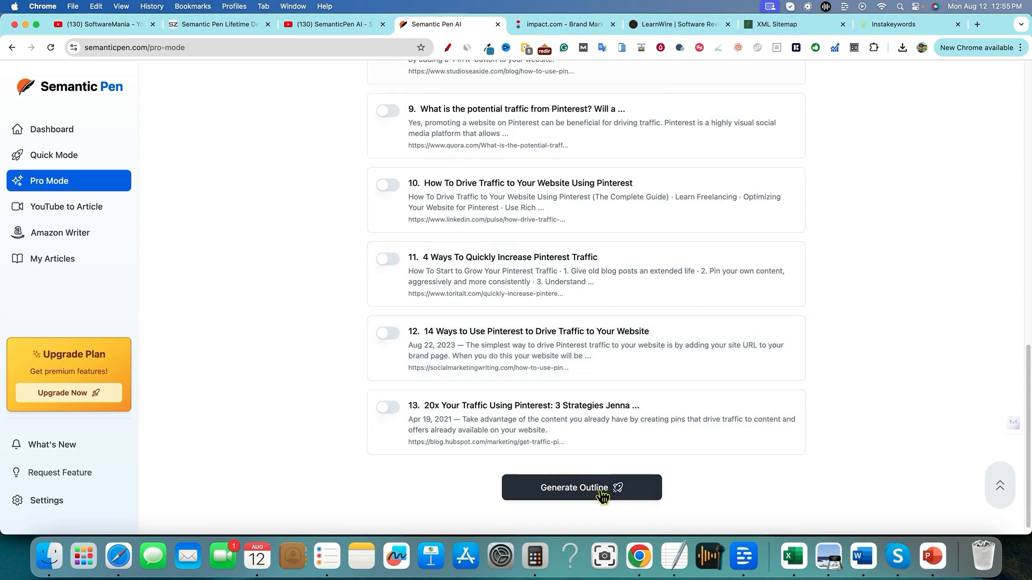
pyautogui.click(602, 494)
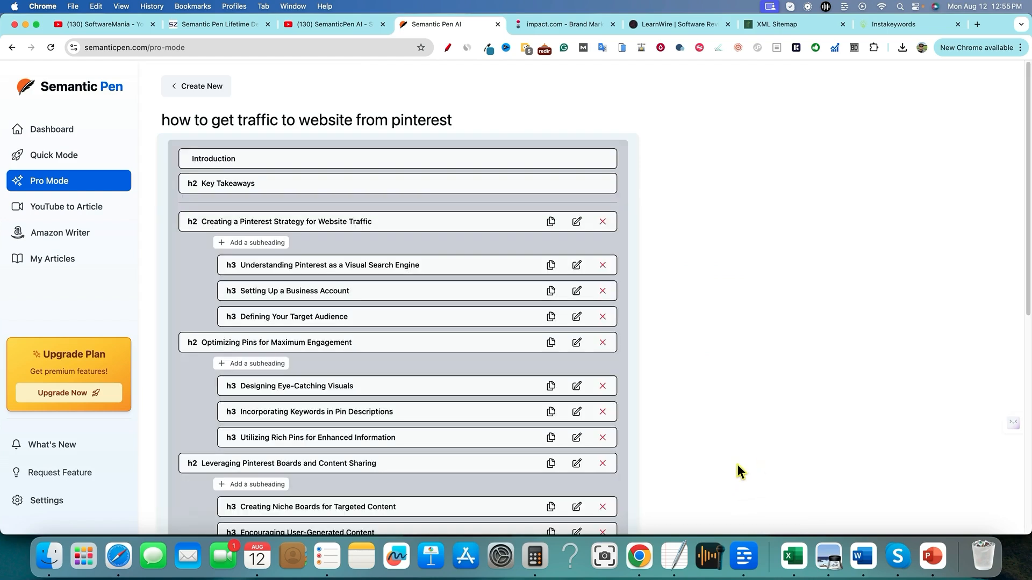
# Inspect the new-subheading field and the edit form of the "Understanding Pinterest as a Visual Search Engine" subheading, closing both without changes
pyautogui.click(255, 245)
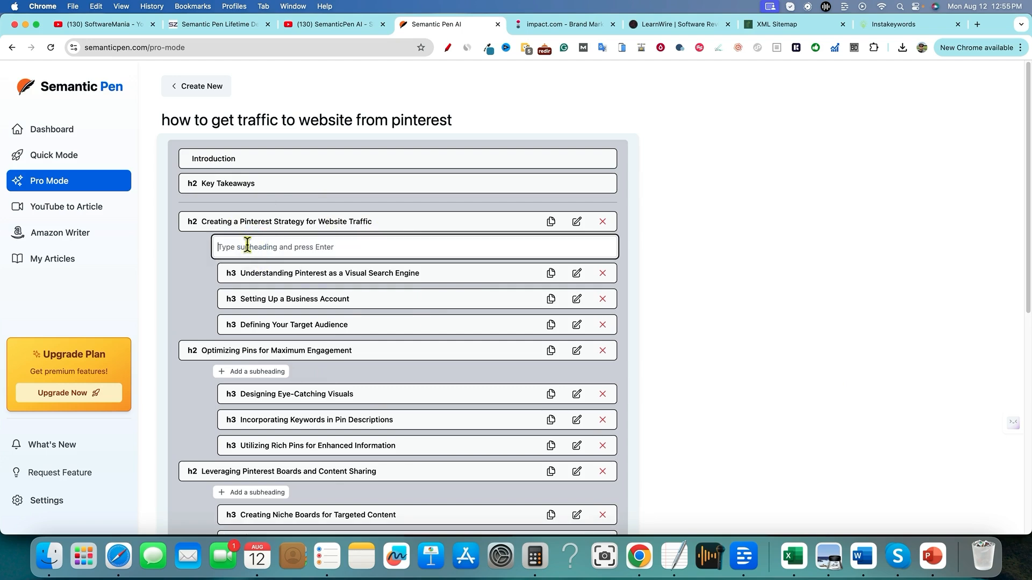
pyautogui.click(660, 246)
pyautogui.moveTo(241, 267)
pyautogui.mouseDown()
pyautogui.moveTo(239, 288)
pyautogui.moveTo(237, 265)
pyautogui.mouseUp()
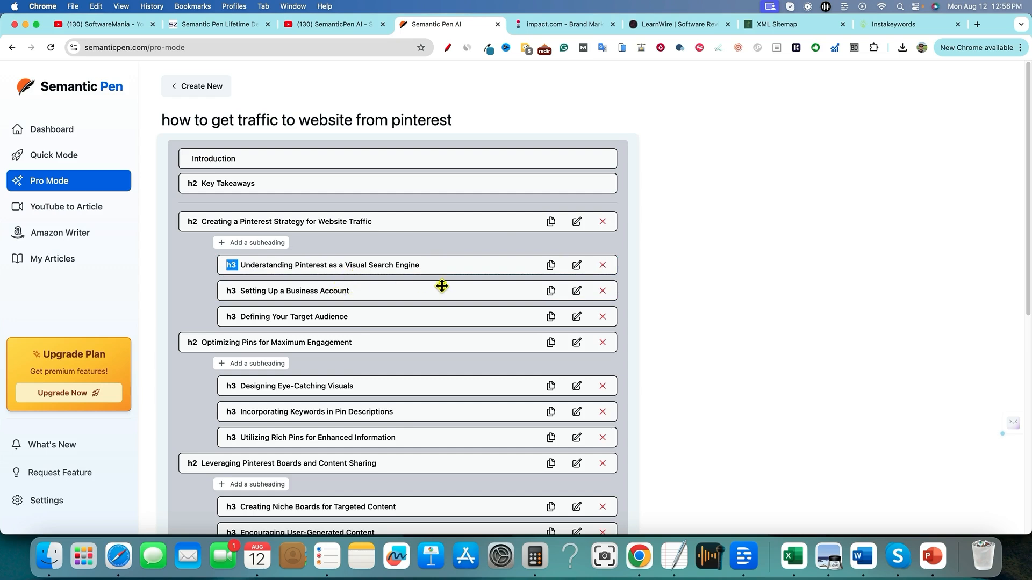
pyautogui.click(577, 266)
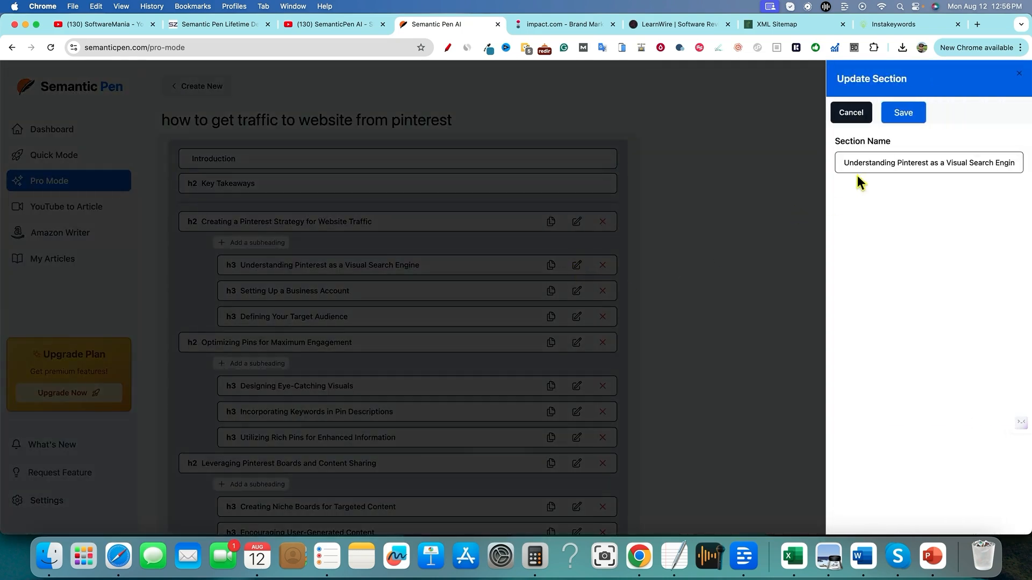
pyautogui.click(1020, 74)
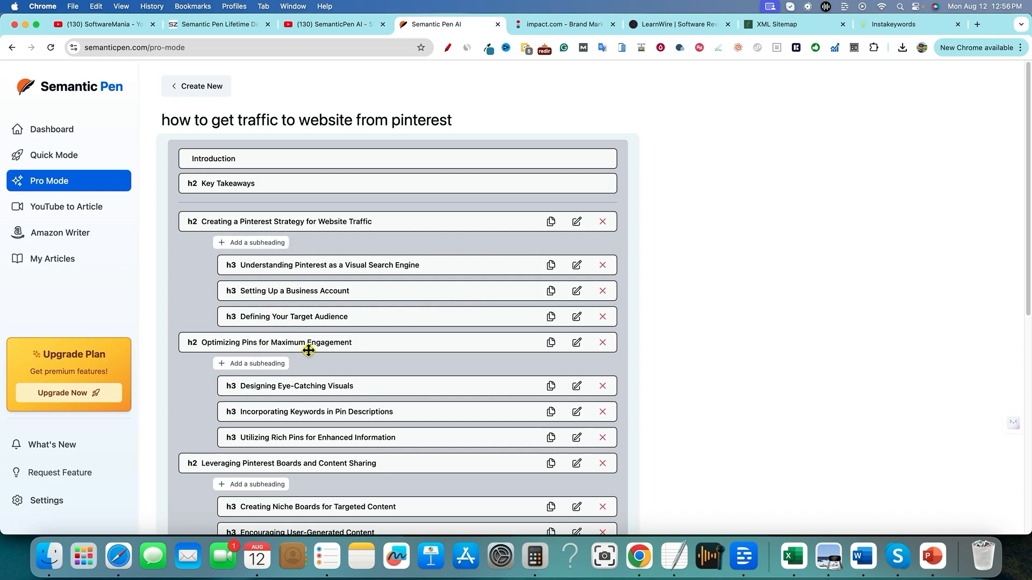
# Review the rest of the outline and inspect the fields for adding a new section, closing the form without saving
pyautogui.scroll(-5, 308, 351)
pyautogui.scroll(-6, 281, 396)
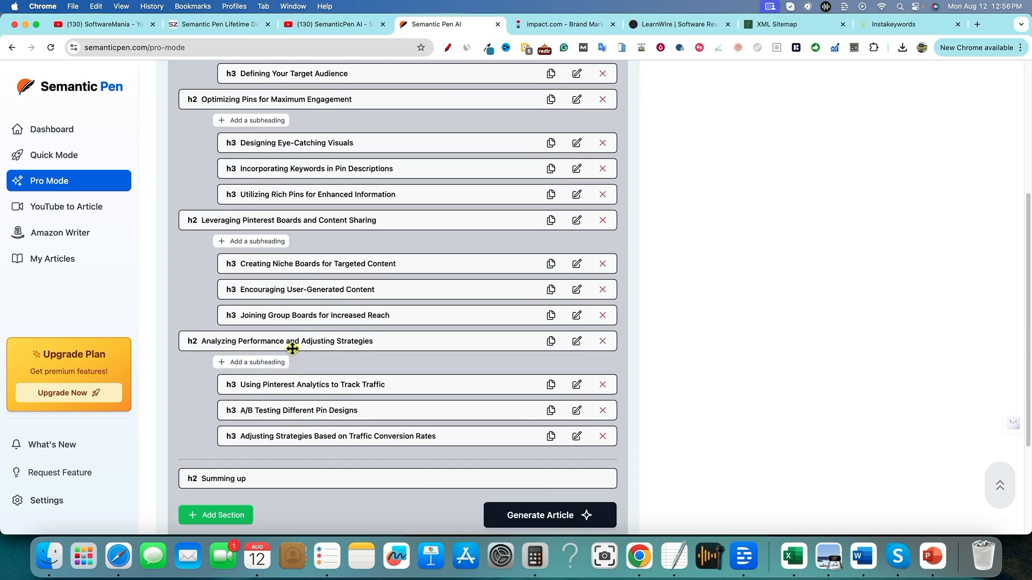
pyautogui.scroll(-1, 253, 466)
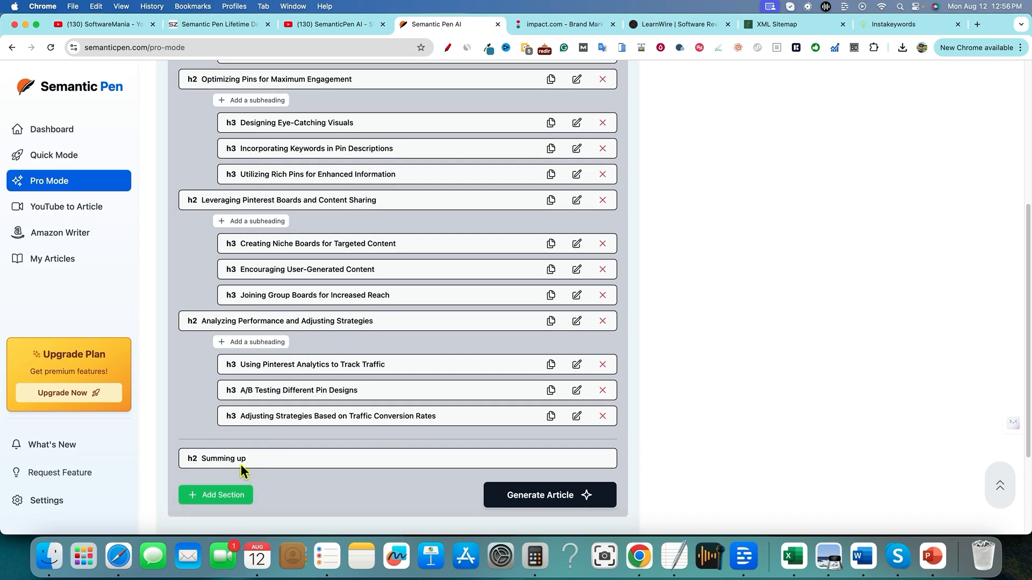
pyautogui.scroll(-4, 241, 464)
pyautogui.click(241, 409)
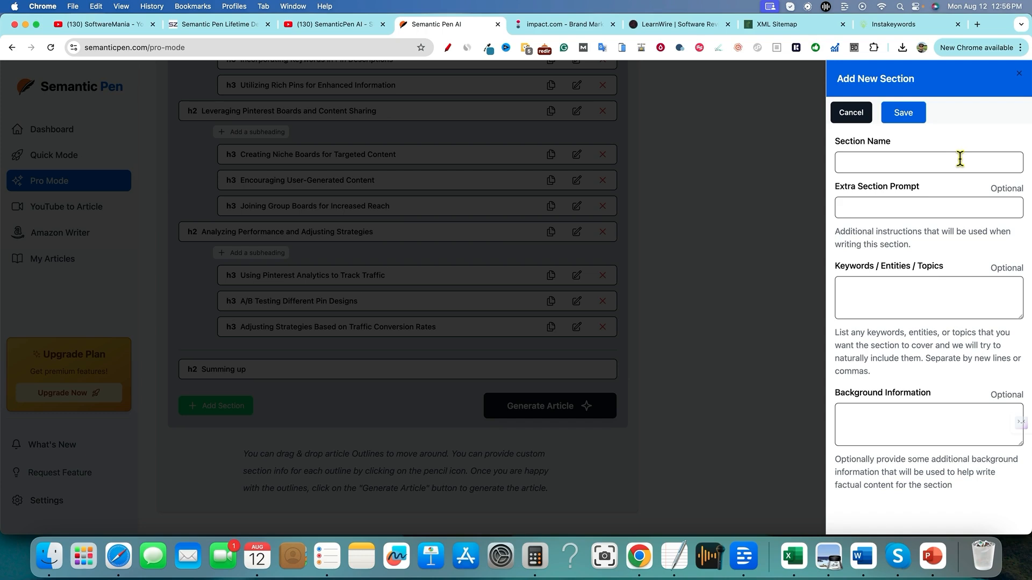
pyautogui.click(1019, 74)
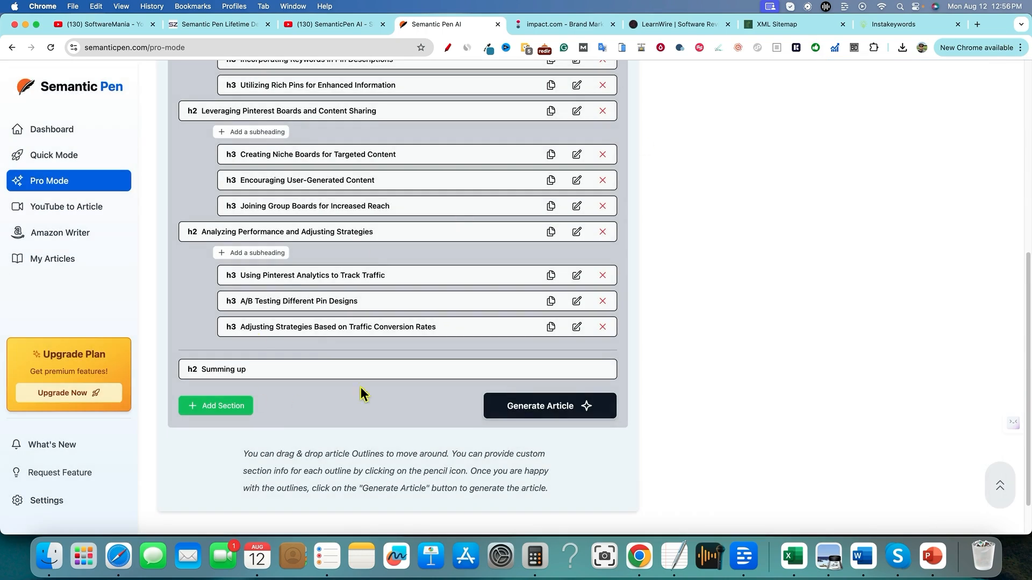
pyautogui.scroll(-2, 453, 386)
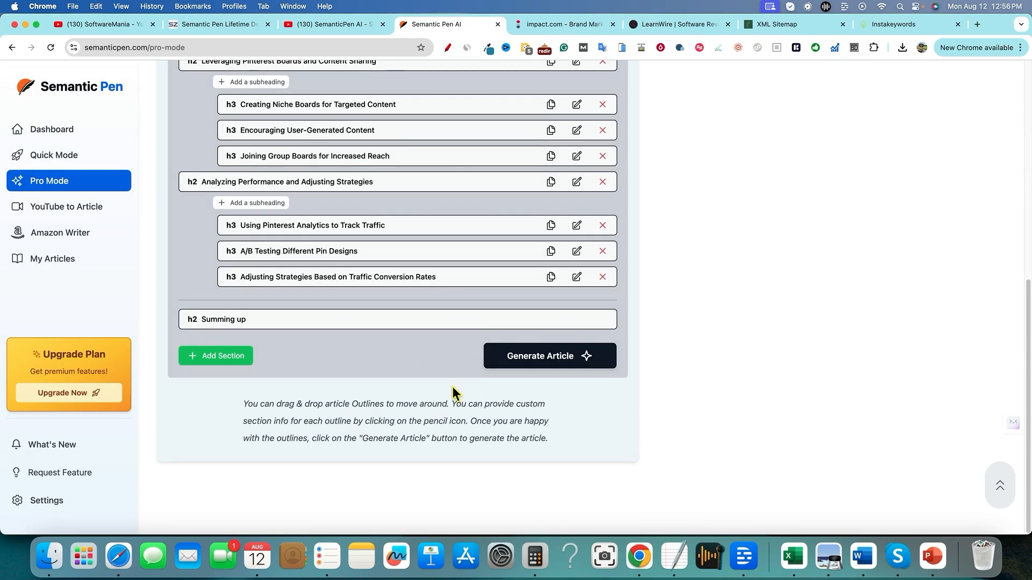
# Generate the full article from the outline and skim the text while it is being written
pyautogui.scroll(10, 453, 387)
pyautogui.scroll(-6, 588, 414)
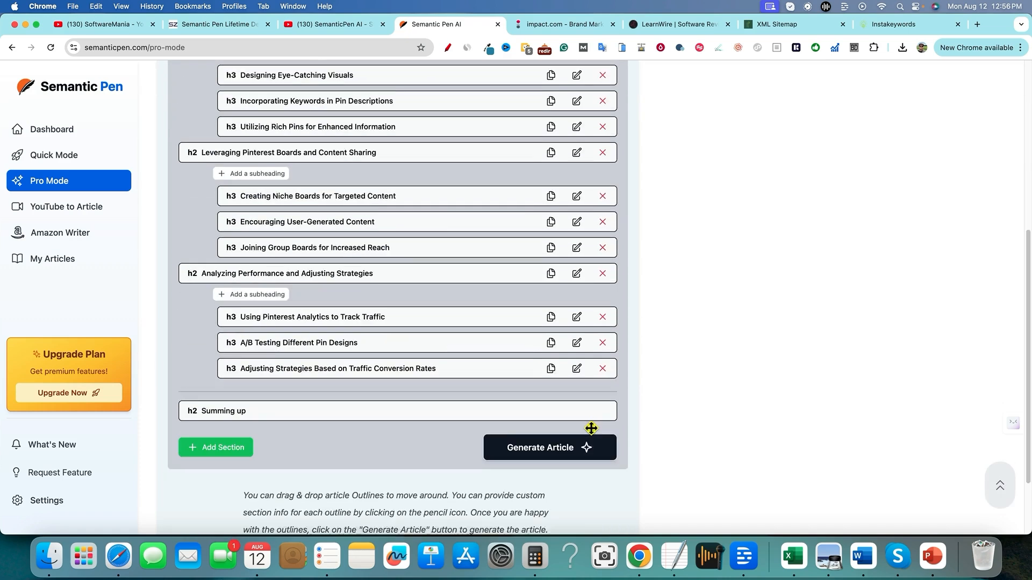
pyautogui.click(564, 437)
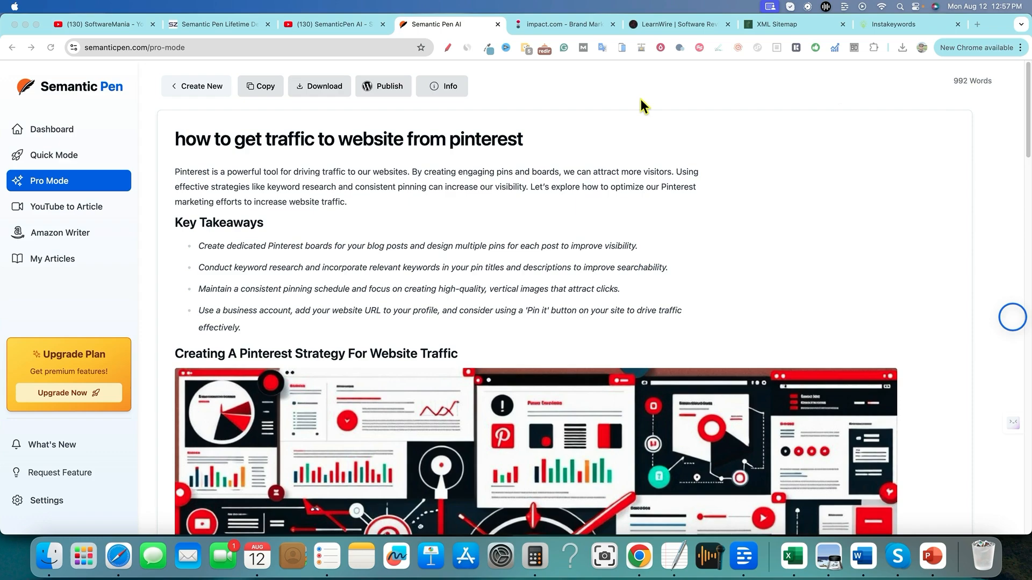
pyautogui.scroll(-15, 559, 164)
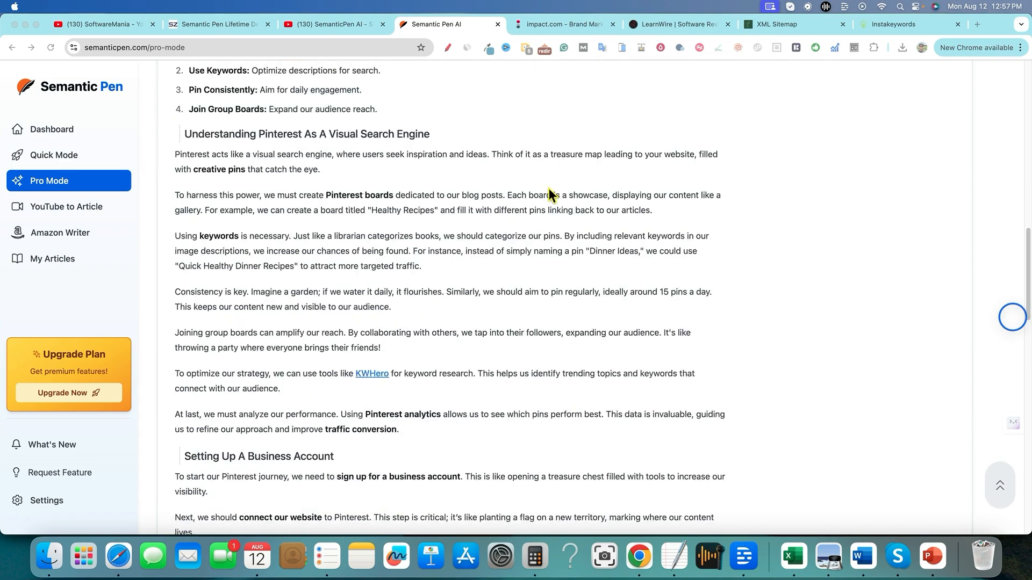
pyautogui.scroll(-18, 552, 167)
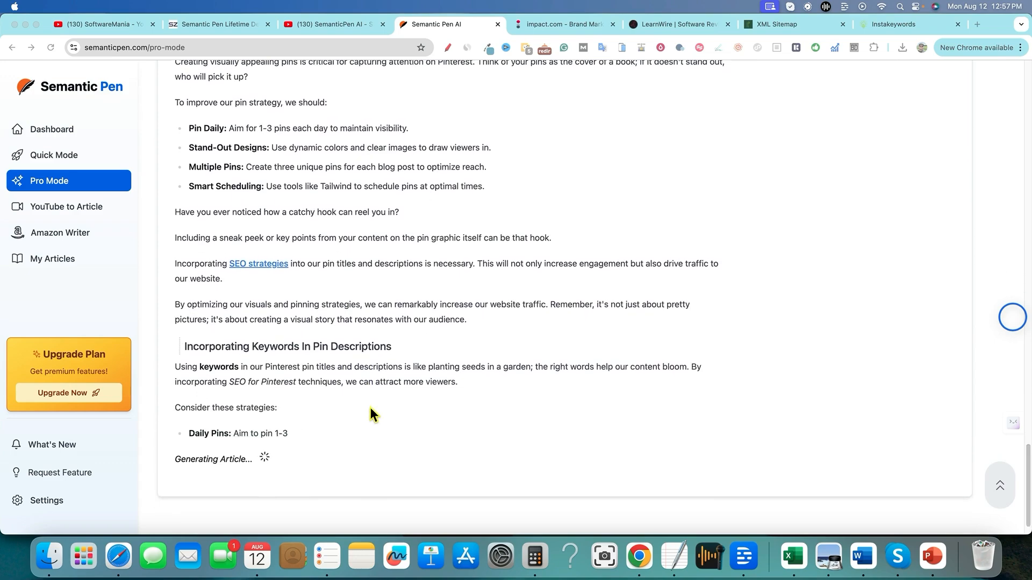
pyautogui.scroll(15, 371, 406)
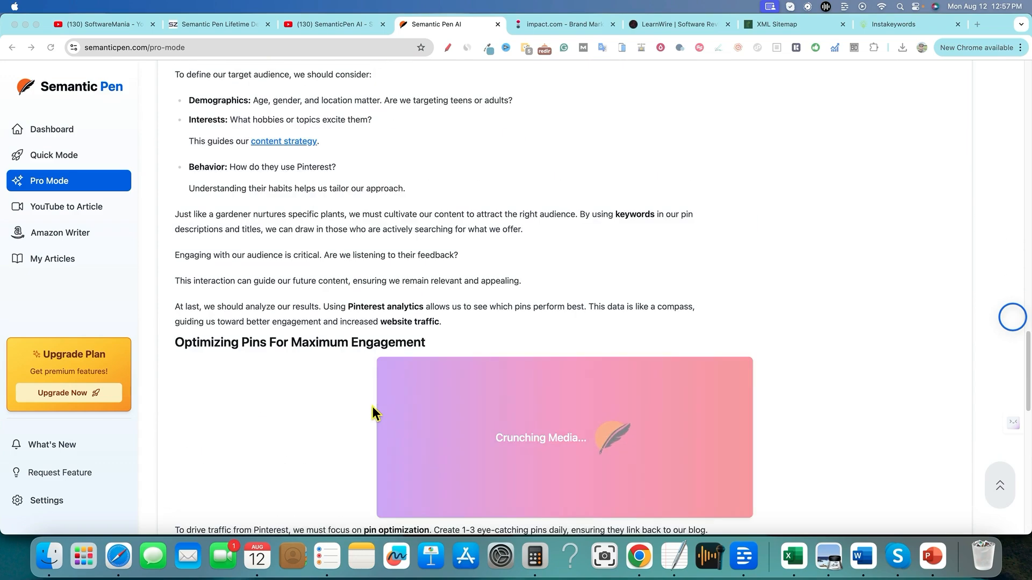
pyautogui.scroll(20, 372, 406)
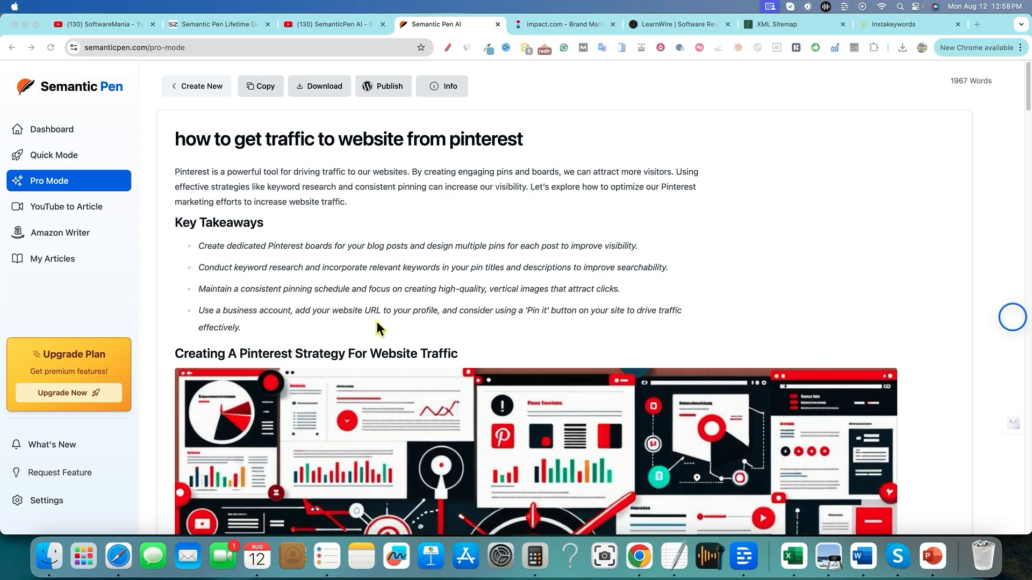
# Examine the article's title, introduction, key takeaways and the image under "Creating A Pinterest Strategy For Website Traffic"
pyautogui.scroll(-5, 375, 328)
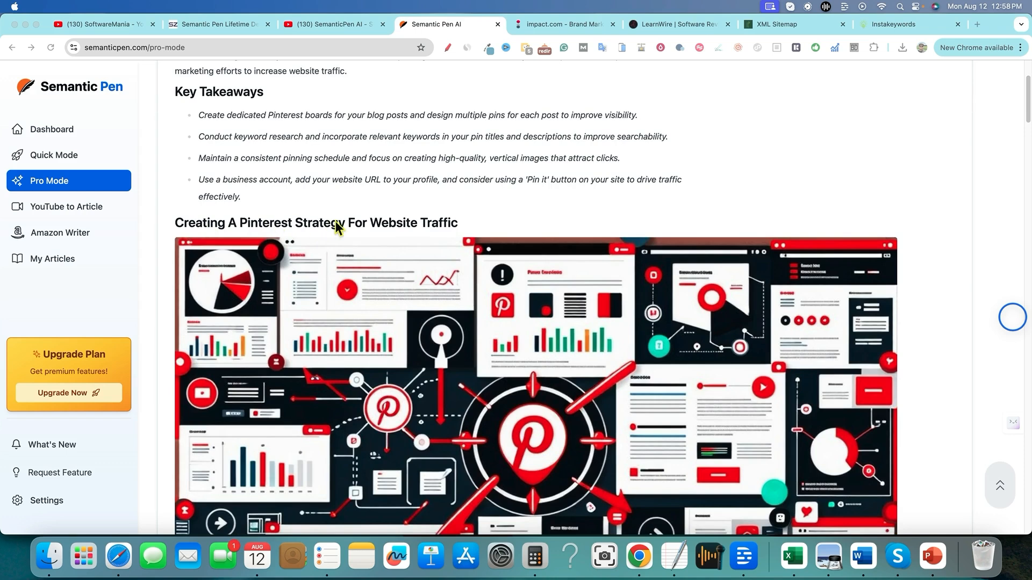
pyautogui.scroll(-2, 500, 322)
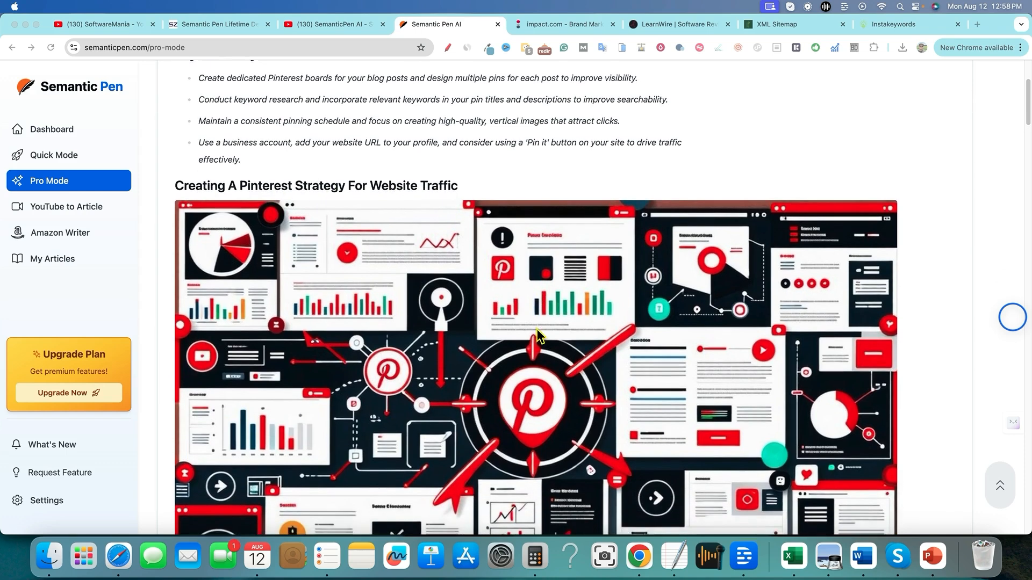
pyautogui.scroll(-12, 546, 350)
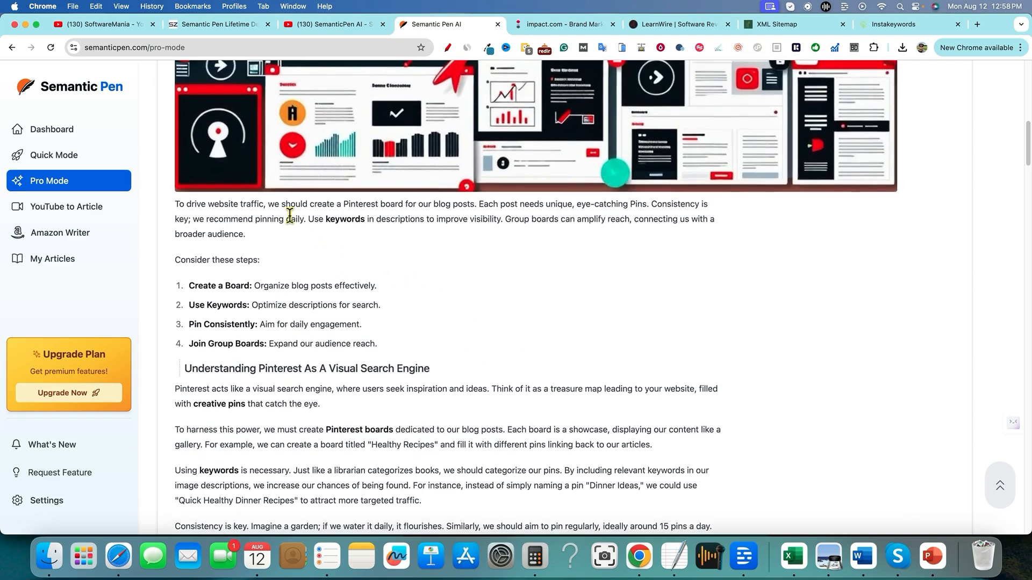
pyautogui.scroll(3, 453, 280)
pyautogui.scroll(12, 453, 280)
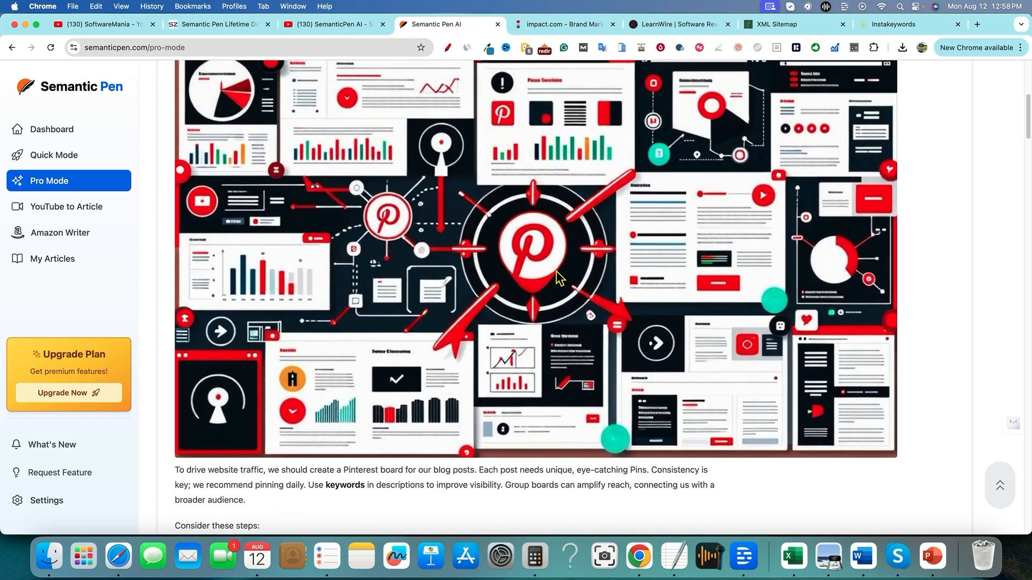
pyautogui.scroll(-6, 605, 263)
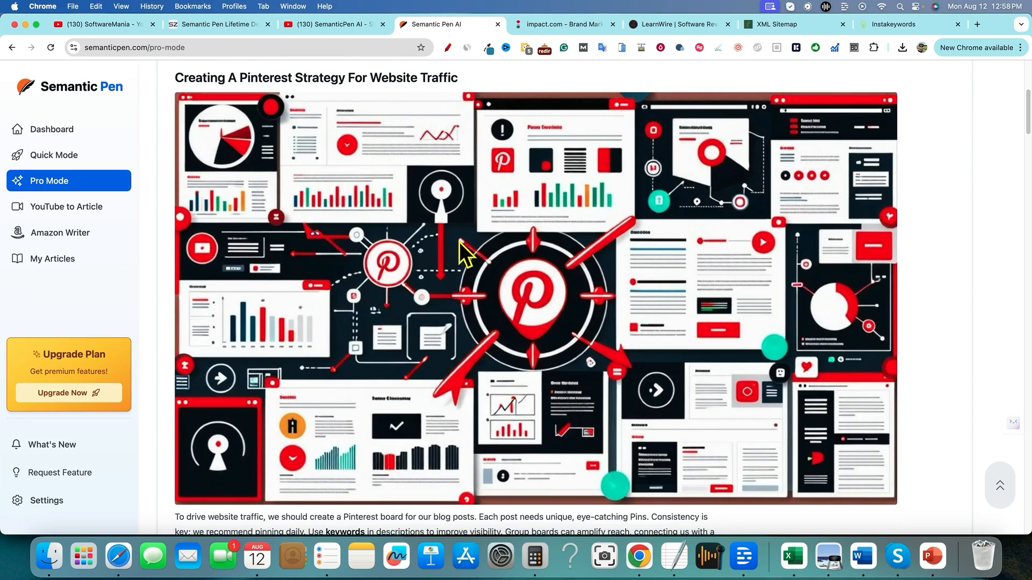
pyautogui.scroll(-6, 557, 385)
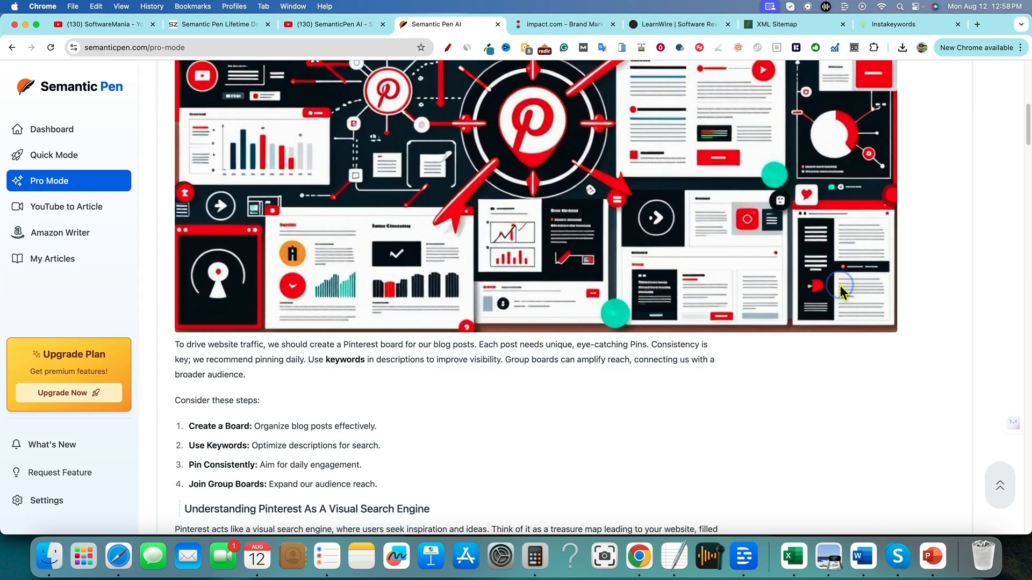
pyautogui.scroll(12, 672, 296)
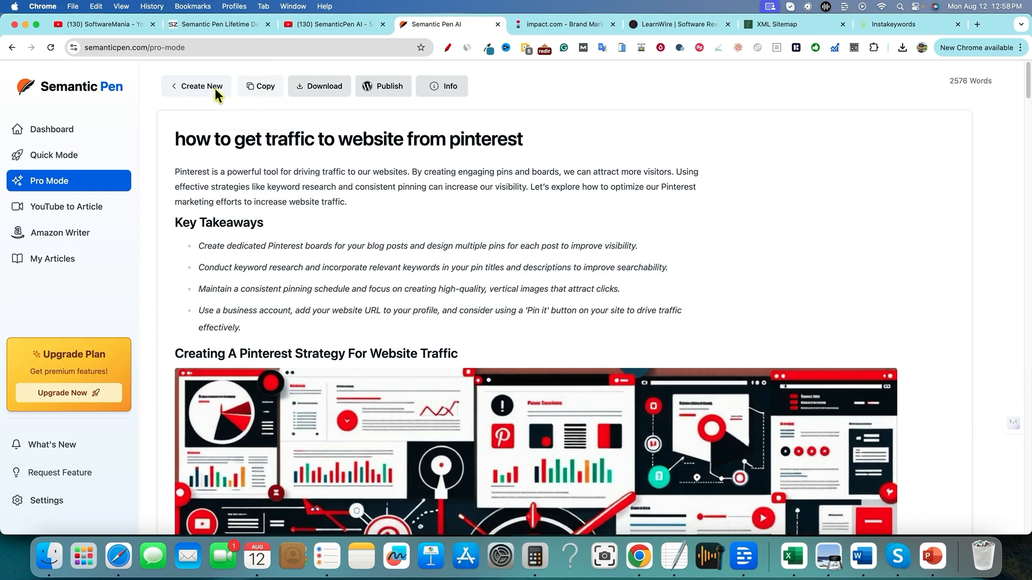
pyautogui.scroll(-1, 311, 320)
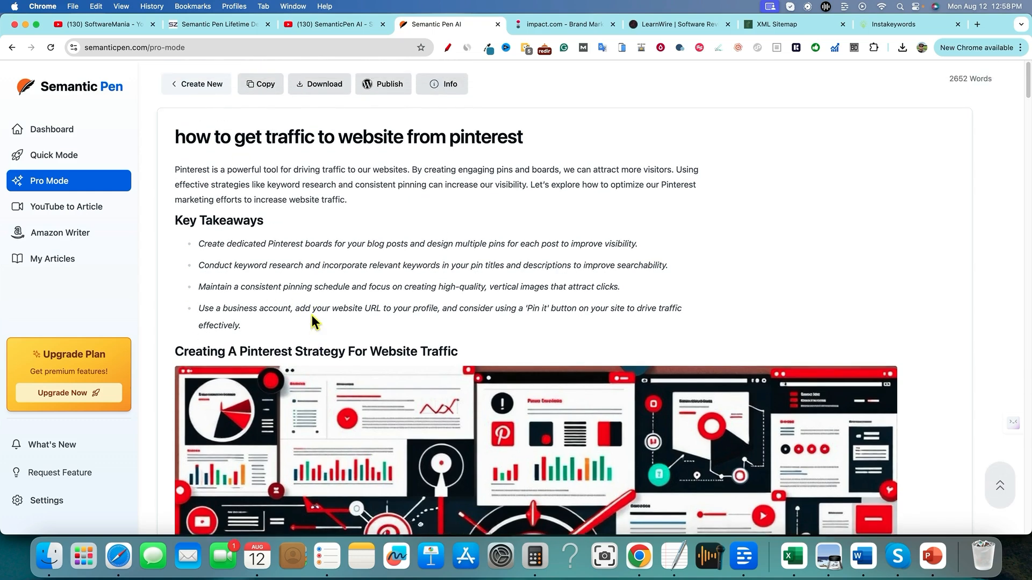
# Read the sections on Pinterest as a visual search engine, business account setup and target audience, checking where their inserted links lead
pyautogui.scroll(-10, 310, 320)
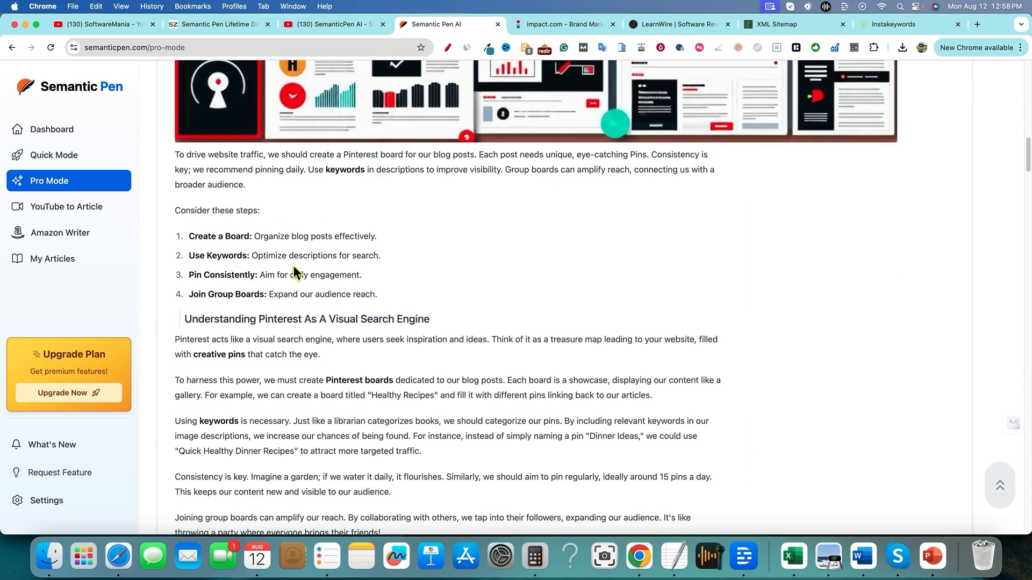
pyautogui.scroll(-1, 215, 306)
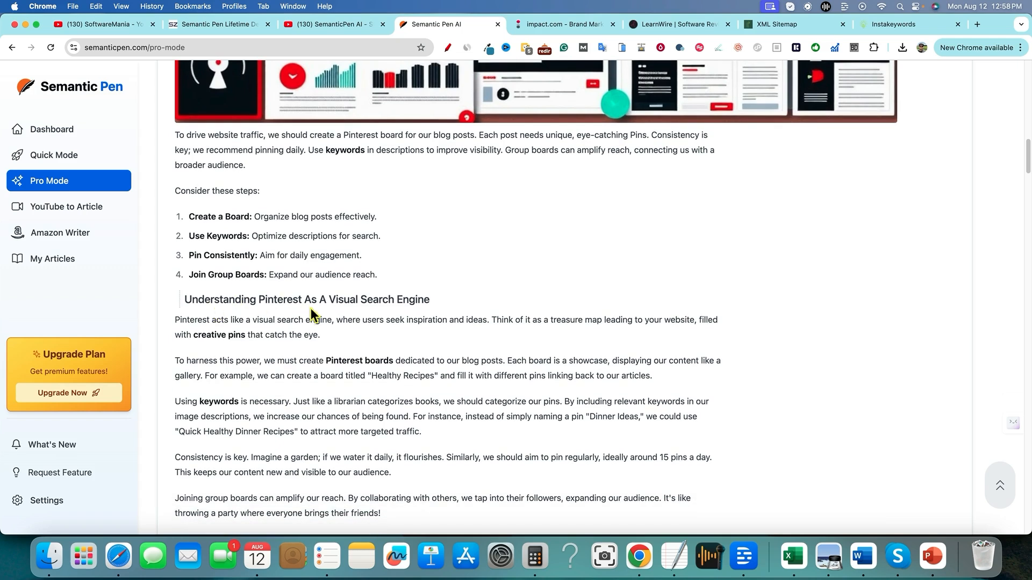
pyautogui.scroll(-1, 294, 333)
pyautogui.scroll(-1, 293, 328)
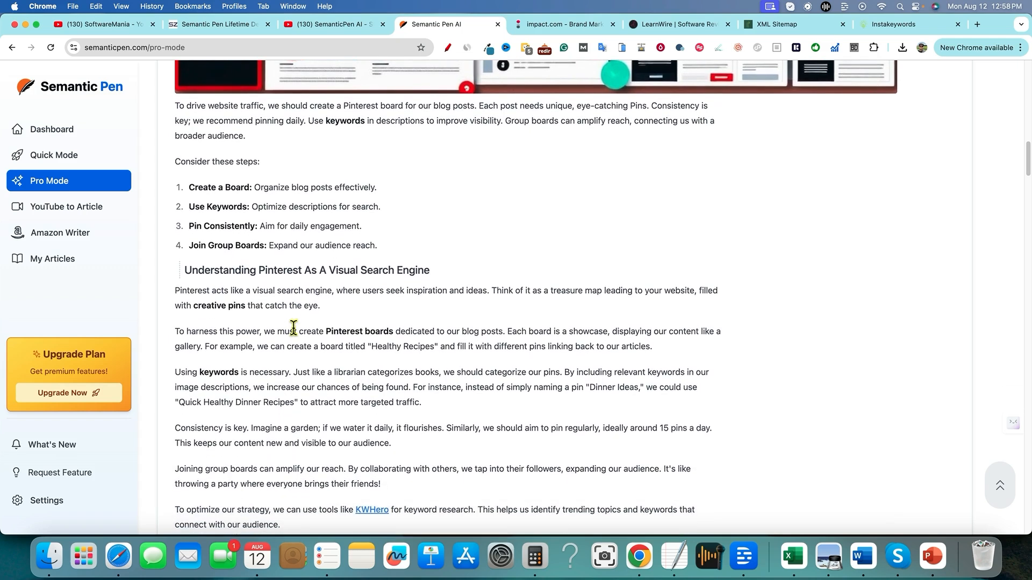
pyautogui.scroll(-1, 365, 320)
pyautogui.scroll(-1, 376, 314)
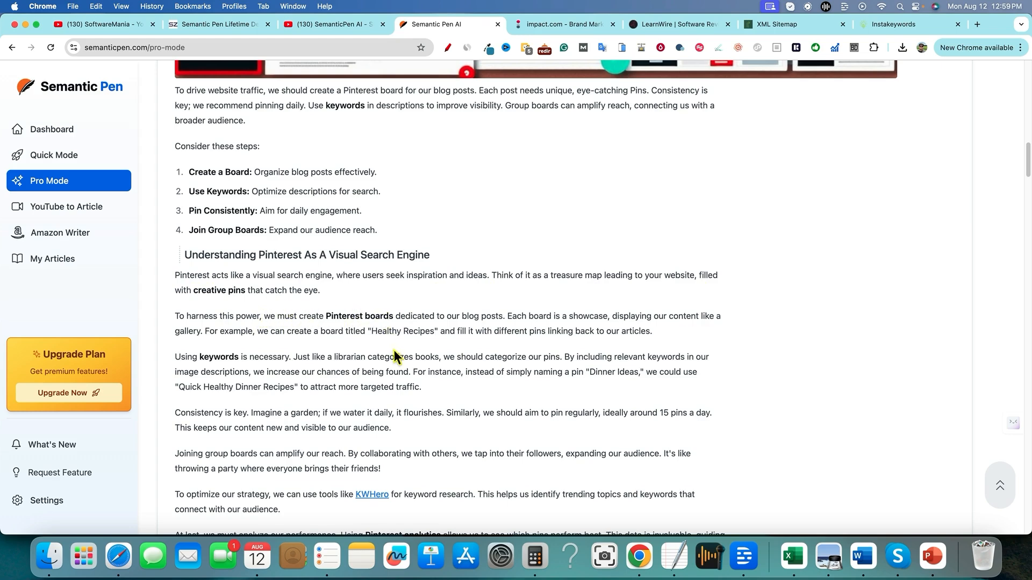
pyautogui.scroll(-5, 397, 353)
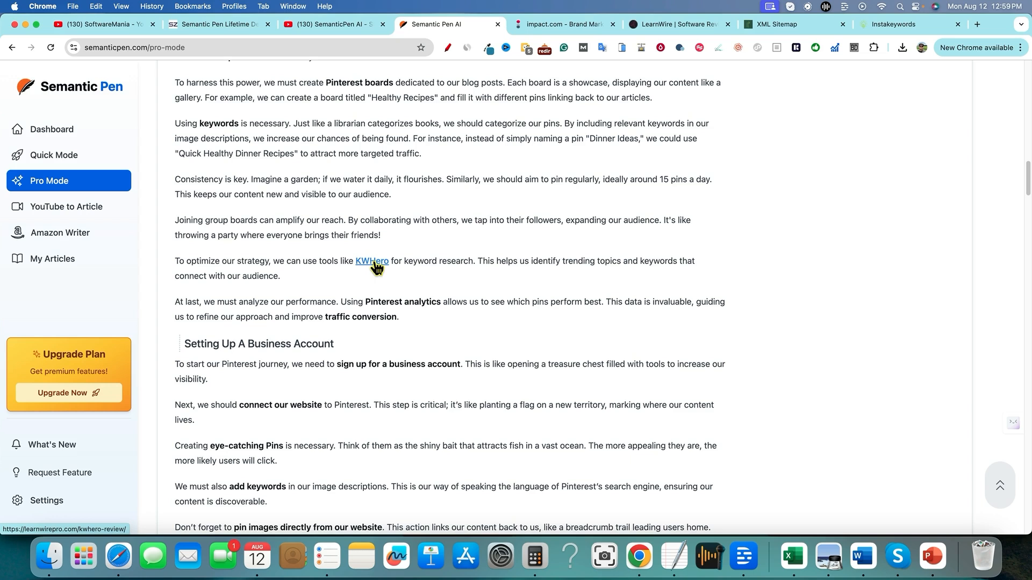
pyautogui.scroll(-2, 404, 336)
pyautogui.scroll(-2, 405, 337)
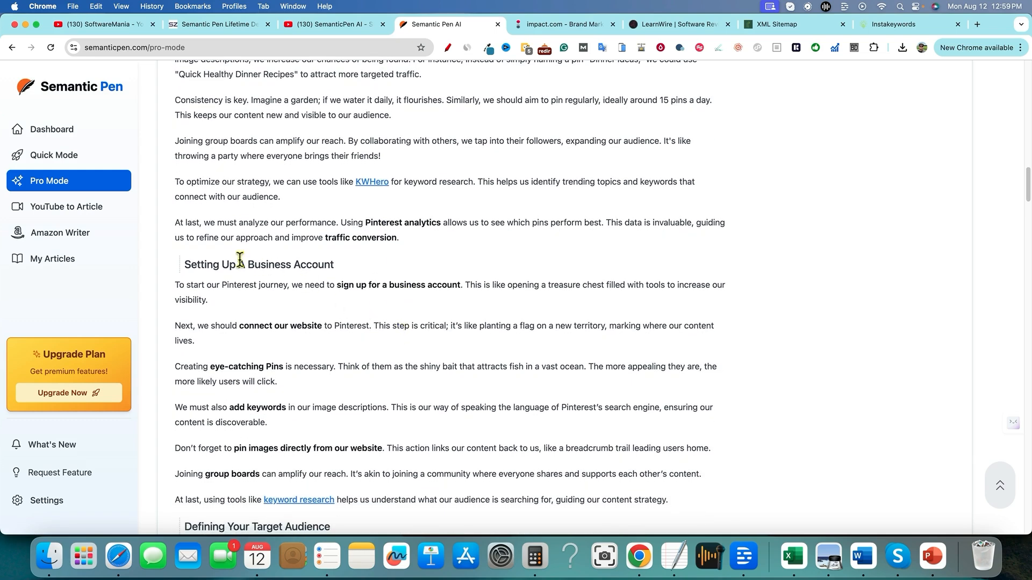
pyautogui.scroll(-9, 347, 272)
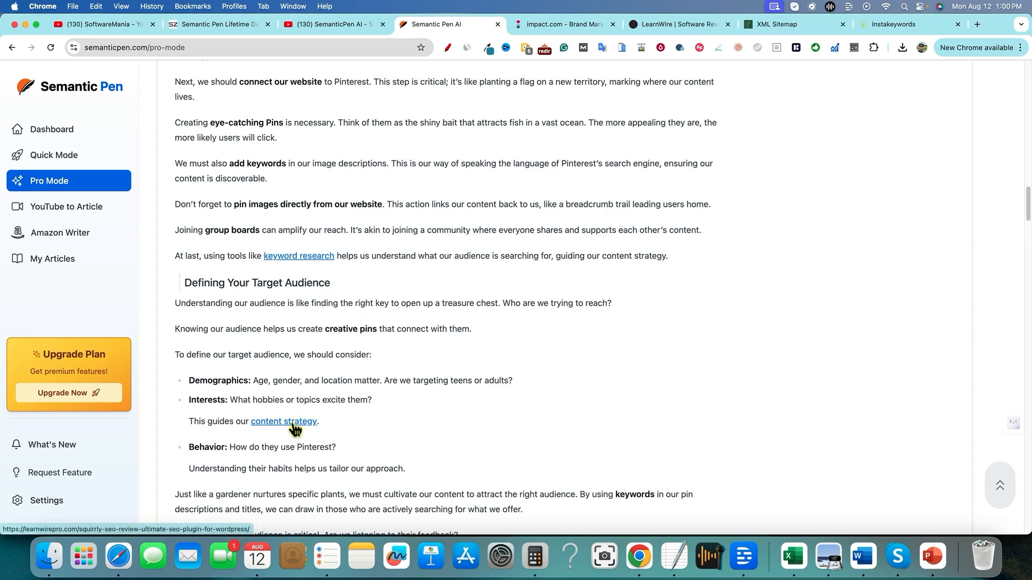
pyautogui.scroll(-9, 334, 425)
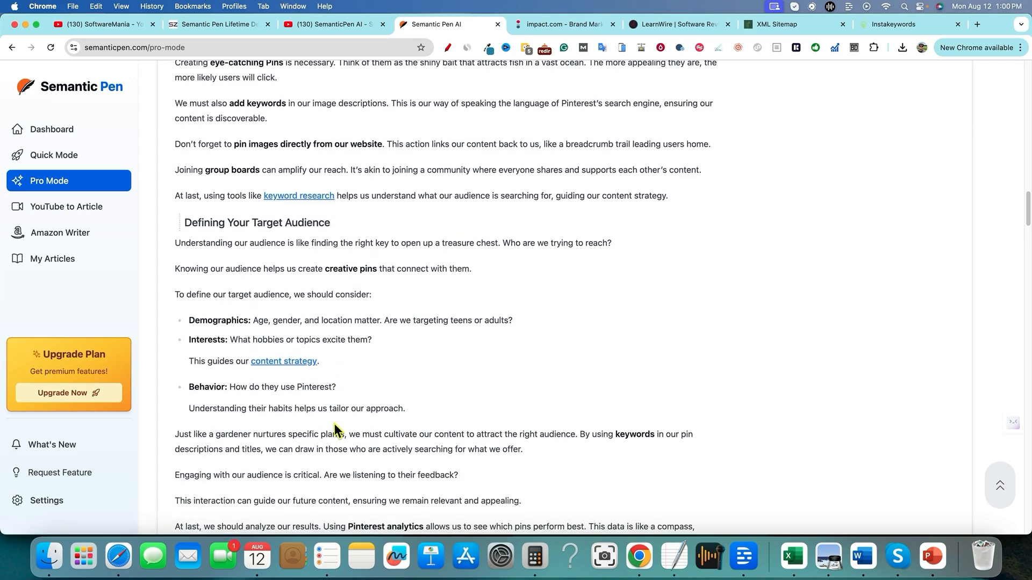
# Review the "Optimizing Pins For Maximum Engagement" section, inspecting its image, subsections and the destinations of its links
pyautogui.scroll(-1, 338, 428)
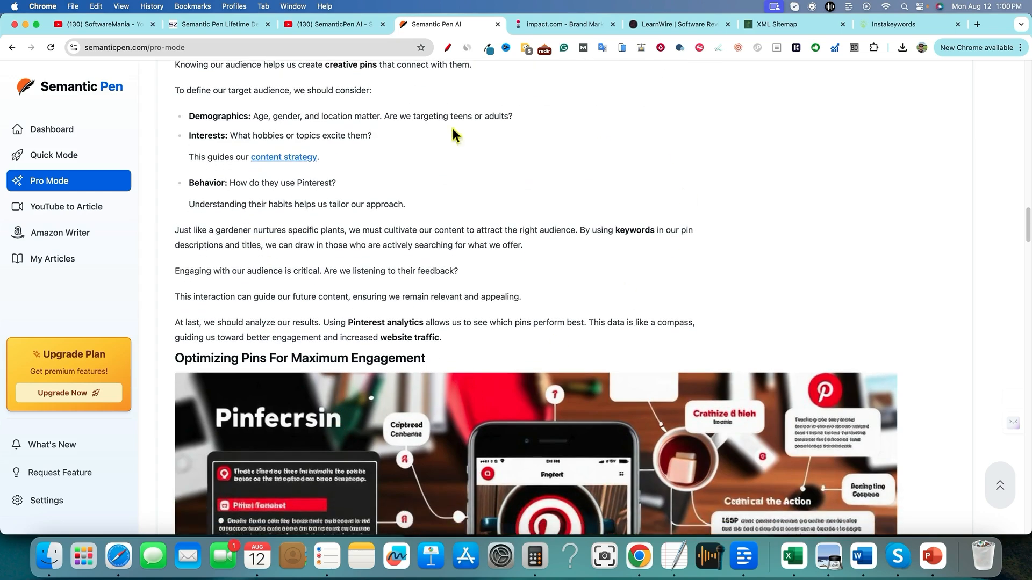
pyautogui.scroll(-10, 521, 400)
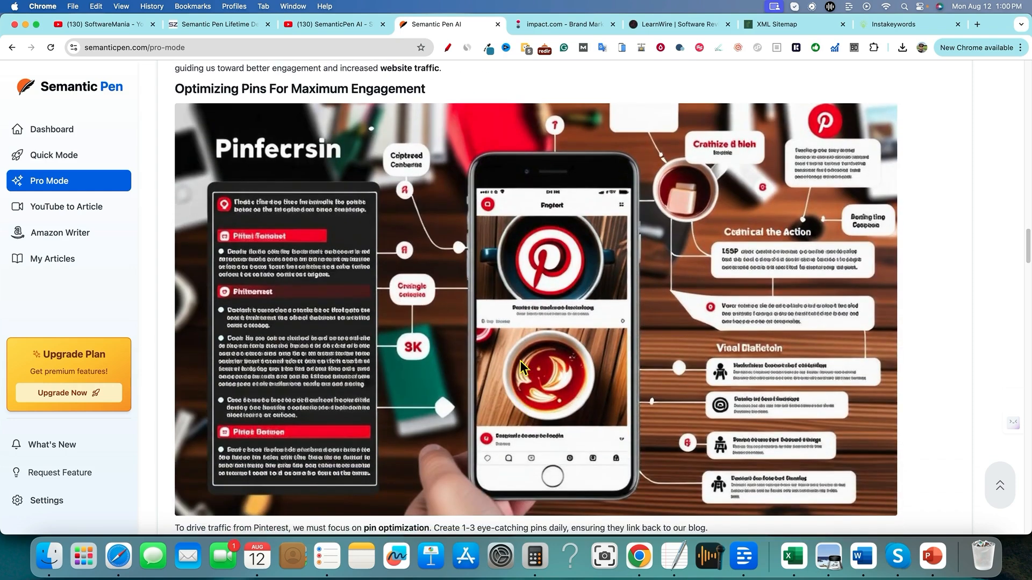
pyautogui.scroll(3, 519, 359)
pyautogui.scroll(2, 507, 352)
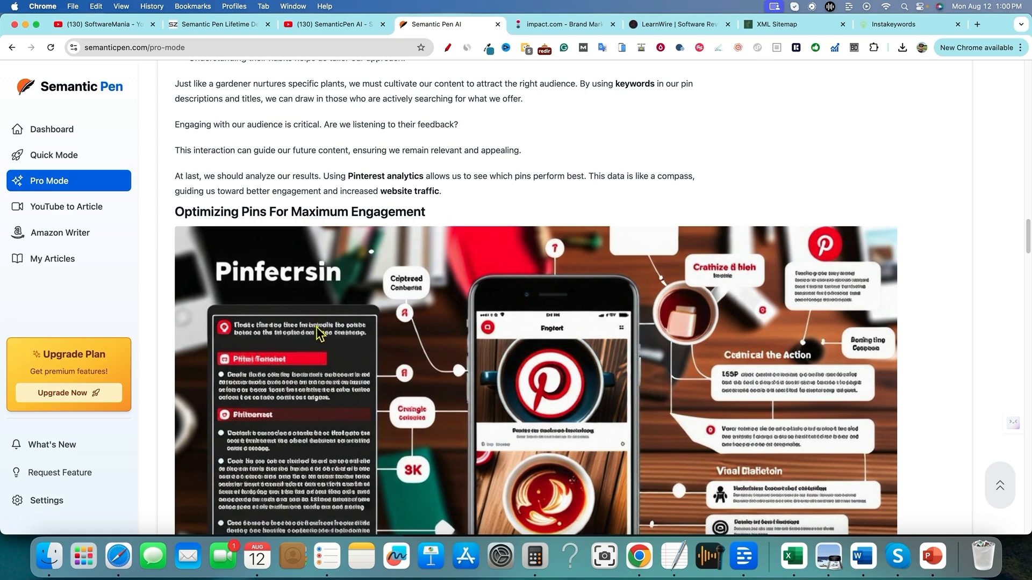
pyautogui.scroll(-1, 559, 386)
pyautogui.scroll(-10, 591, 386)
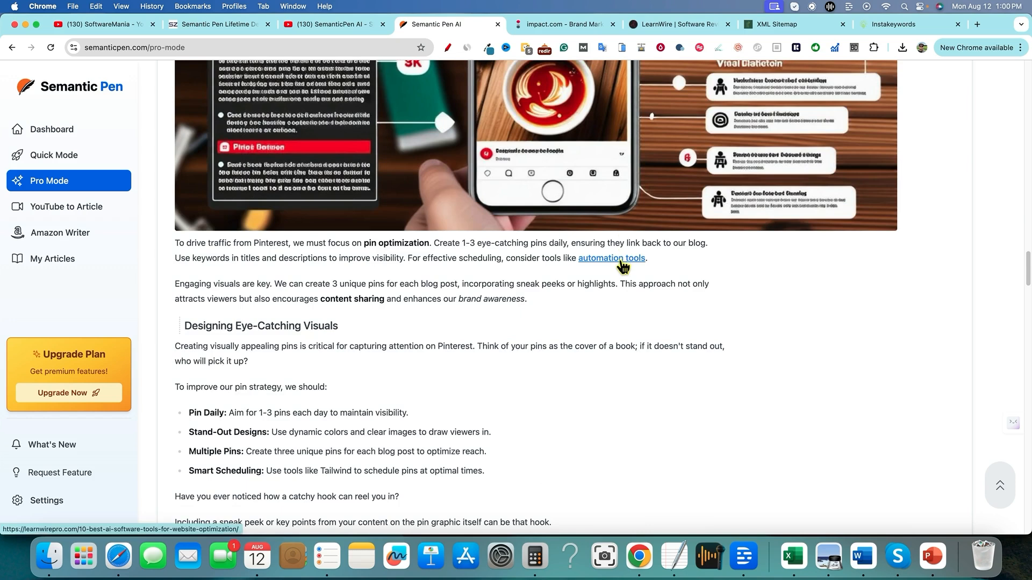
pyautogui.scroll(-5, 511, 340)
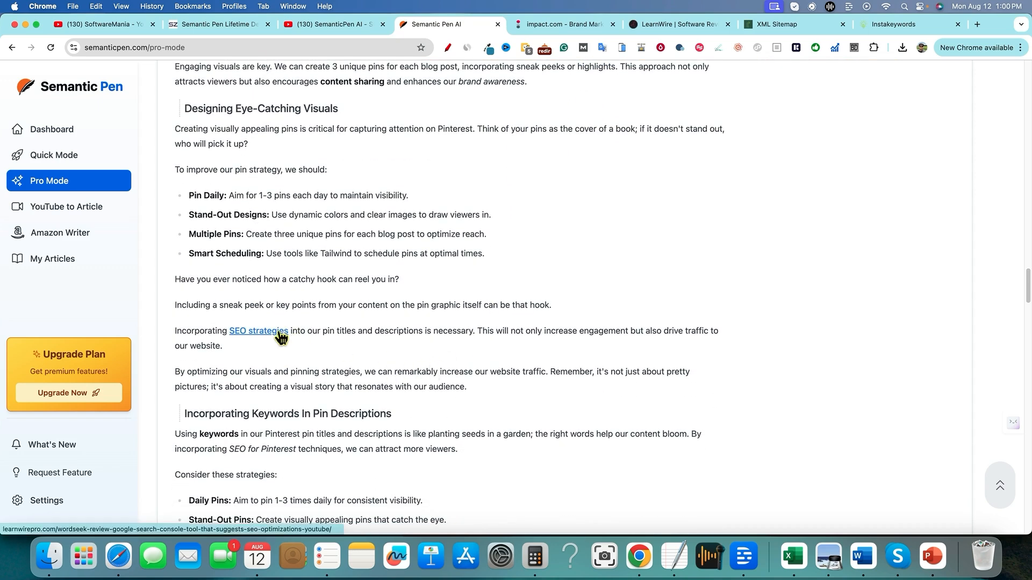
pyautogui.scroll(-8, 538, 333)
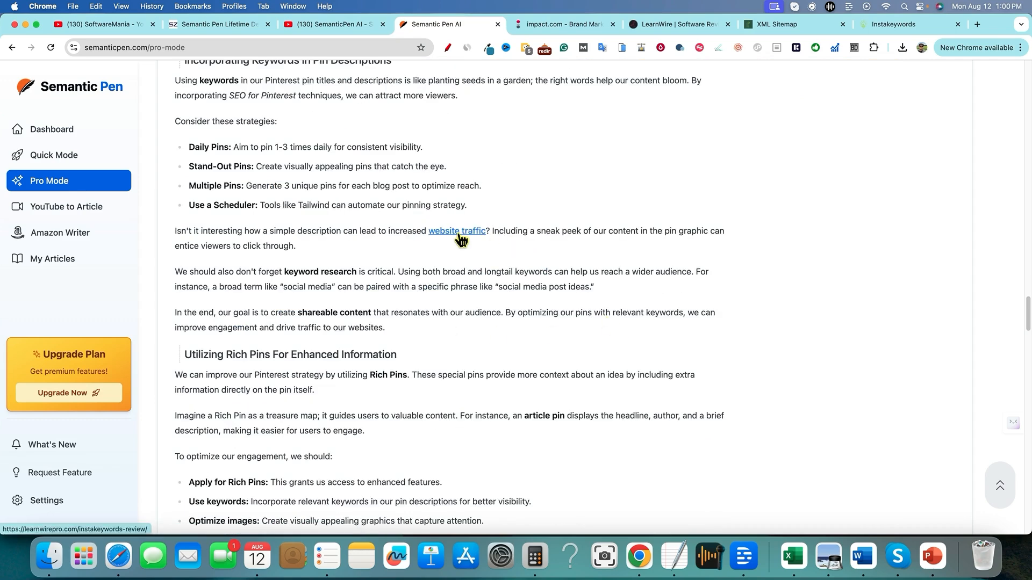
pyautogui.scroll(-8, 498, 319)
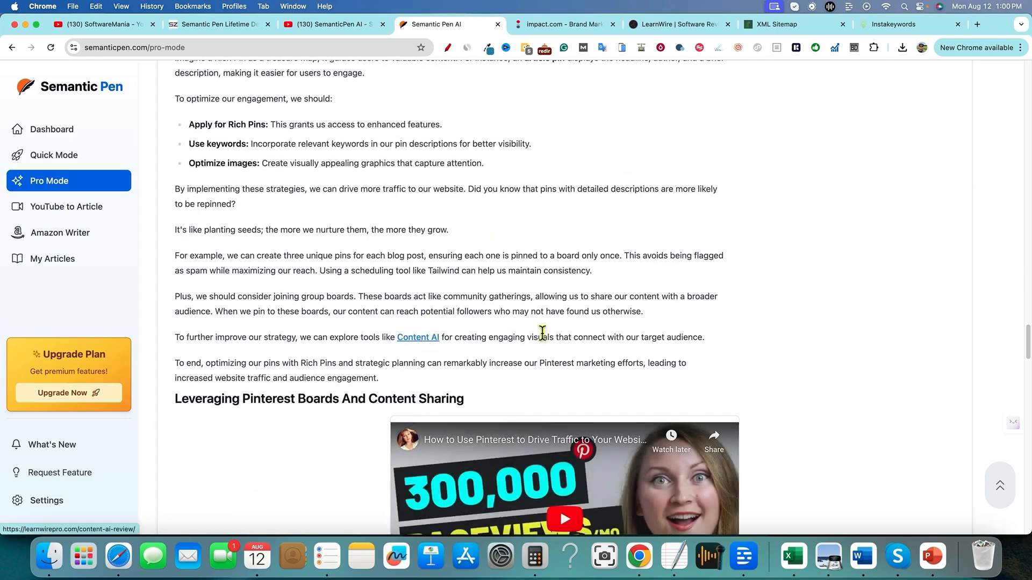
# Review the article from the Pinterest boards section through "Summing Up", checking the link destinations and the completion status
pyautogui.scroll(-14, 541, 334)
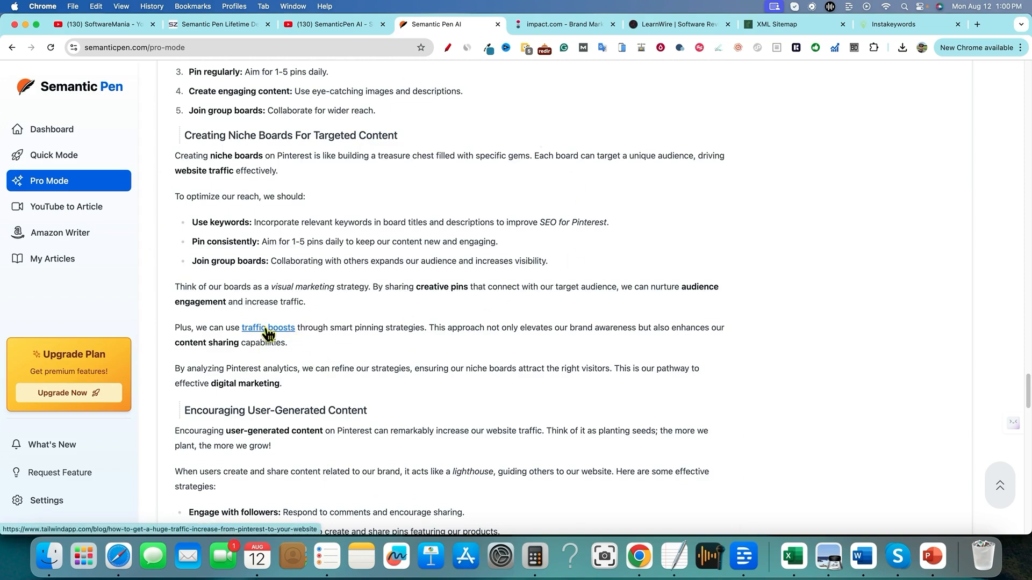
pyautogui.scroll(-3, 268, 334)
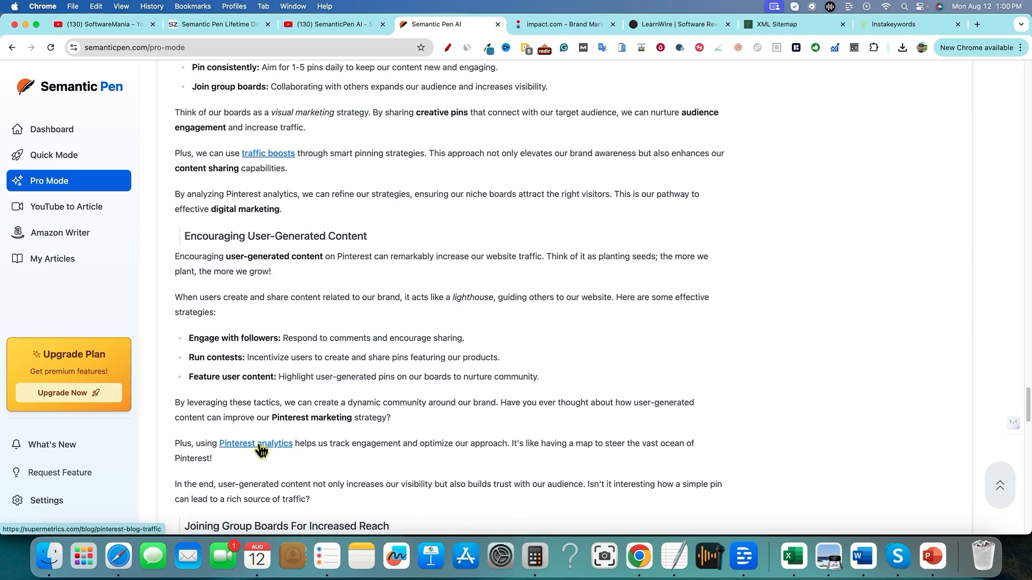
pyautogui.scroll(-8, 362, 409)
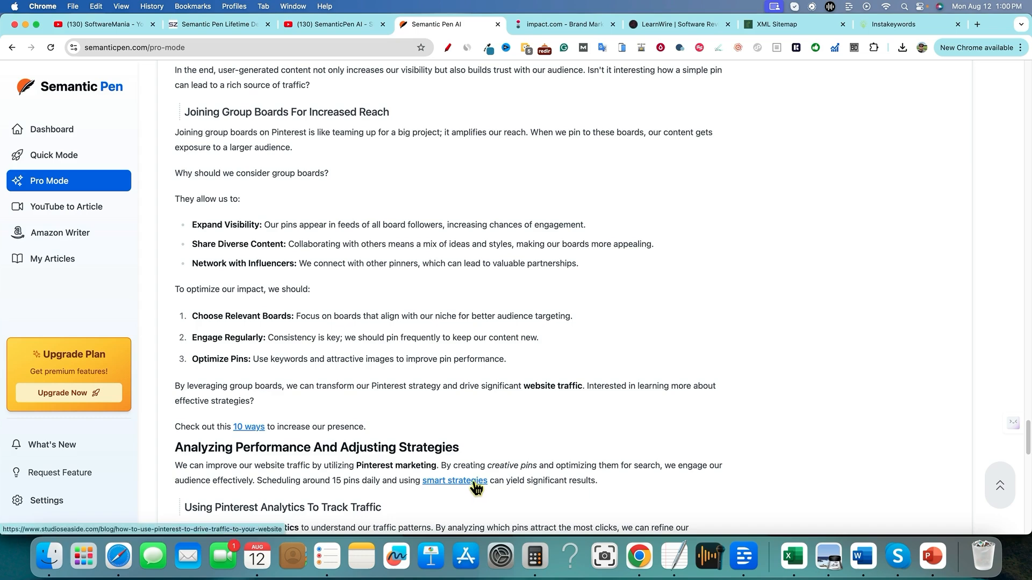
pyautogui.scroll(-6, 476, 488)
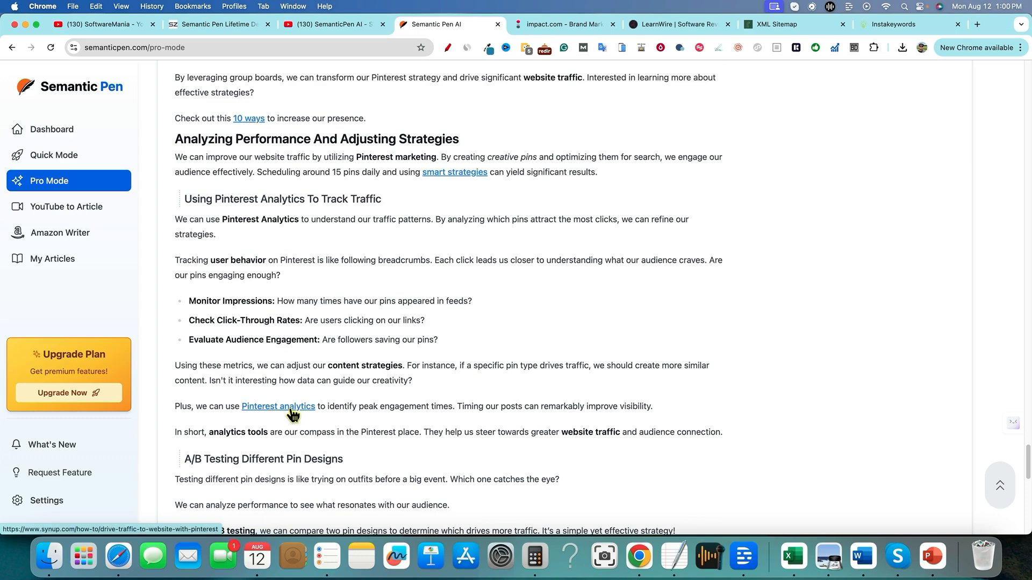
pyautogui.scroll(-6, 425, 409)
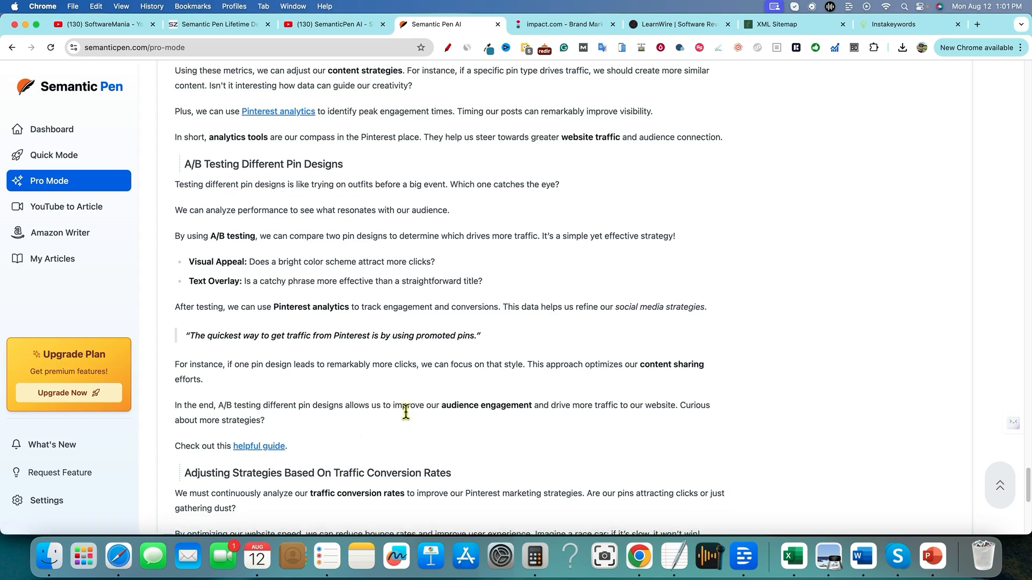
pyautogui.scroll(-5, 407, 413)
pyautogui.scroll(-4, 409, 415)
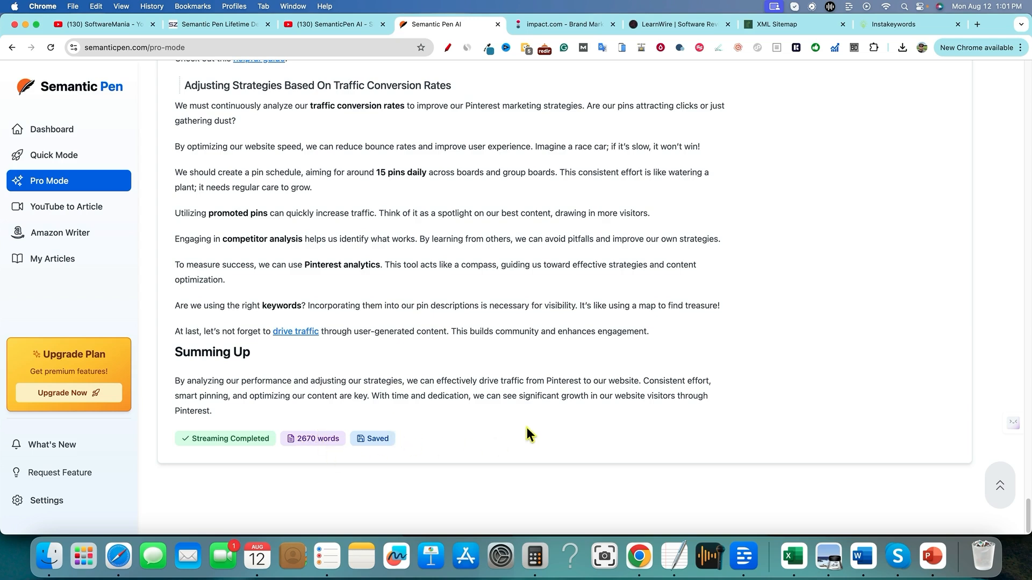
# Review the "Summing Up" paragraph, the table of contents and the key takeaways of the generated article
pyautogui.moveTo(197, 380); pyautogui.dragTo(560, 417)
pyautogui.click(625, 419)
pyautogui.scroll(20, 545, 402)
pyautogui.scroll(15, 530, 397)
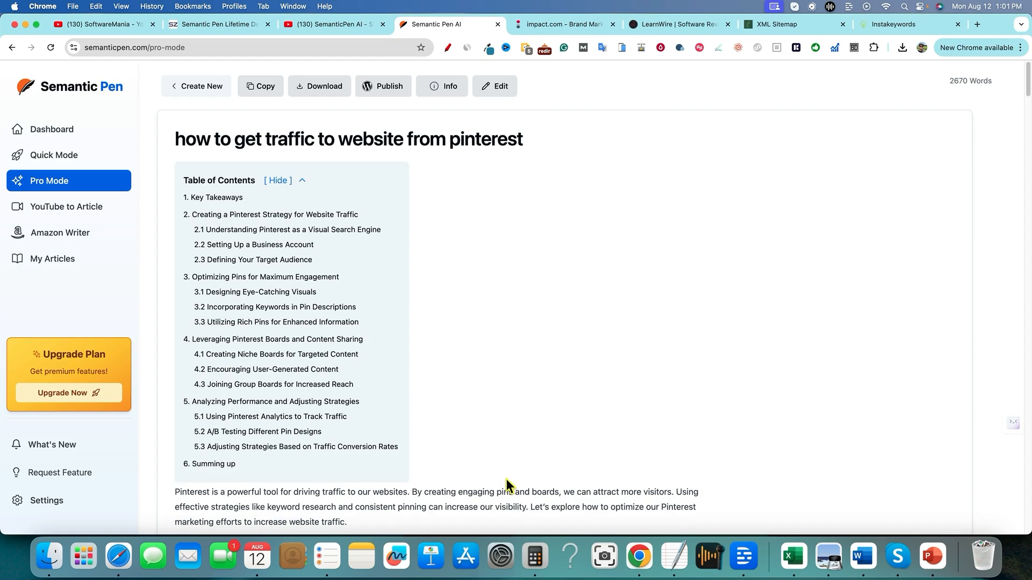
pyautogui.scroll(-2, 511, 457)
pyautogui.scroll(2, 515, 431)
pyautogui.scroll(-5, 533, 402)
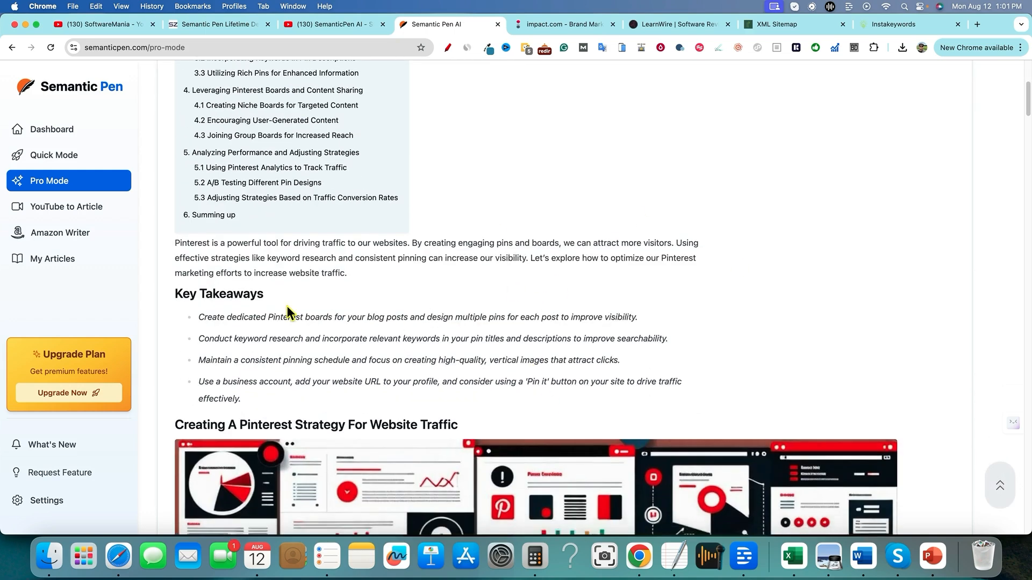
pyautogui.scroll(5, 317, 302)
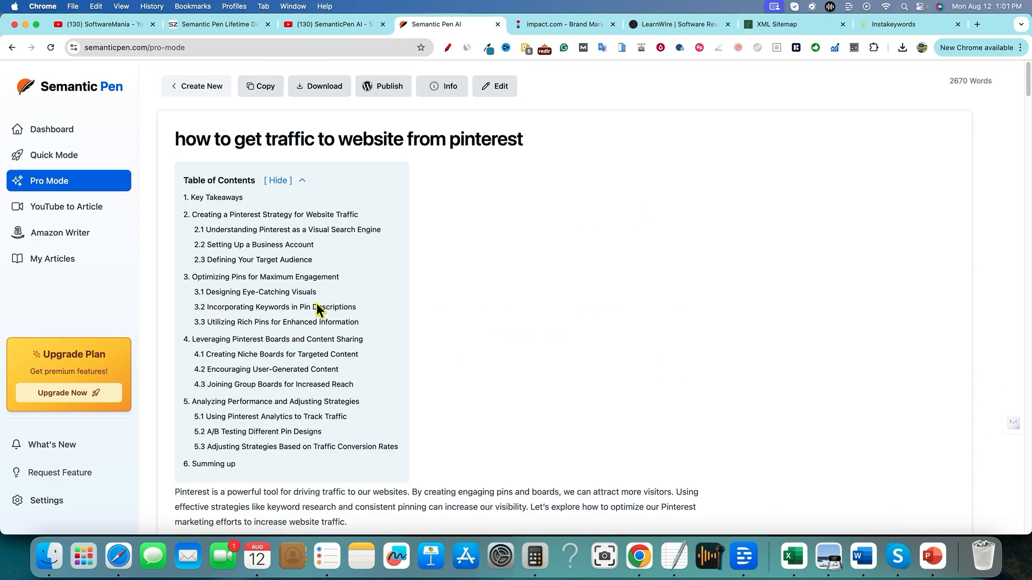
# Examine the article info, including its generation settings and outline, and look over the full article again
pyautogui.click(453, 90)
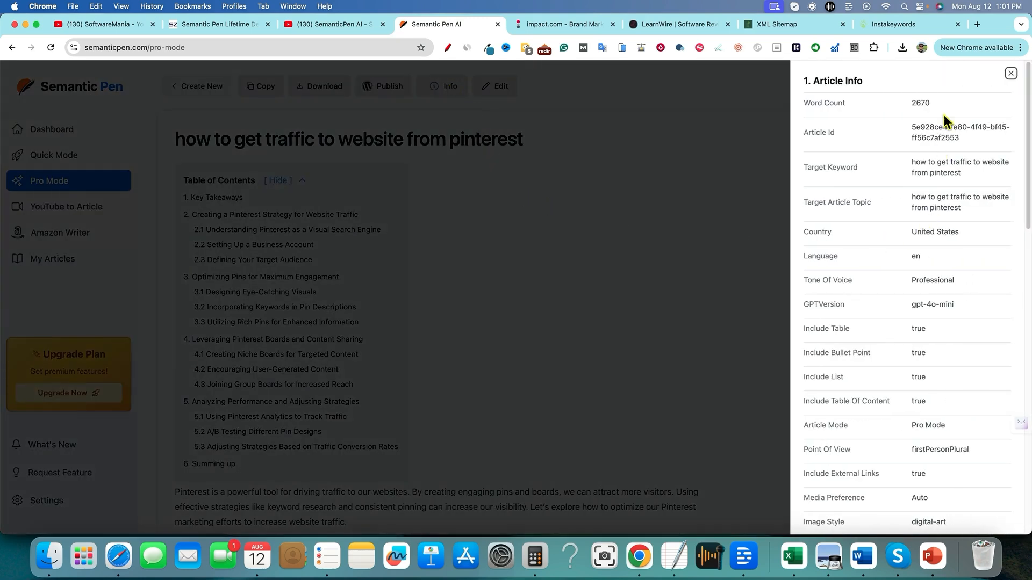
pyautogui.scroll(-10, 944, 424)
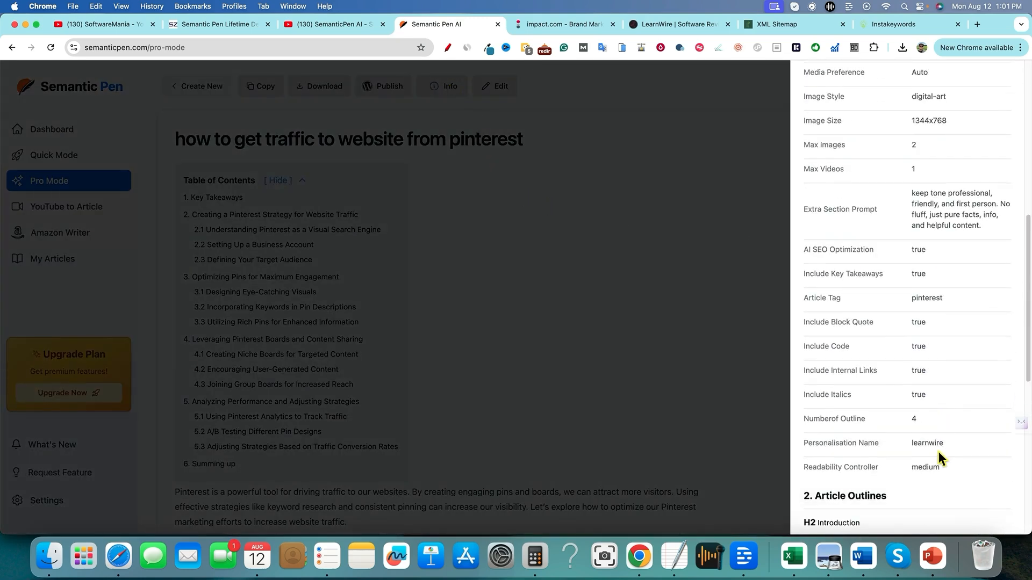
pyautogui.scroll(-5, 910, 386)
pyautogui.click(535, 240)
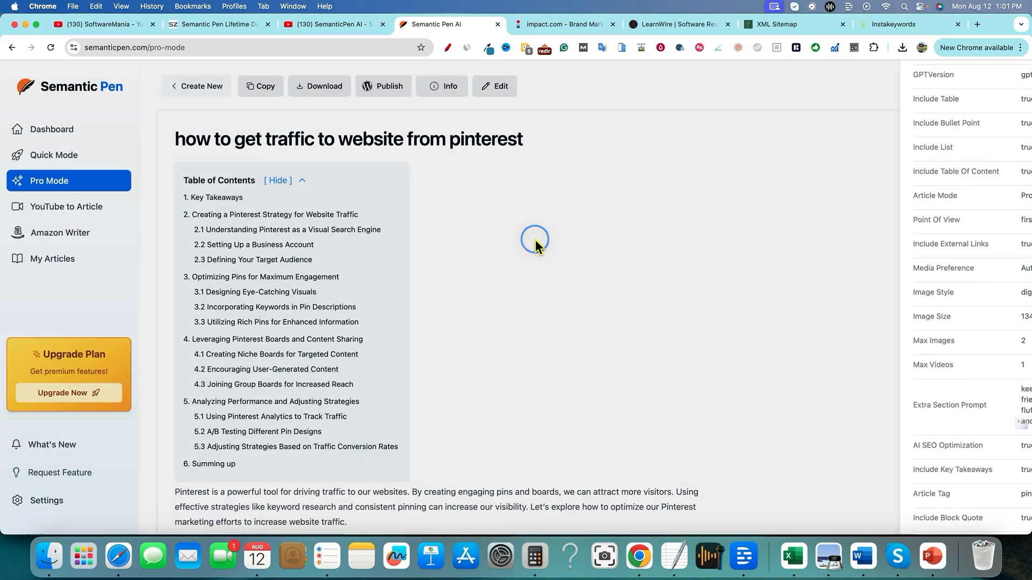
pyautogui.scroll(-20, 438, 263)
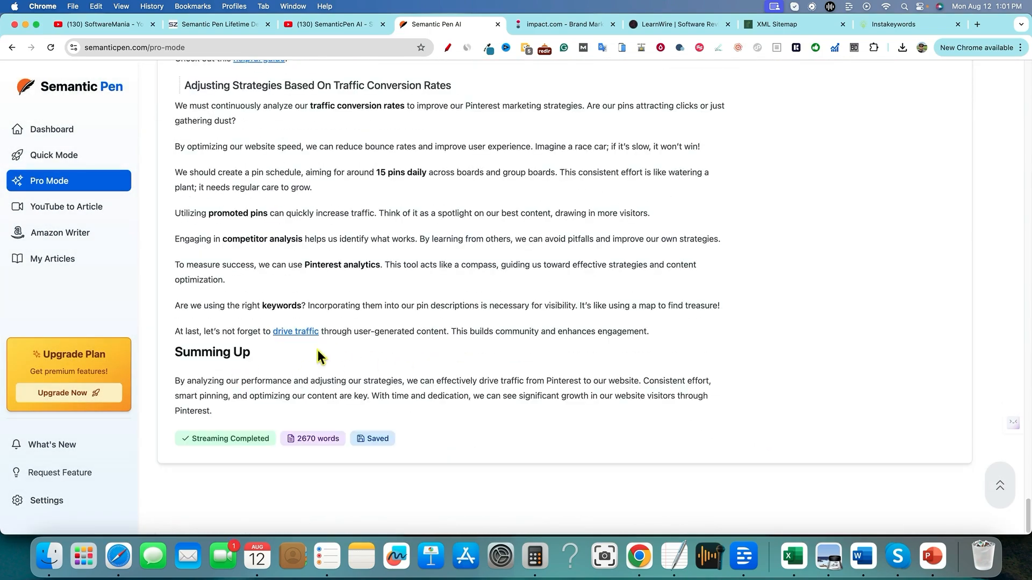
pyautogui.scroll(10, 341, 352)
pyautogui.scroll(20, 354, 351)
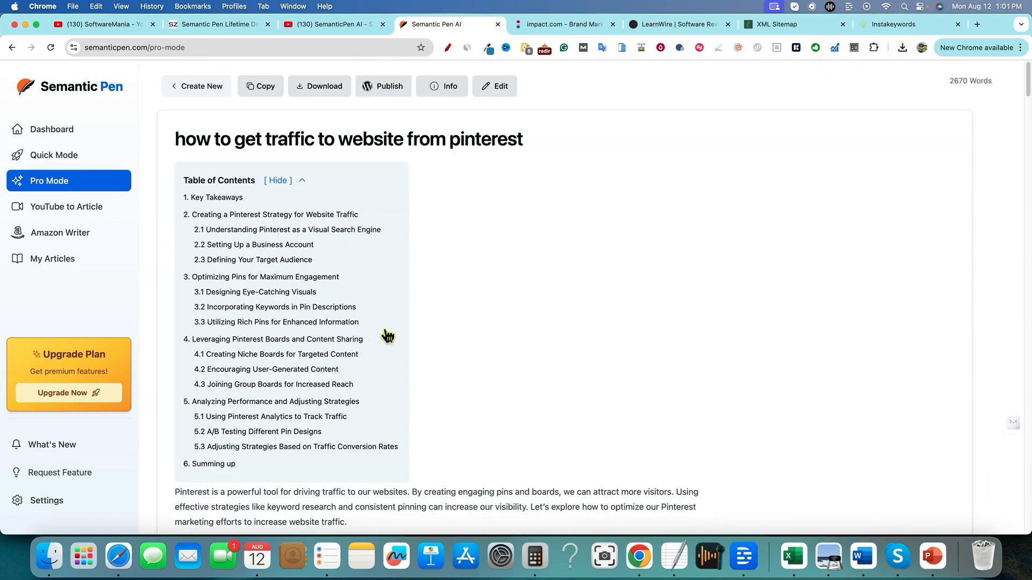
# Open the article for editing and look over its formatting tools, image and content
pyautogui.click(499, 86)
pyautogui.scroll(-5, 622, 404)
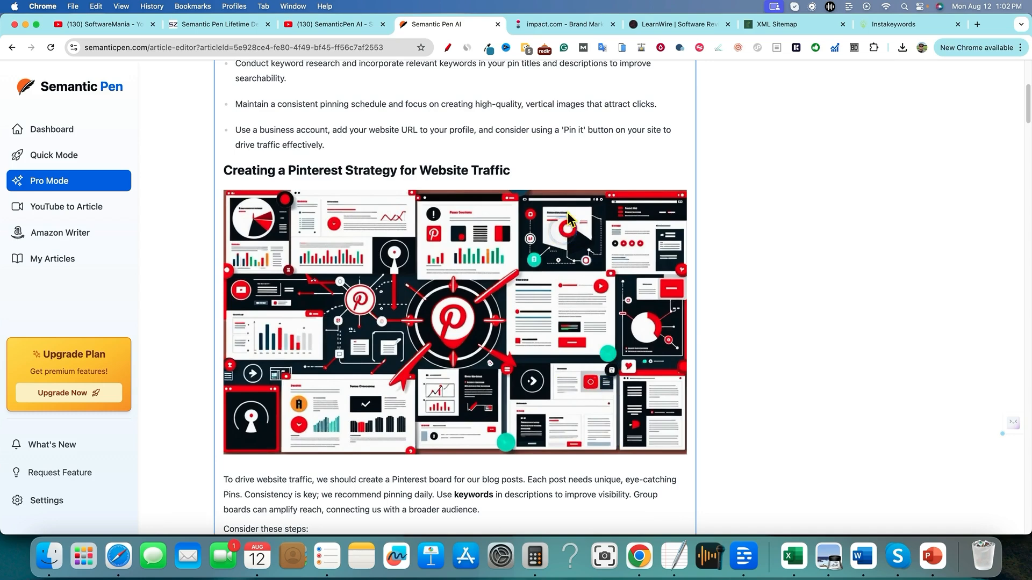
pyautogui.scroll(4, 500, 339)
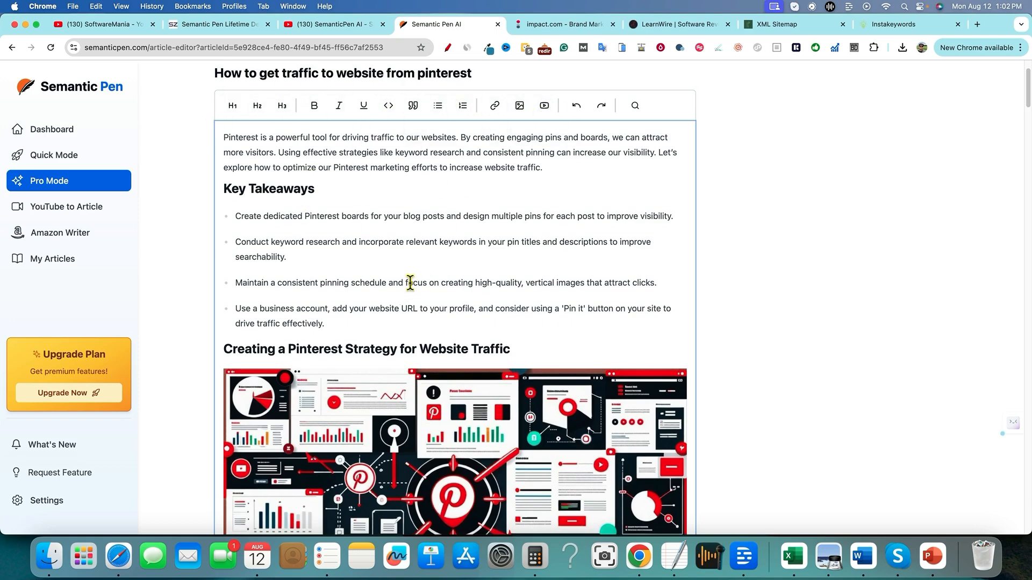
pyautogui.scroll(-20, 455, 323)
pyautogui.scroll(20, 450, 352)
pyautogui.scroll(10, 451, 352)
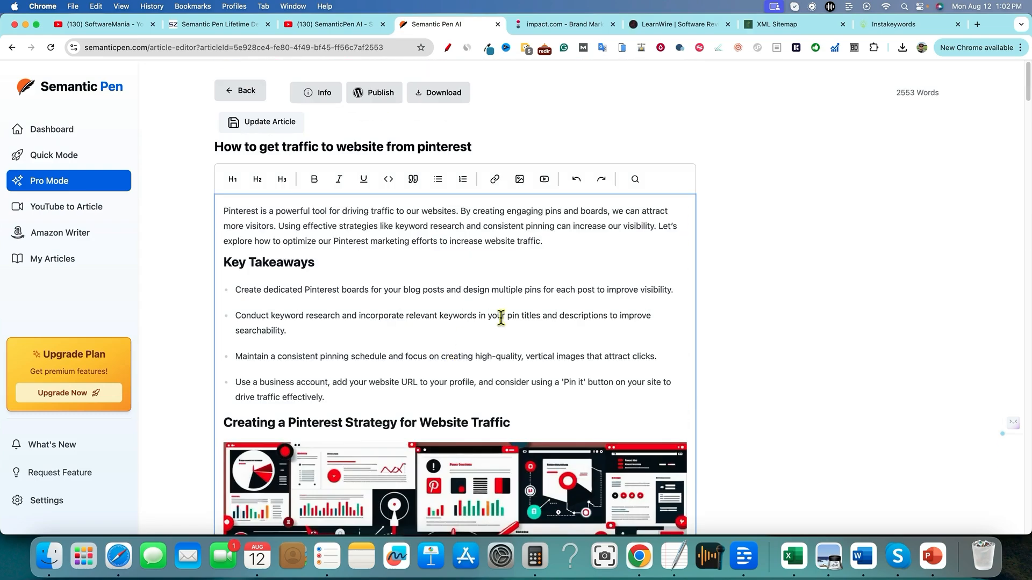
# Leave the editor for the My Articles list and view the saved Pinterest article from there
pyautogui.click(237, 88)
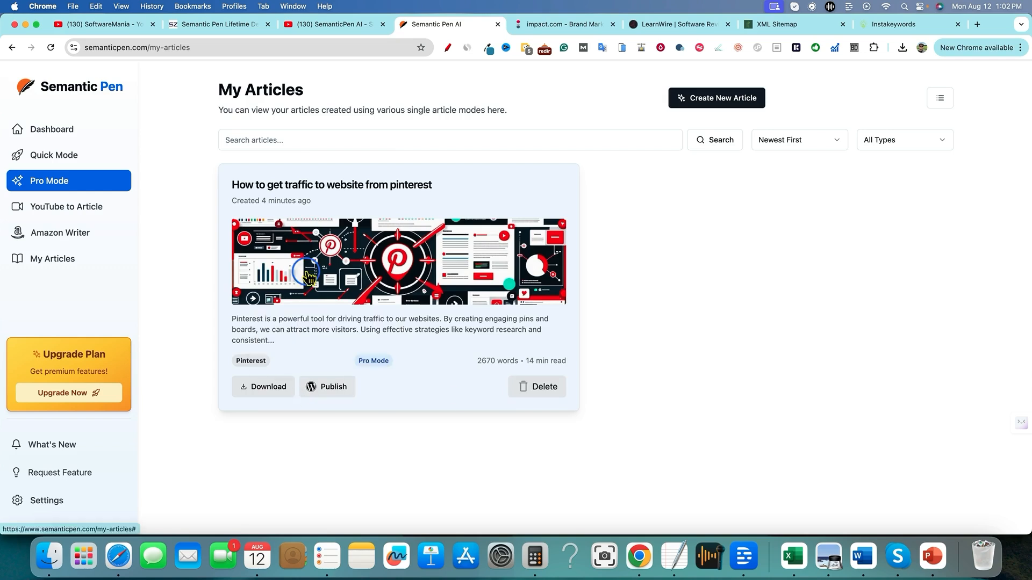
pyautogui.click(303, 266)
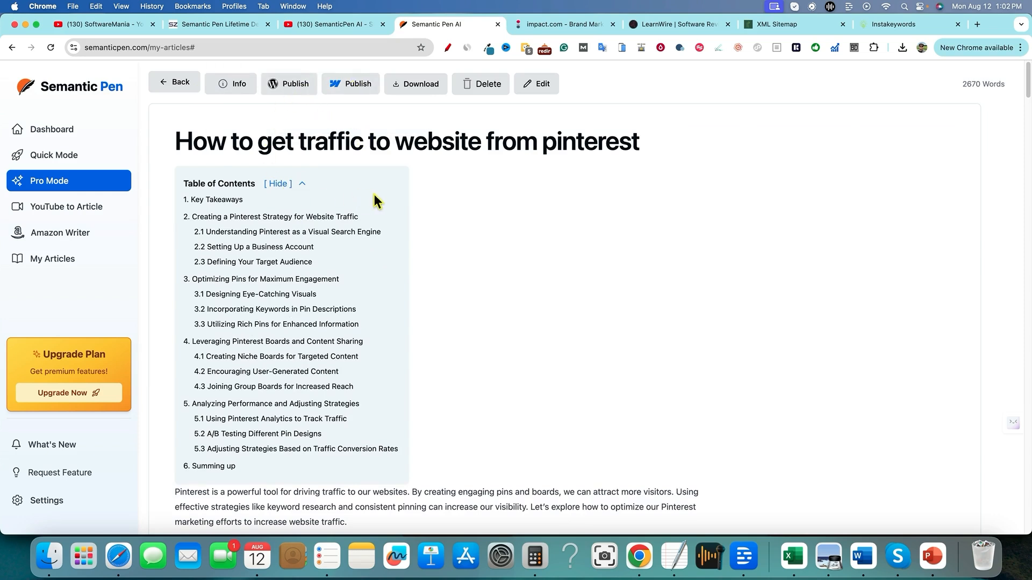
pyautogui.click(177, 82)
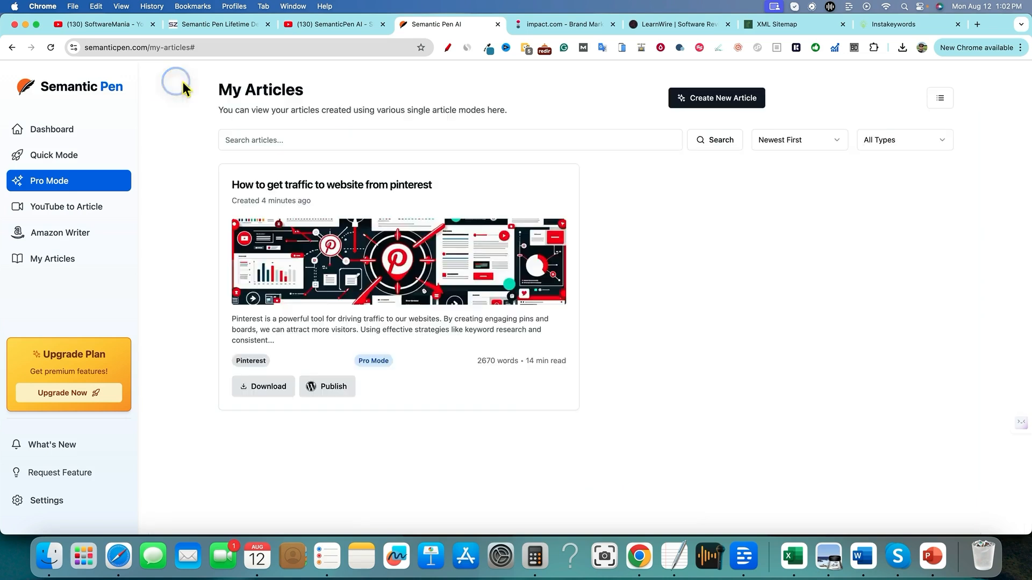
# Download the saved Pinterest article in Markdown format and open the downloaded file
pyautogui.click(279, 391)
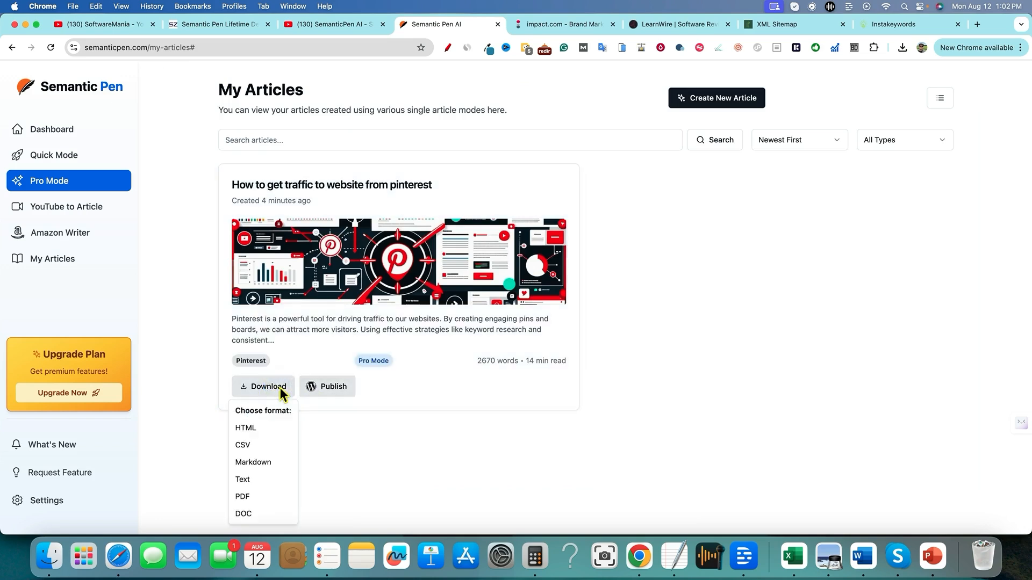
pyautogui.click(257, 463)
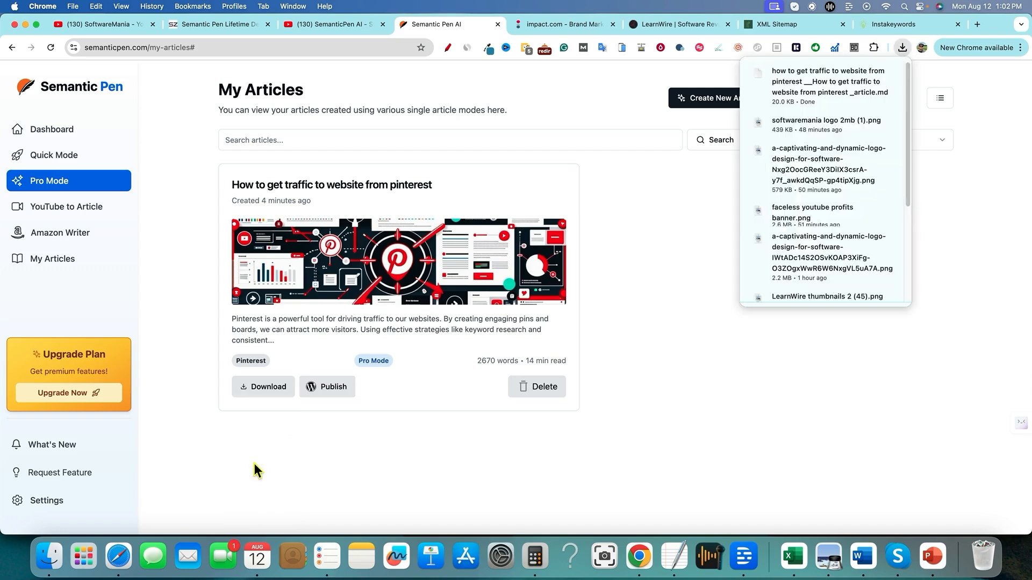
pyautogui.click(806, 85)
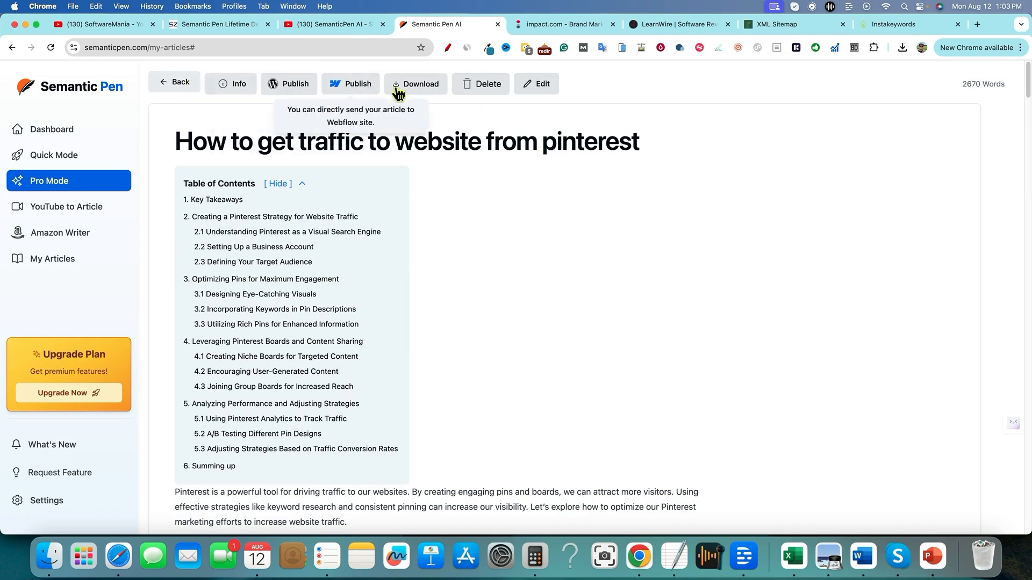
# Copy the opened article's text from the introduction through the end of the "Summing Up" section
pyautogui.scroll(-20, 389, 337)
pyautogui.scroll(20, 392, 343)
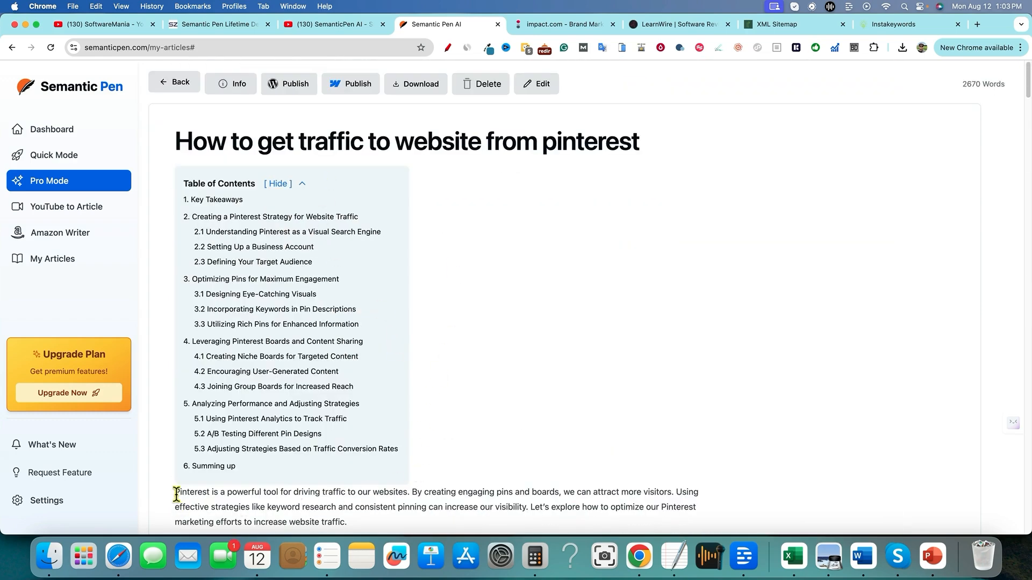
pyautogui.moveTo(172, 495); pyautogui.dragTo(403, 471)
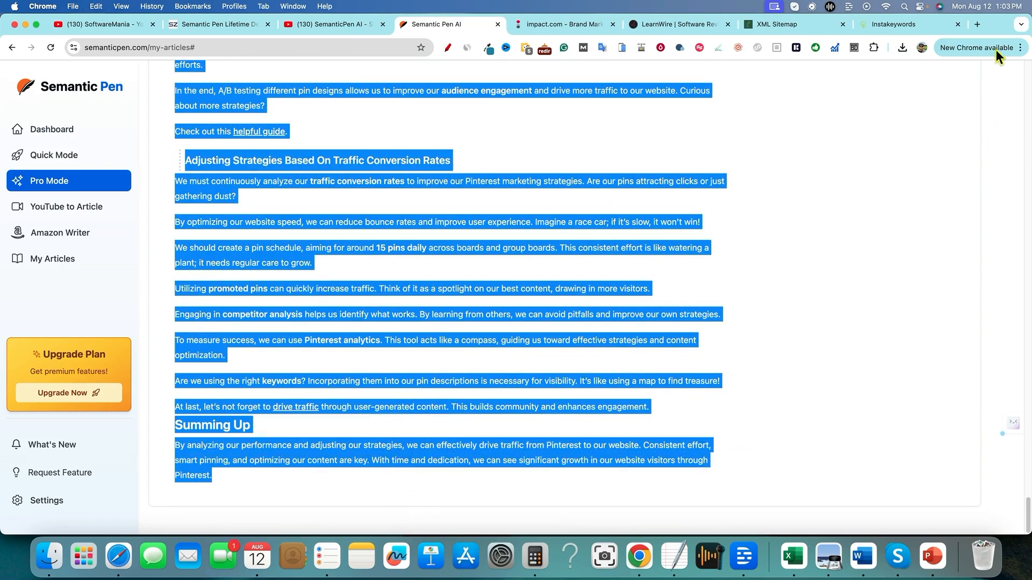
# Log in to the WordPress admin at learnwirepro.com/wp-admin in a new tab and postpone the administration email verification
pyautogui.click(977, 25)
pyautogui.write('learnwirepro.com')
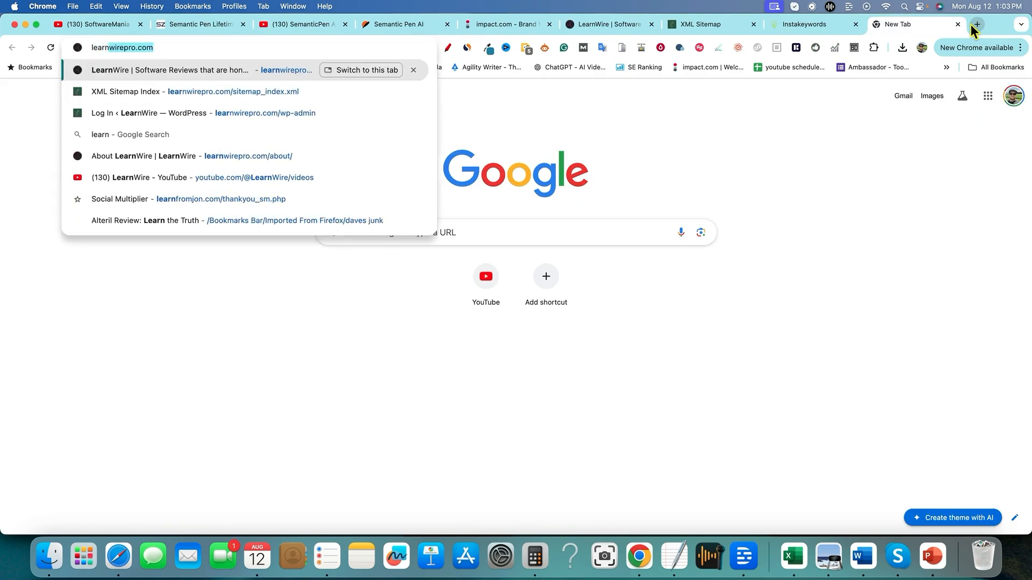
pyautogui.press('Down')
pyautogui.press('Down')
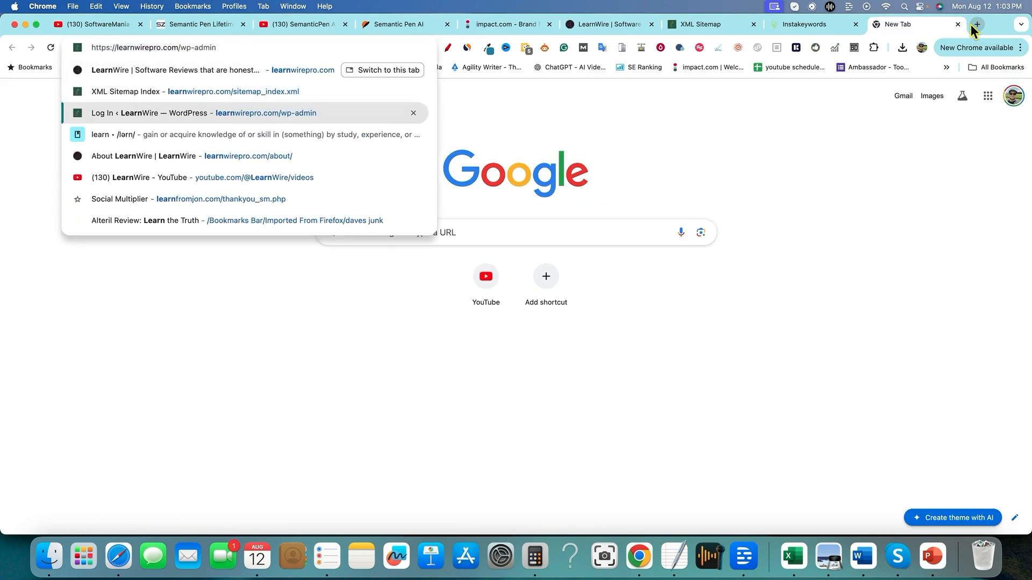
pyautogui.press('Return')
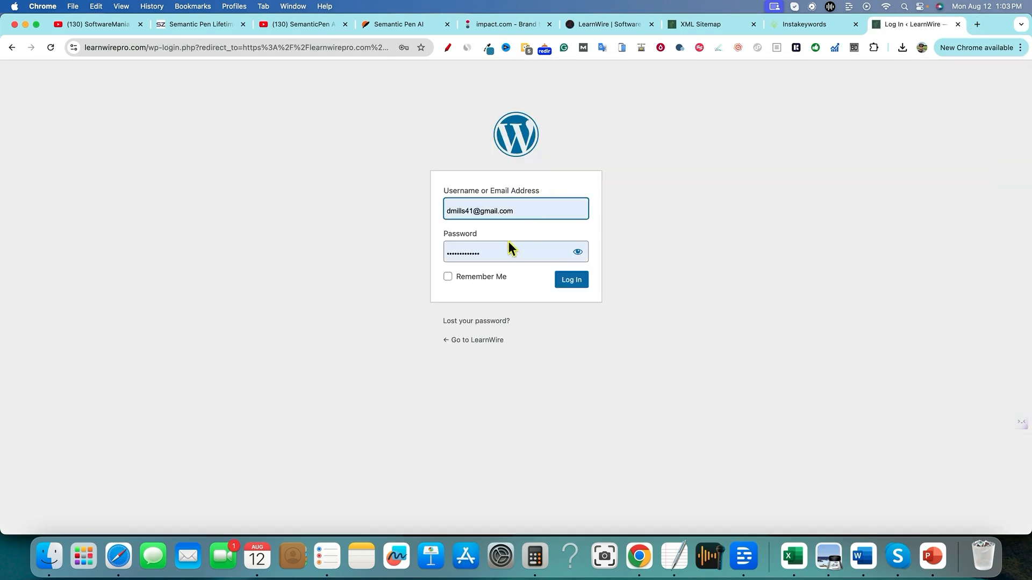
pyautogui.click(562, 280)
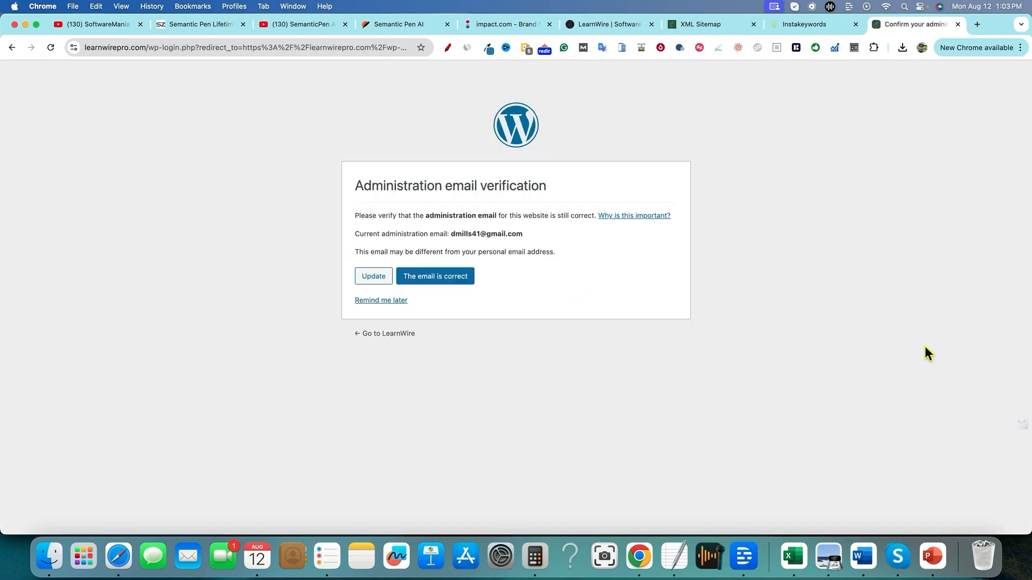
pyautogui.click(382, 300)
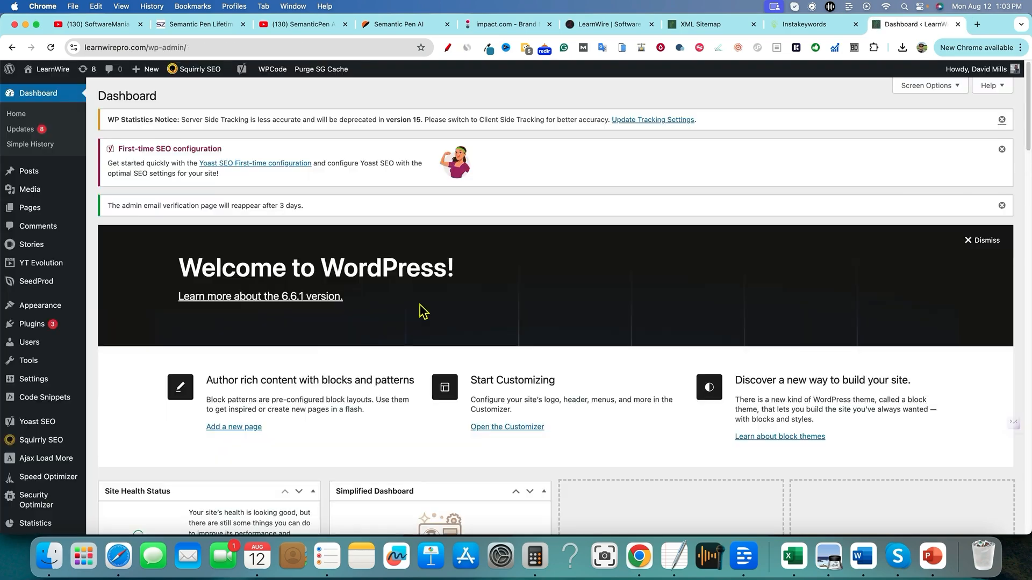
# Create a new WordPress post and paste the copied article into its body
pyautogui.scroll(-15, 420, 311)
pyautogui.scroll(15, 421, 312)
pyautogui.scroll(-20, 420, 312)
pyautogui.scroll(20, 118, 194)
pyautogui.moveTo(145, 69)
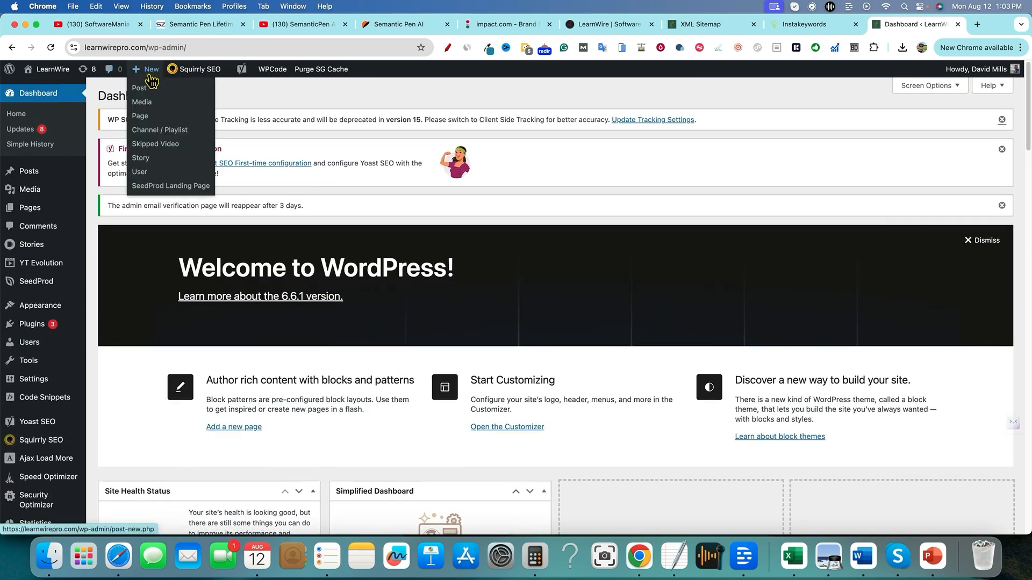
pyautogui.click(143, 90)
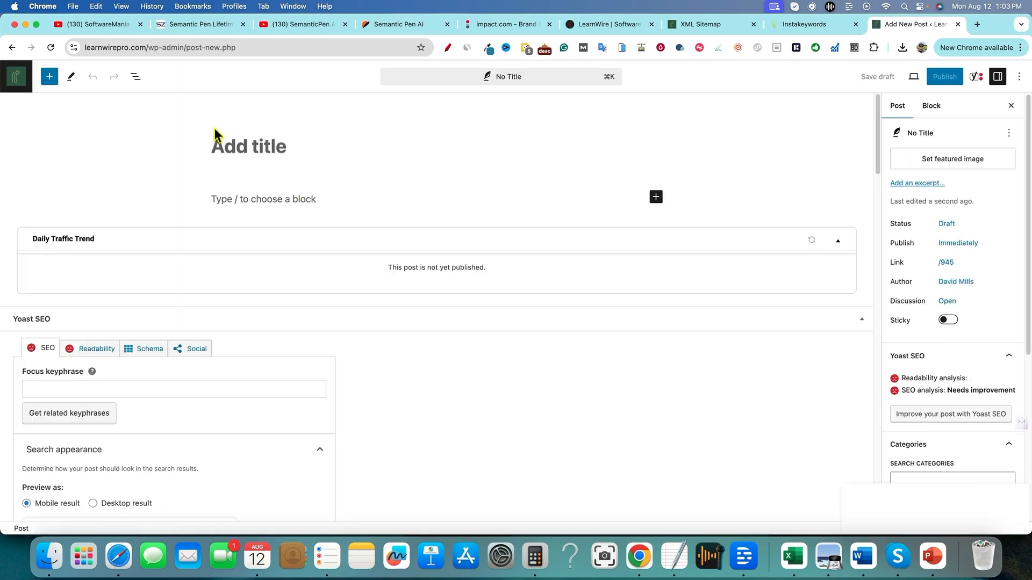
pyautogui.click(224, 200)
pyautogui.press('super+v')
# Examine the pasted post from end to start, checking its formatting, links, embedded video and images
pyautogui.scroll(10, 507, 203)
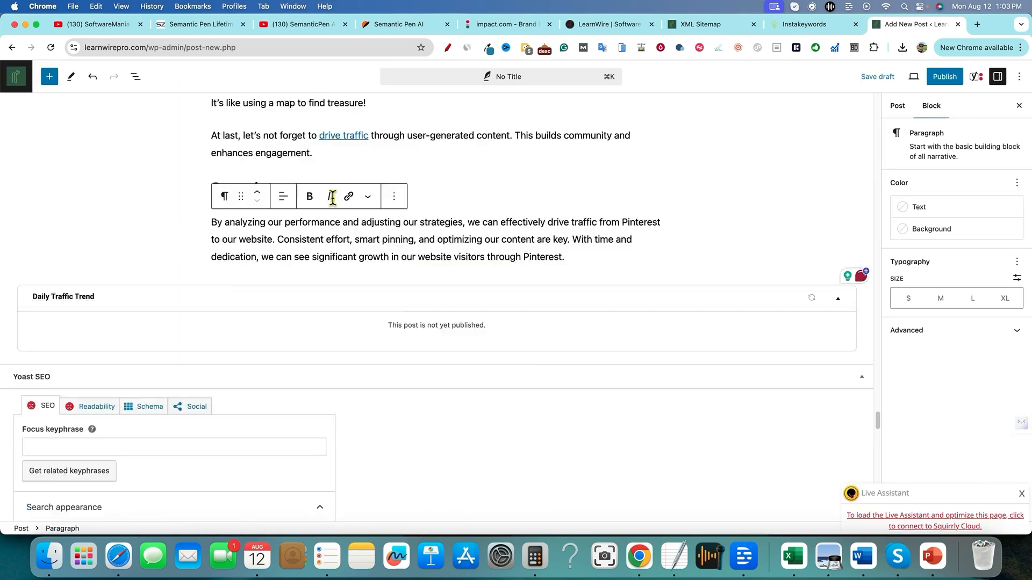
pyautogui.scroll(15, 512, 238)
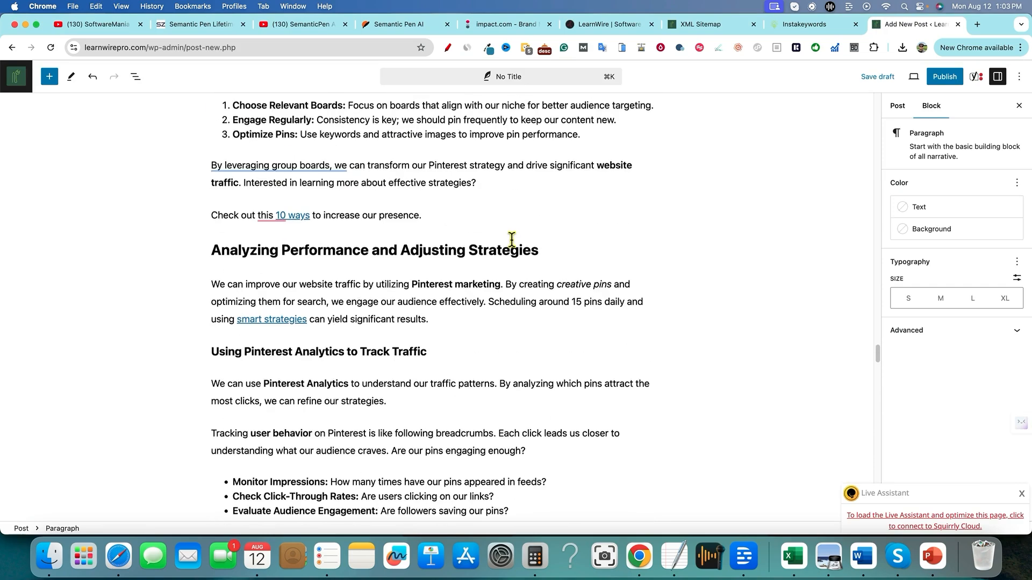
pyautogui.scroll(15, 392, 307)
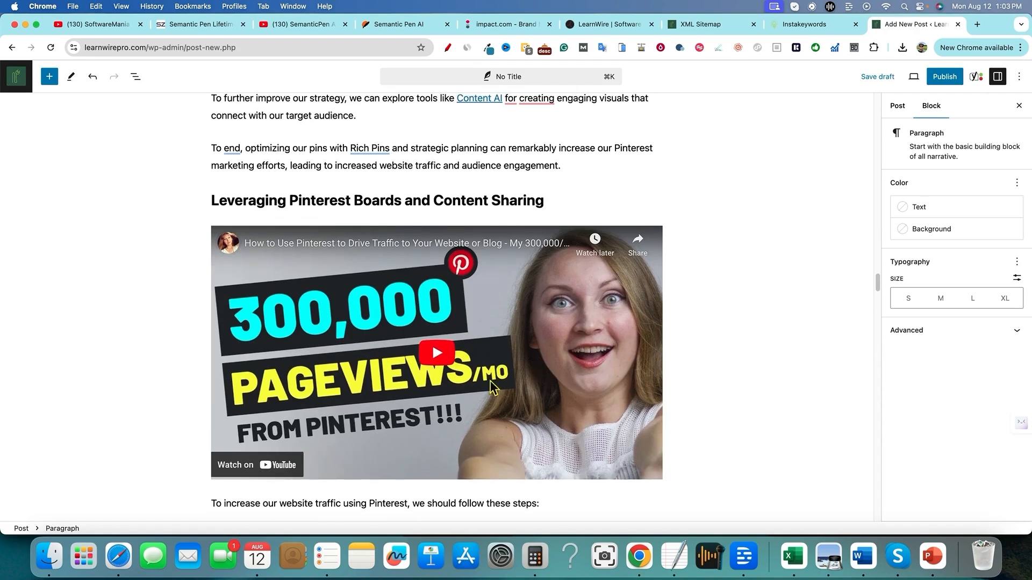
pyautogui.scroll(1, 388, 380)
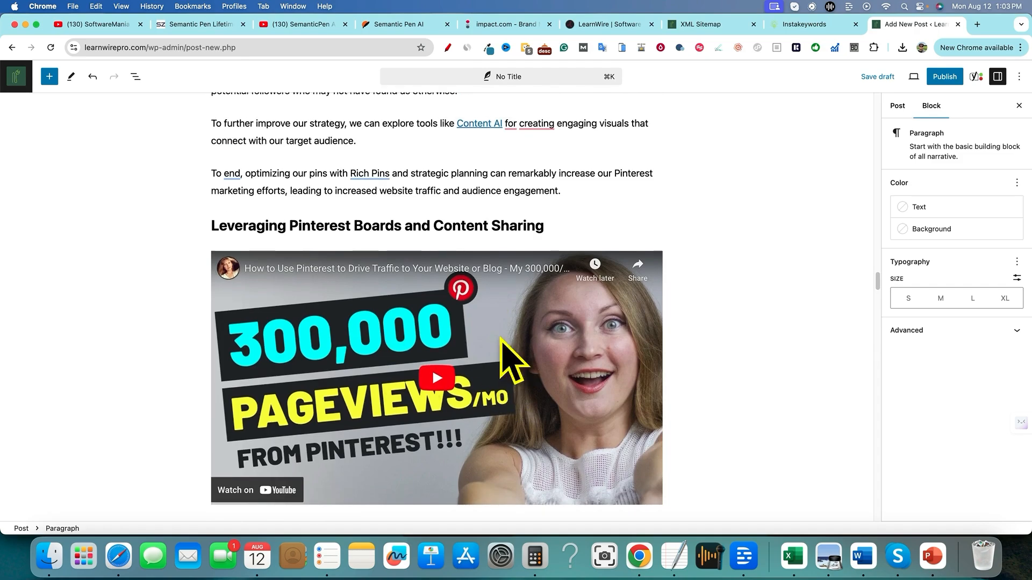
pyautogui.scroll(15, 503, 364)
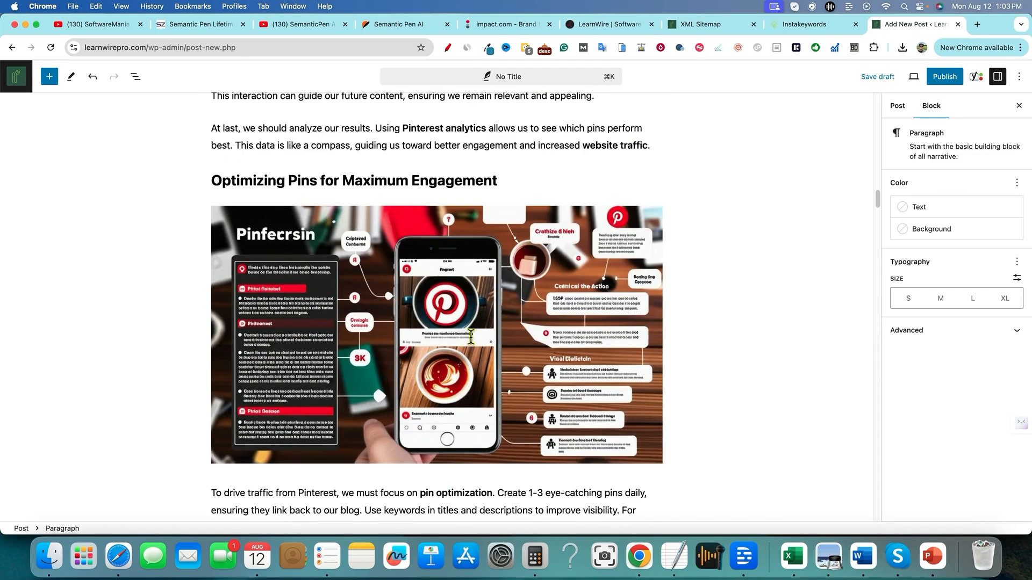
pyautogui.scroll(15, 472, 337)
pyautogui.scroll(-3, 472, 341)
pyautogui.scroll(3, 472, 341)
pyautogui.click(591, 300)
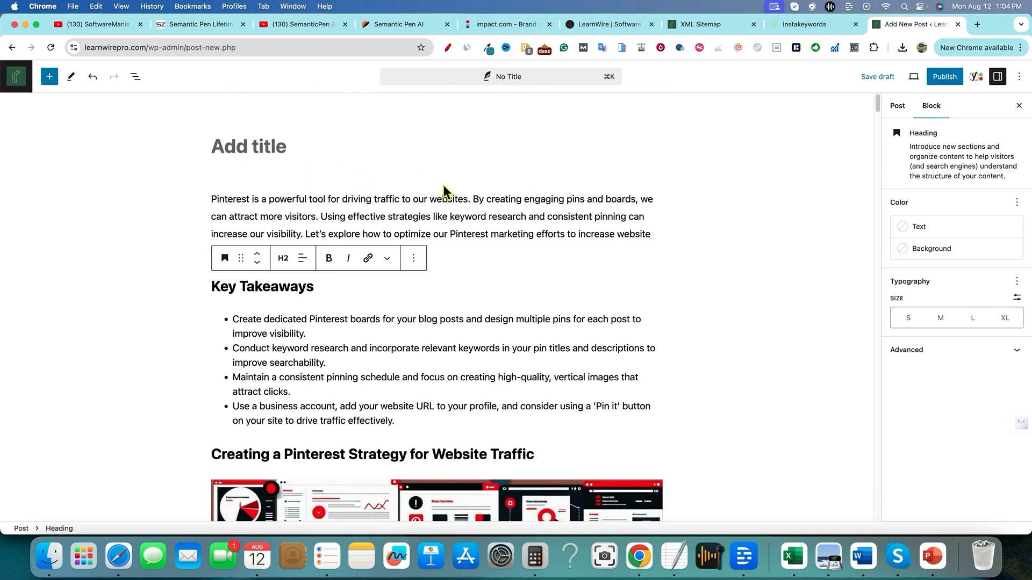
pyautogui.click(794, 197)
# Open the Hemingway Editor at hemingwayapp.com in a new tab and clear all of its existing text
pyautogui.click(977, 25)
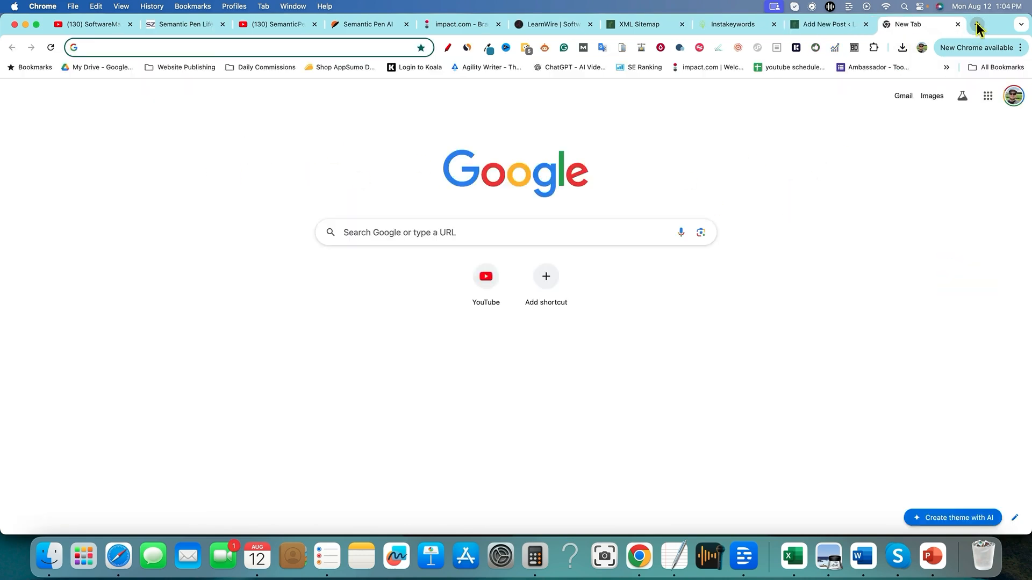
pyautogui.write('he')
pyautogui.press('Return')
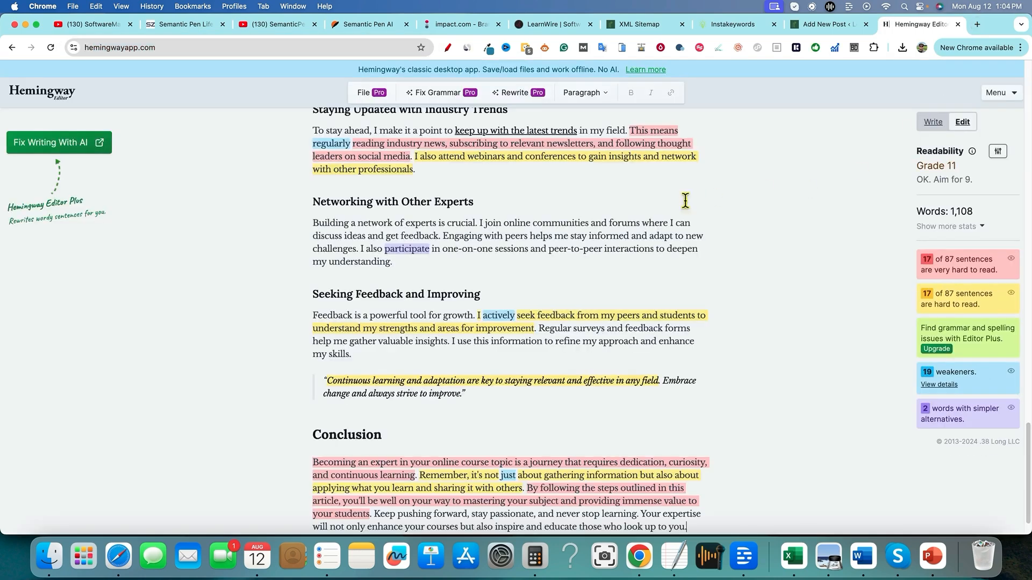
pyautogui.press('super+a')
pyautogui.press('BackSpace')
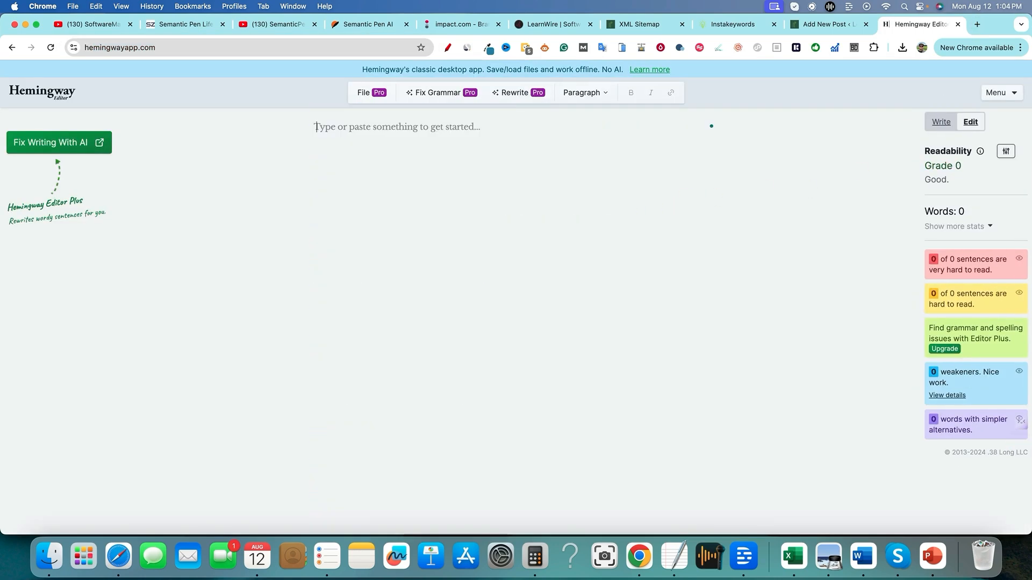
# Paste the copied article into the empty Hemingway Editor and check its readability grade
pyautogui.press('super+v')
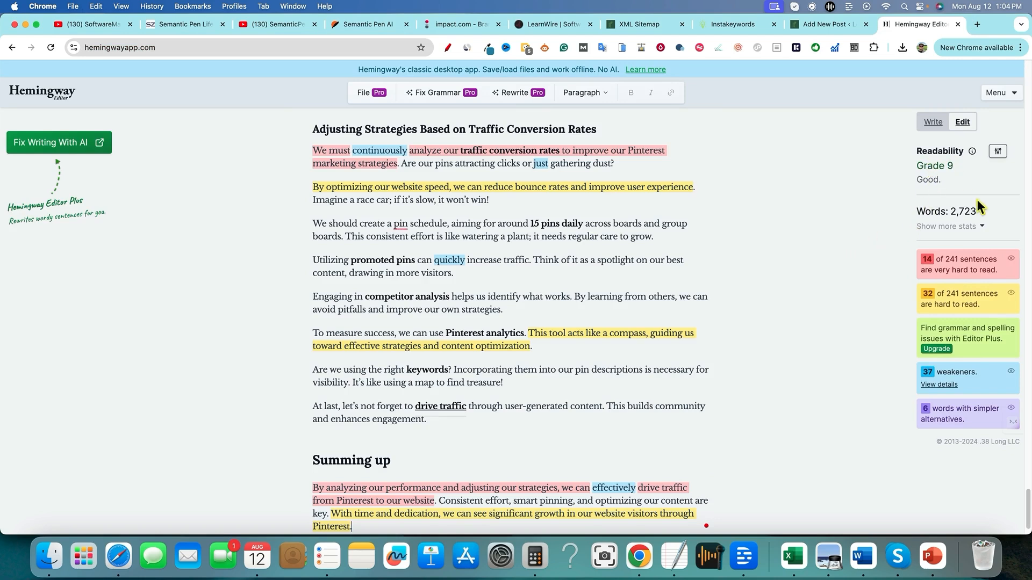
pyautogui.moveTo(918, 165); pyautogui.dragTo(954, 167)
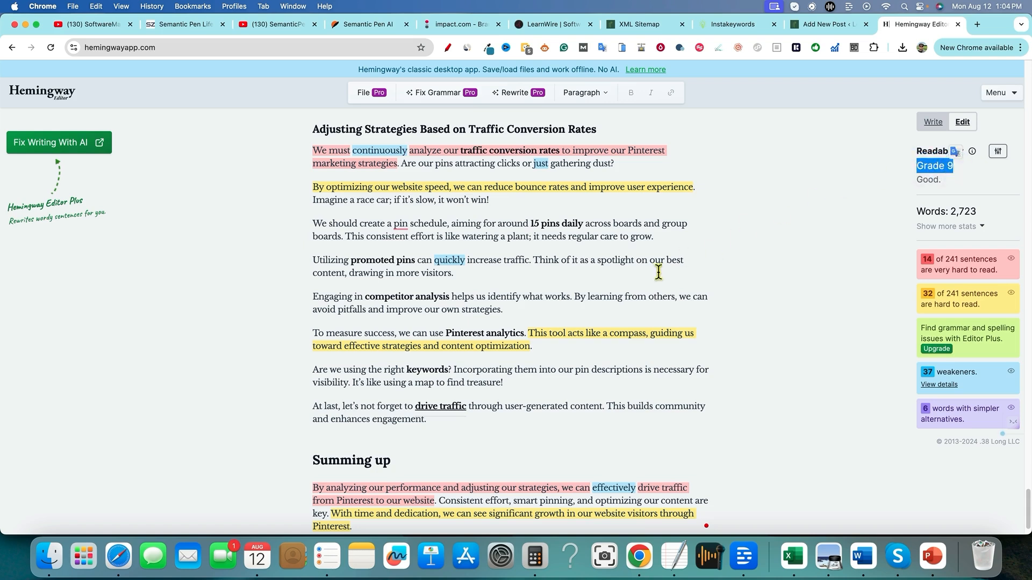
# Search for gptzero in a new tab, open the ZeroGPT detector at zerogpt.com and paste the article into its text box
pyautogui.click(976, 24)
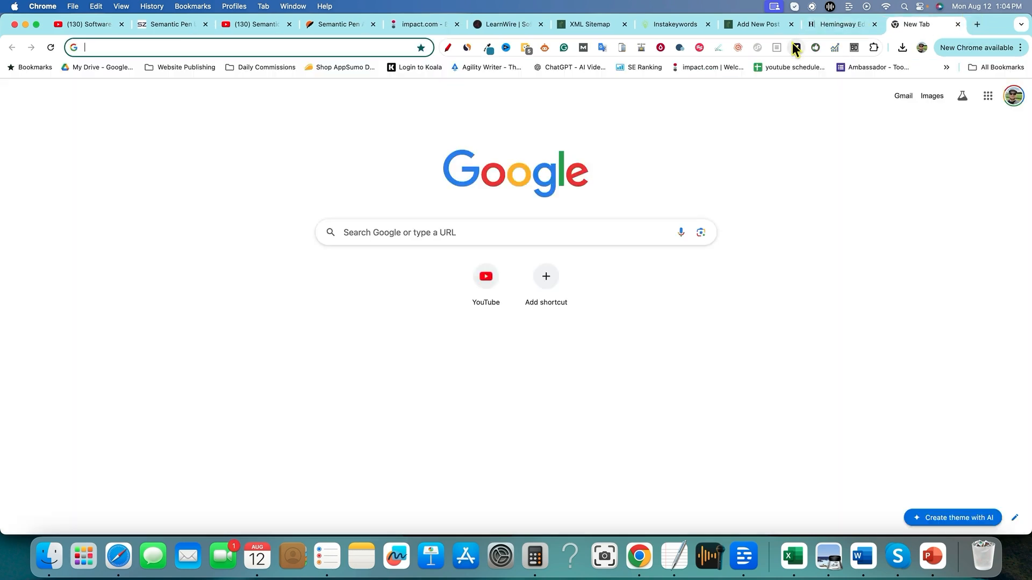
pyautogui.write('gpt')
pyautogui.click(125, 113)
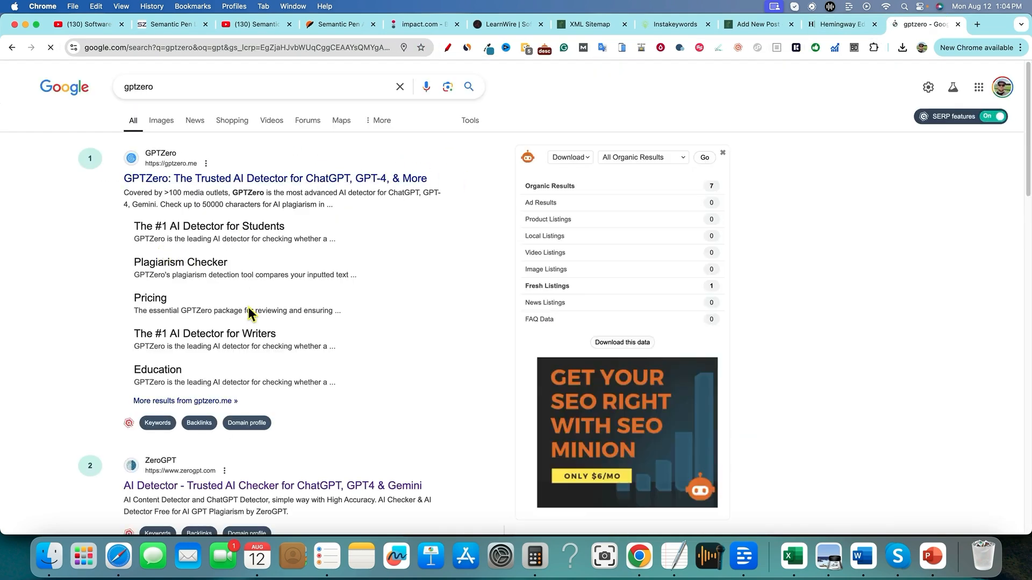
pyautogui.click(230, 485)
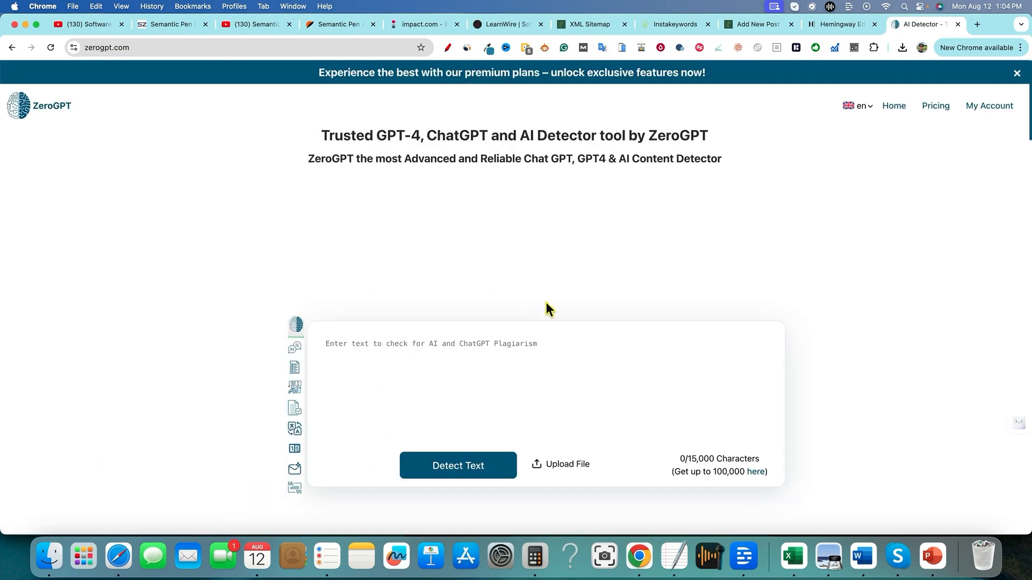
pyautogui.click(385, 365)
pyautogui.press('cmd+v')
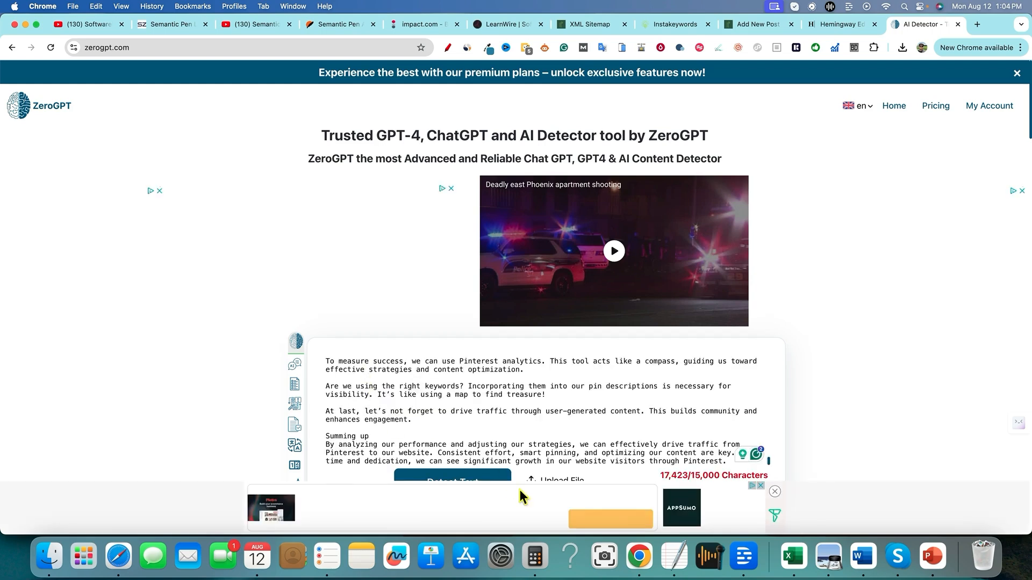
# Delete the end of the pasted article to fit the 15,000-character limit and run the AI text detection
pyautogui.scroll(-4, 499, 427)
pyautogui.click(469, 304)
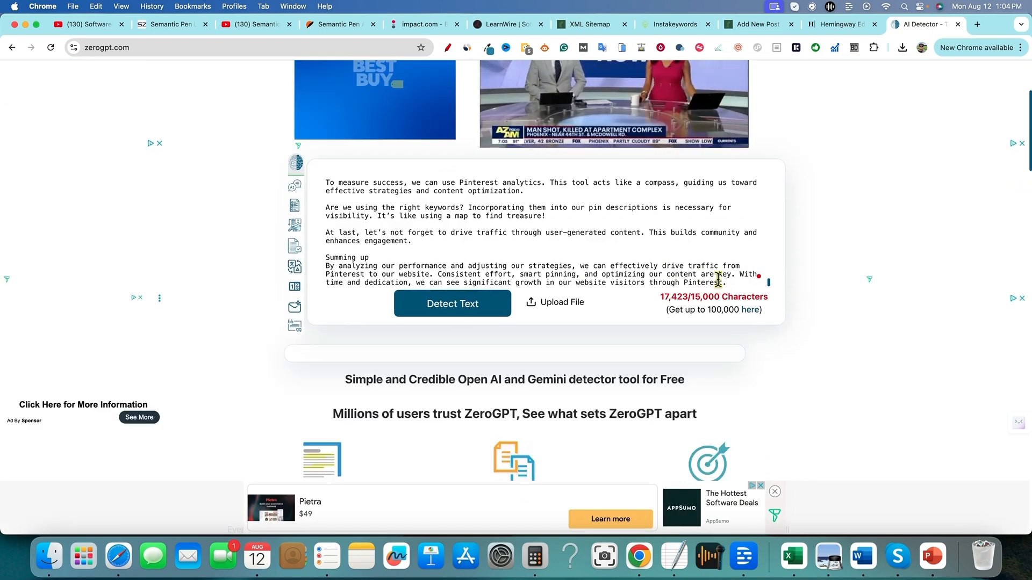
pyautogui.moveTo(731, 282); pyautogui.dragTo(325, 215)
pyautogui.press('BackSpace')
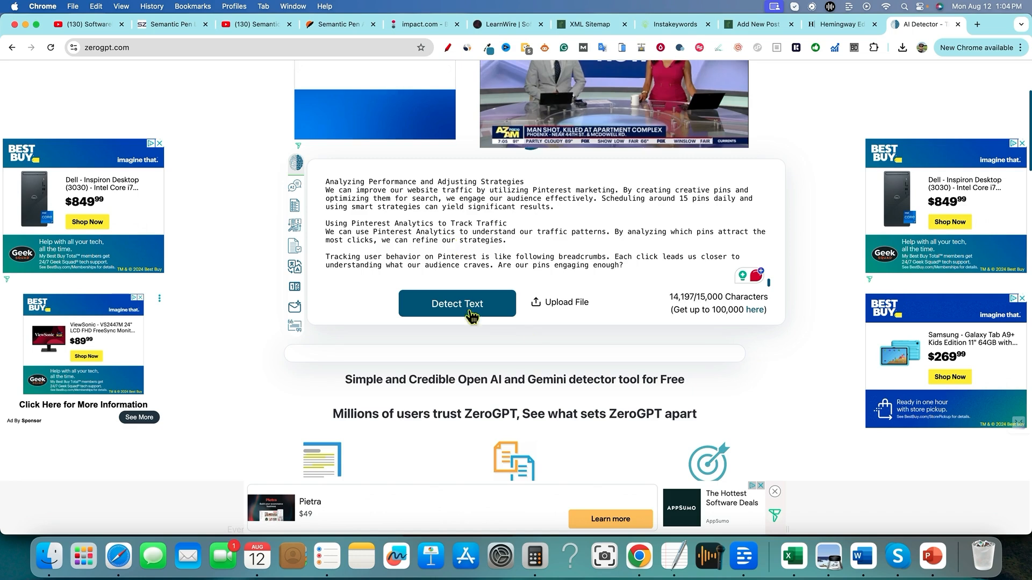
pyautogui.click(499, 312)
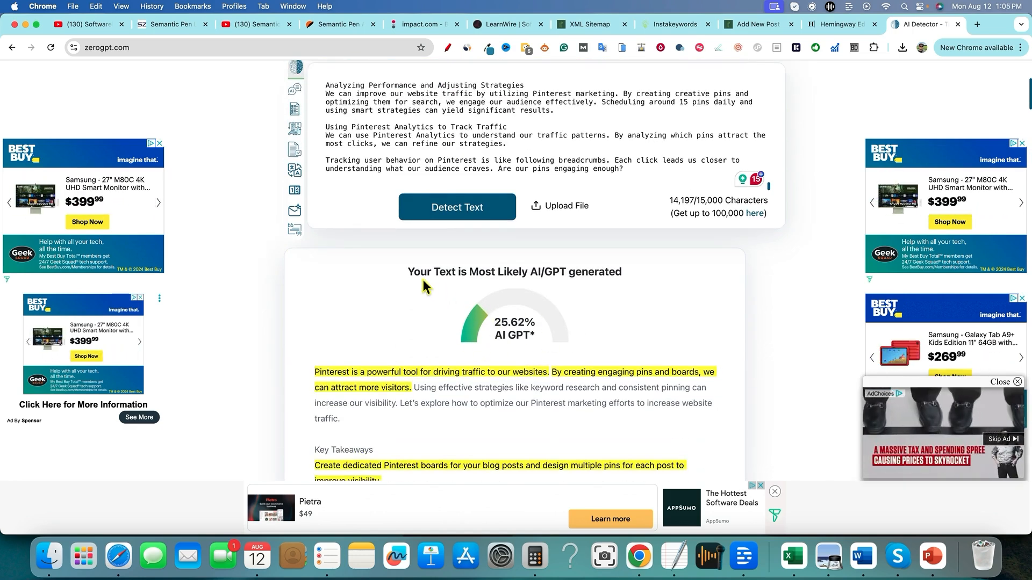
# Examine the ZeroGPT verdict, AI percentage and highlighted sentences throughout the article
pyautogui.moveTo(412, 272); pyautogui.dragTo(662, 269)
pyautogui.click(704, 317)
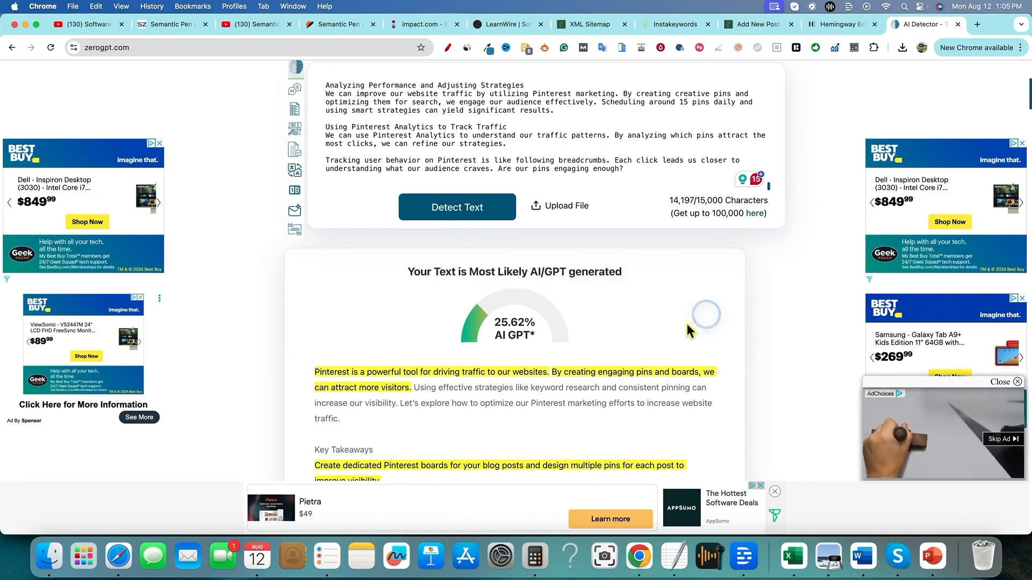
pyautogui.scroll(-4, 534, 335)
pyautogui.scroll(-20, 534, 335)
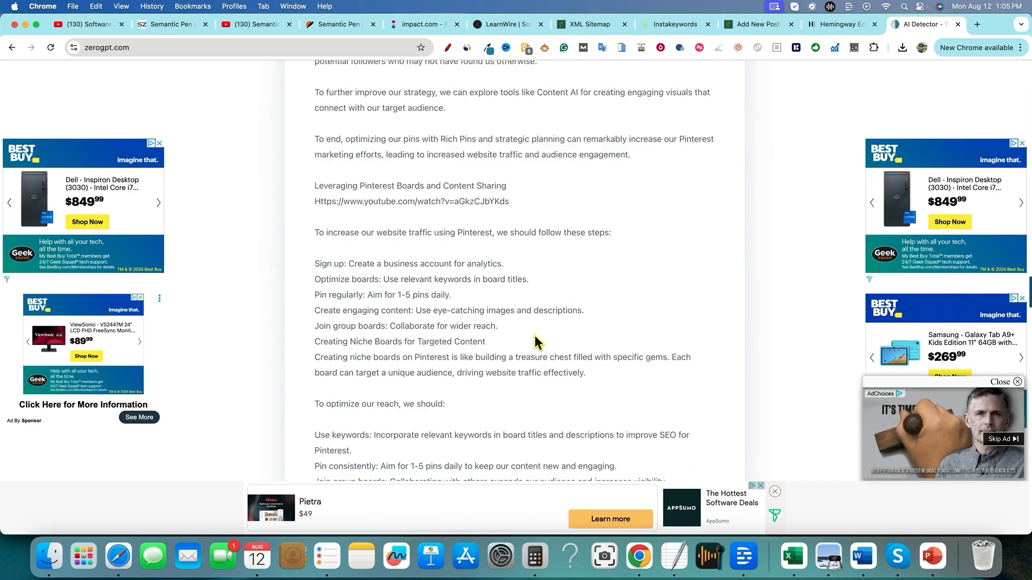
pyautogui.scroll(20, 534, 336)
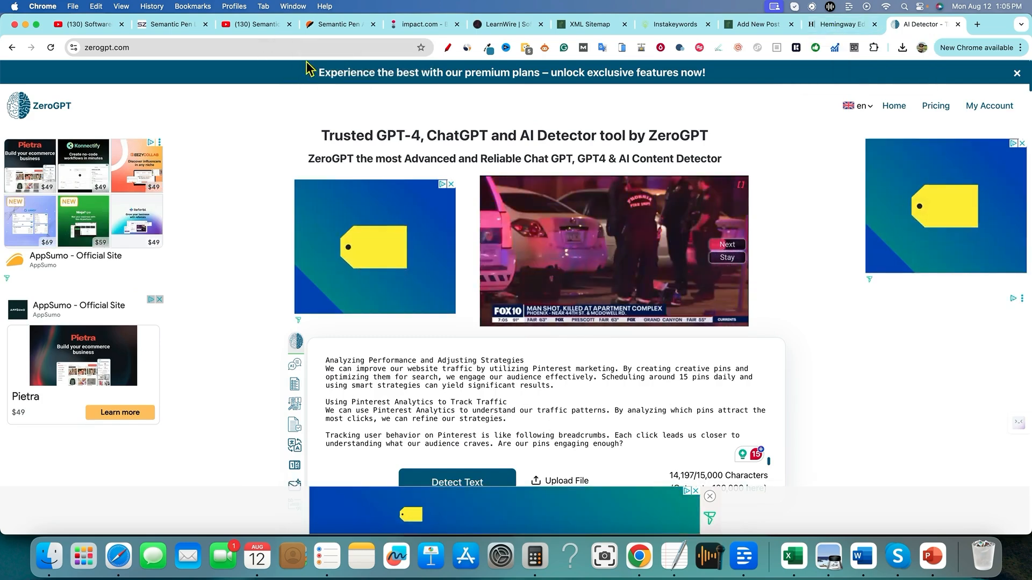
# Examine the Semantic Pen deal page on SaaSZilla, comparing its pricing, highlights and listed alternatives such as TryJournalist AI and Koala AI
pyautogui.click(340, 24)
pyautogui.click(172, 25)
pyautogui.scroll(10, 426, 294)
pyautogui.scroll(-3, 425, 295)
pyautogui.scroll(15, 426, 294)
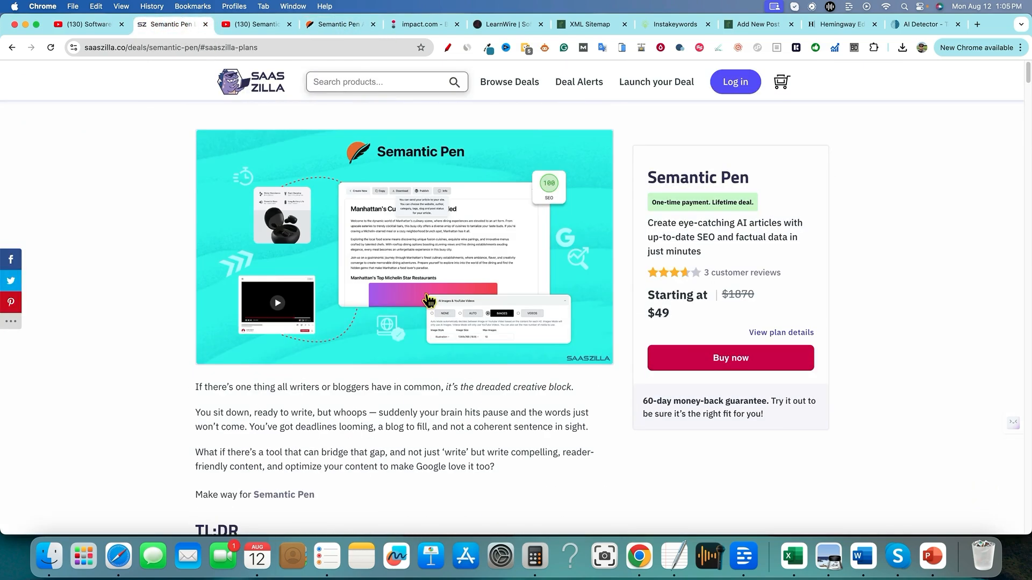
pyautogui.moveTo(266, 370); pyautogui.dragTo(326, 371)
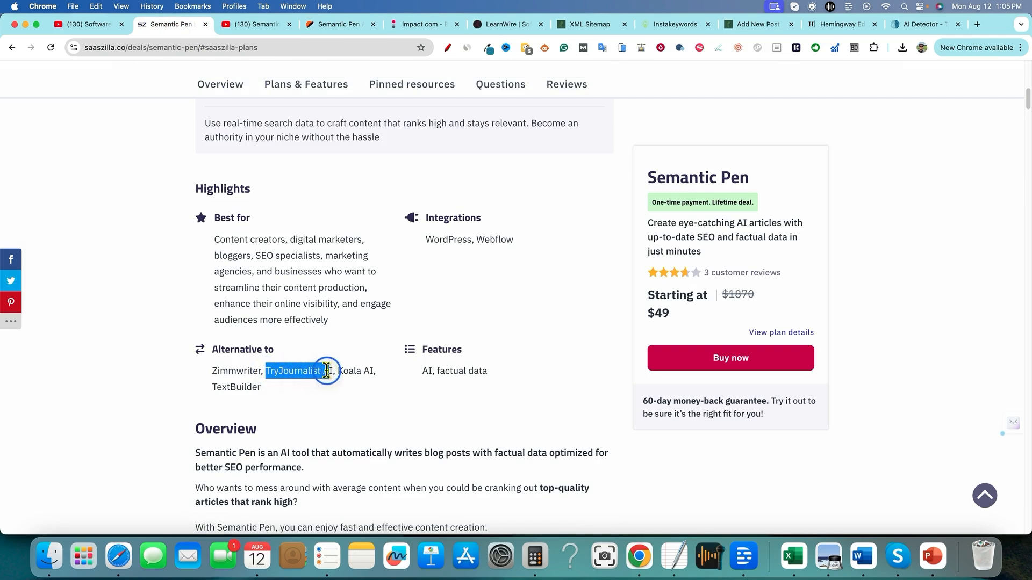
pyautogui.click(338, 330)
pyautogui.moveTo(266, 371); pyautogui.dragTo(330, 365)
pyautogui.click(350, 345)
pyautogui.scroll(6, 401, 425)
pyautogui.scroll(4, 589, 341)
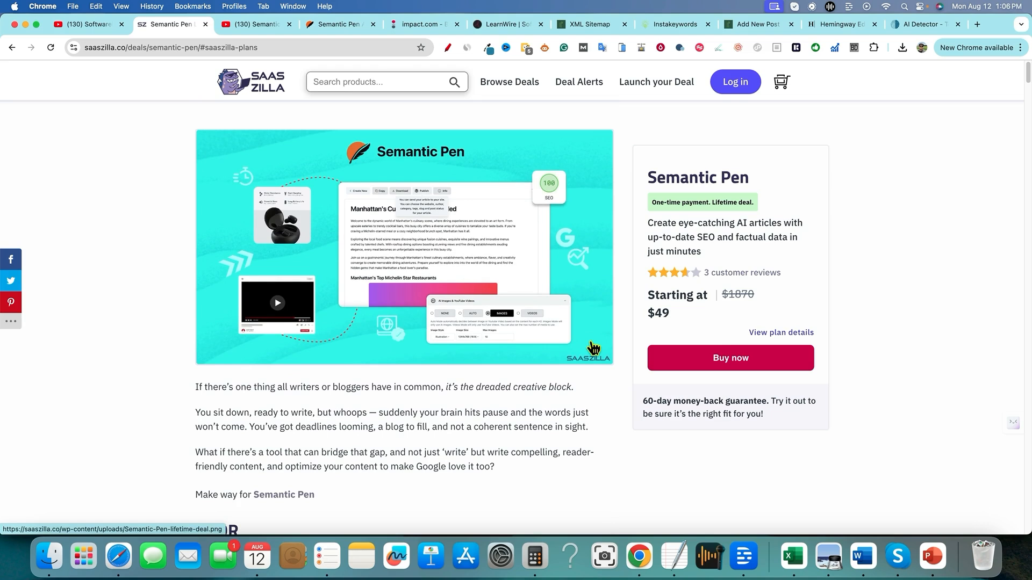
pyautogui.scroll(-8, 485, 385)
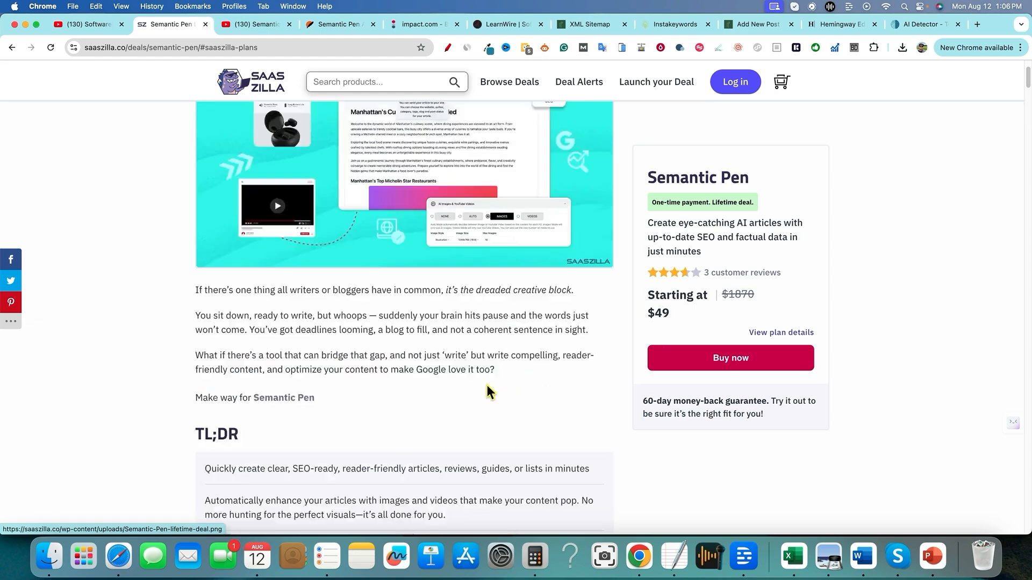
pyautogui.scroll(-1, 369, 414)
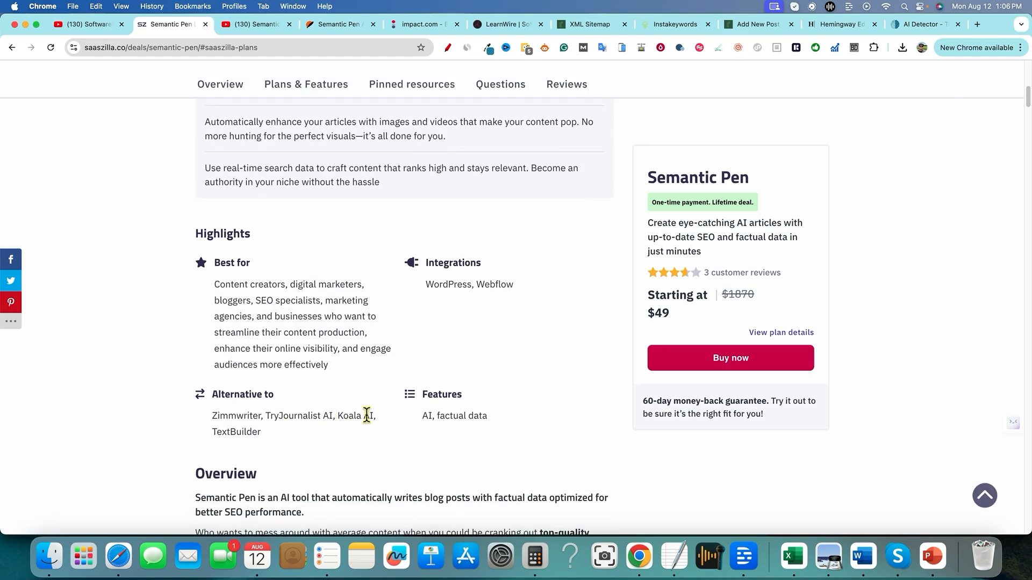
pyautogui.scroll(10, 390, 424)
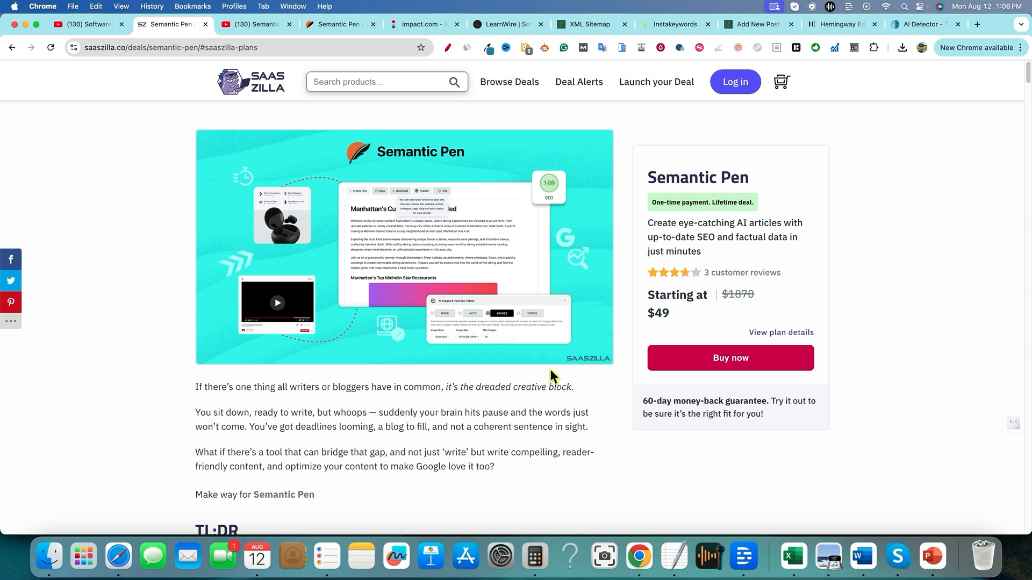
# Return to the Semantic Pen app and look over the generated Pinterest traffic article
pyautogui.click(329, 25)
pyautogui.scroll(-5, 489, 244)
pyautogui.scroll(10, 490, 246)
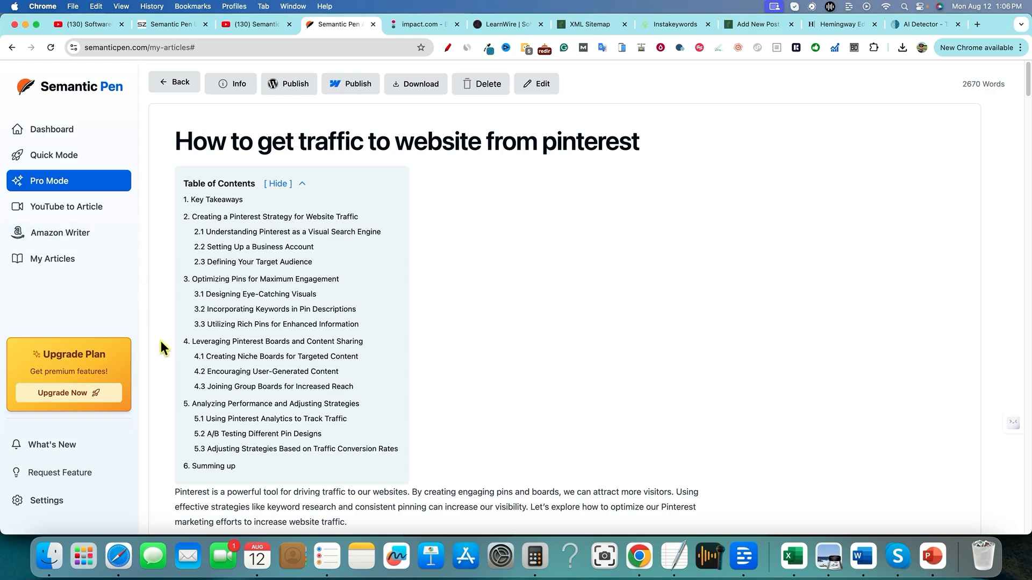
# Leave the open article by way of the dashboard and display the My Articles list
pyautogui.click(67, 259)
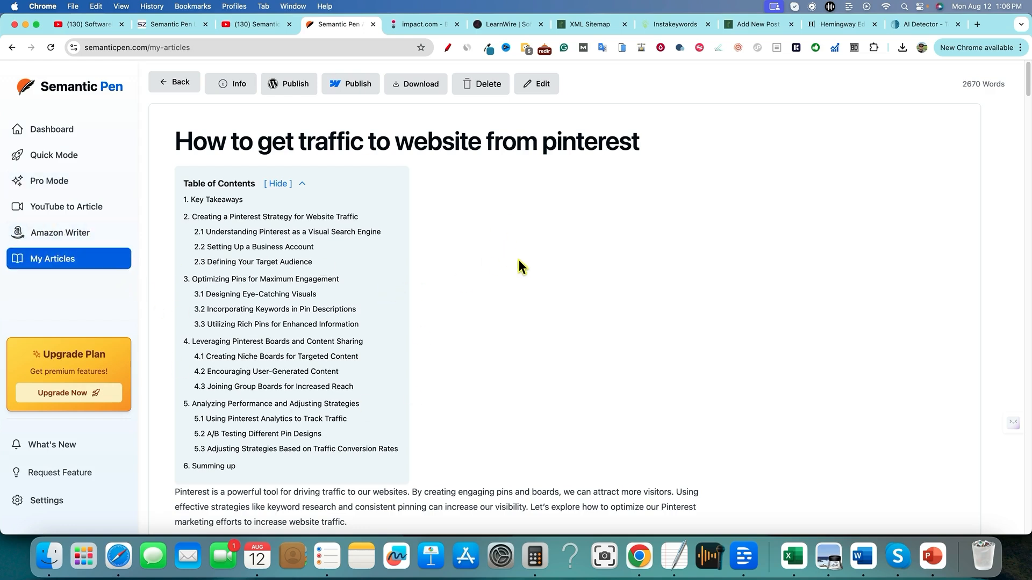
pyautogui.scroll(-10, 518, 259)
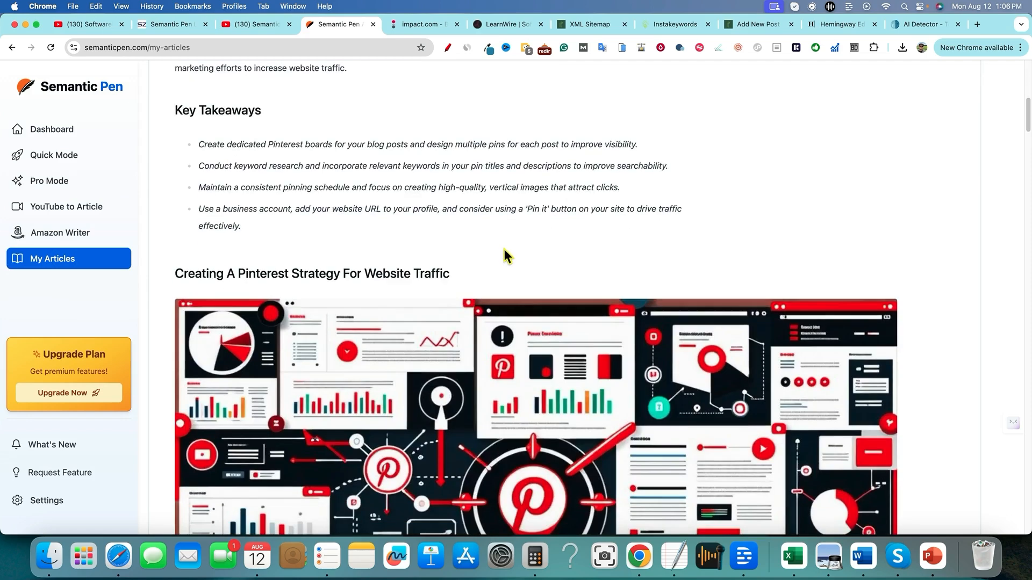
pyautogui.scroll(10, 505, 249)
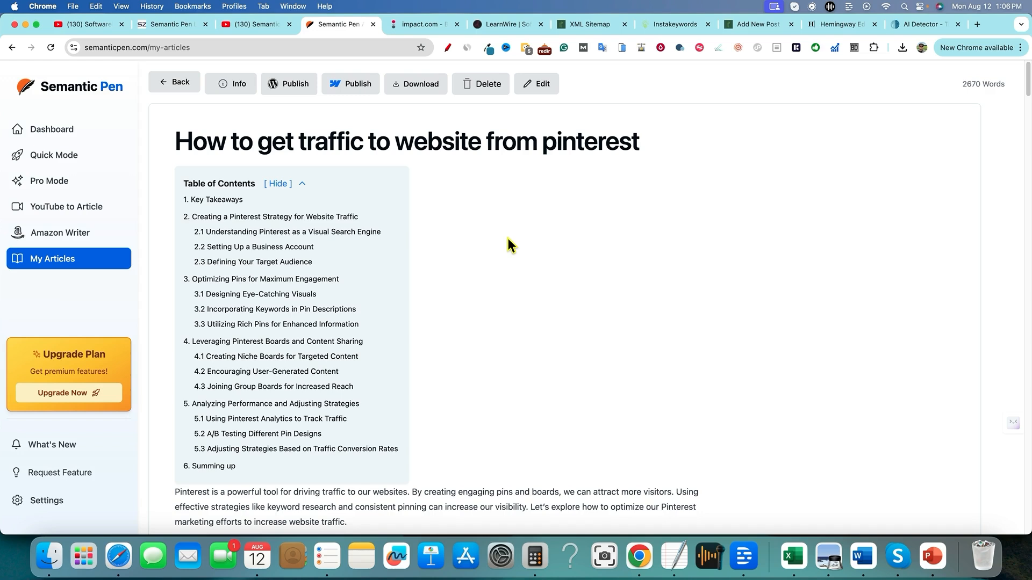
pyautogui.click(57, 124)
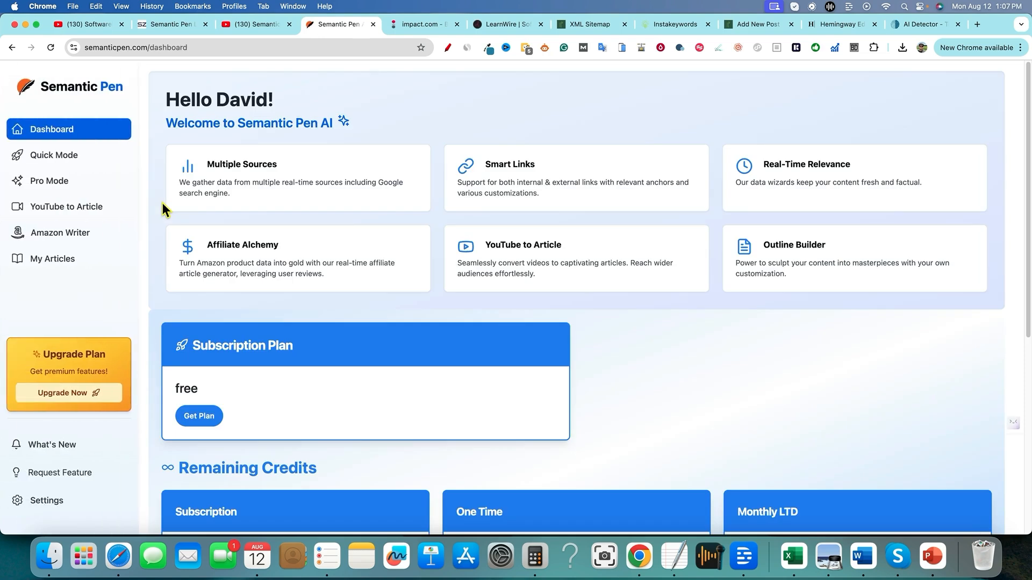
pyautogui.click(51, 259)
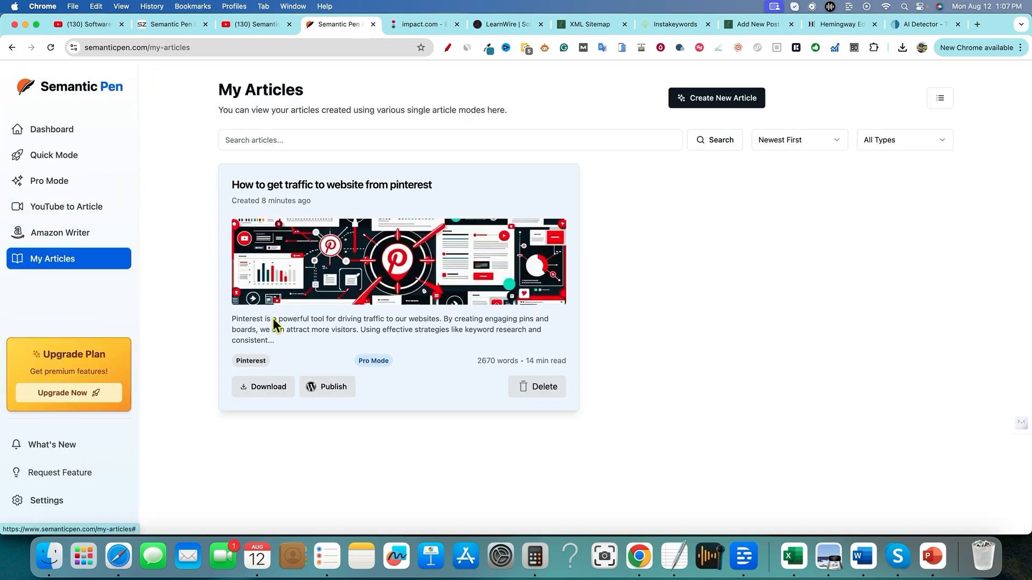